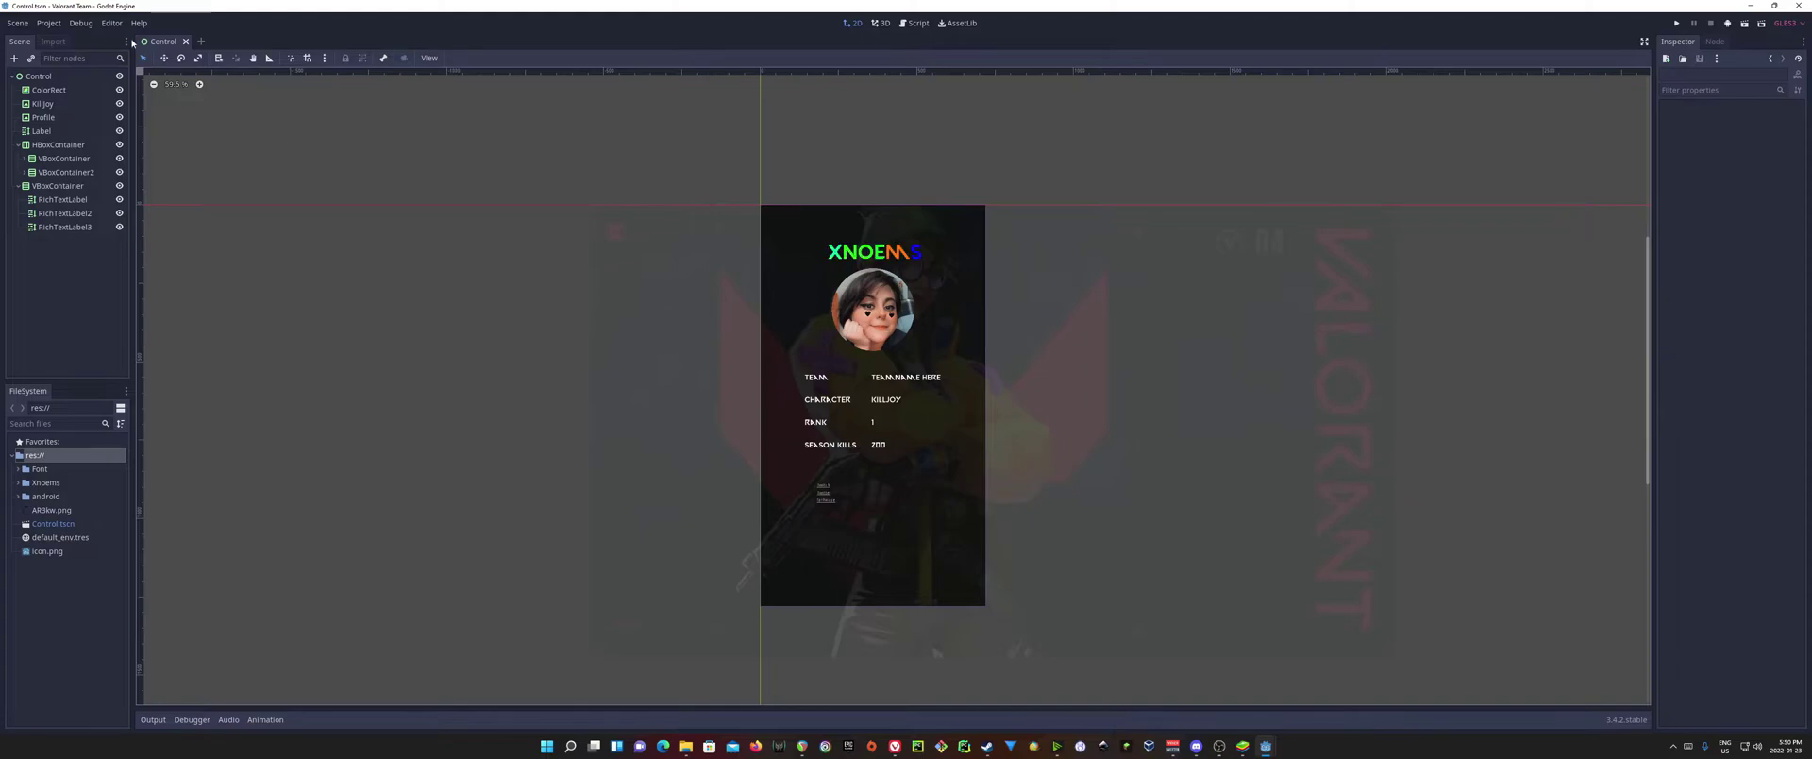
click(81, 23)
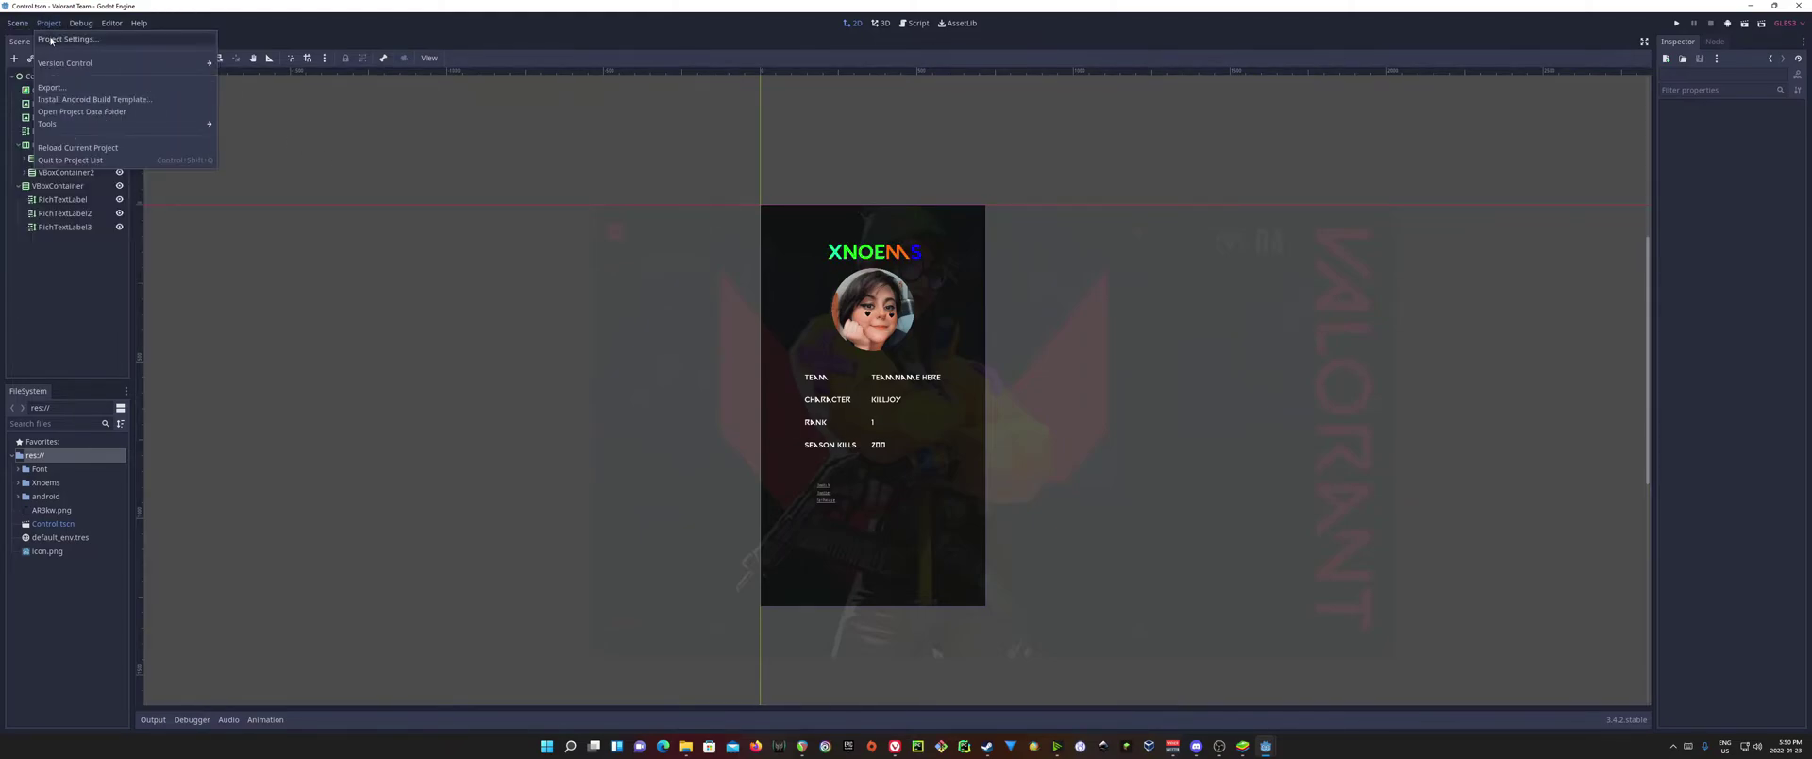
click(75, 39)
scroll(740, 378, down, 6)
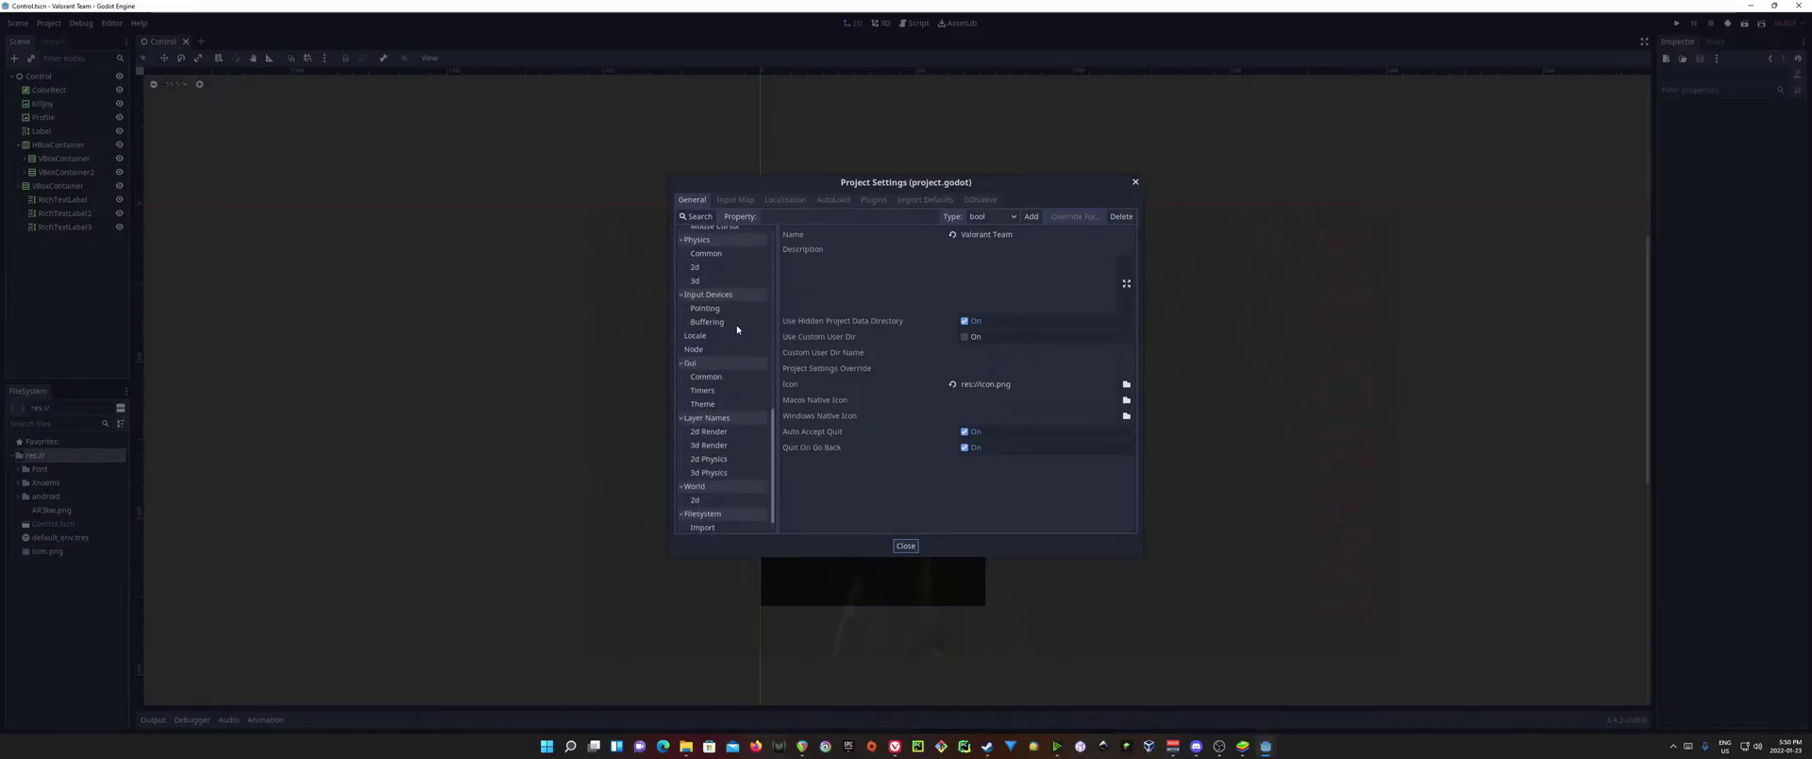
scroll(741, 389, up, 5)
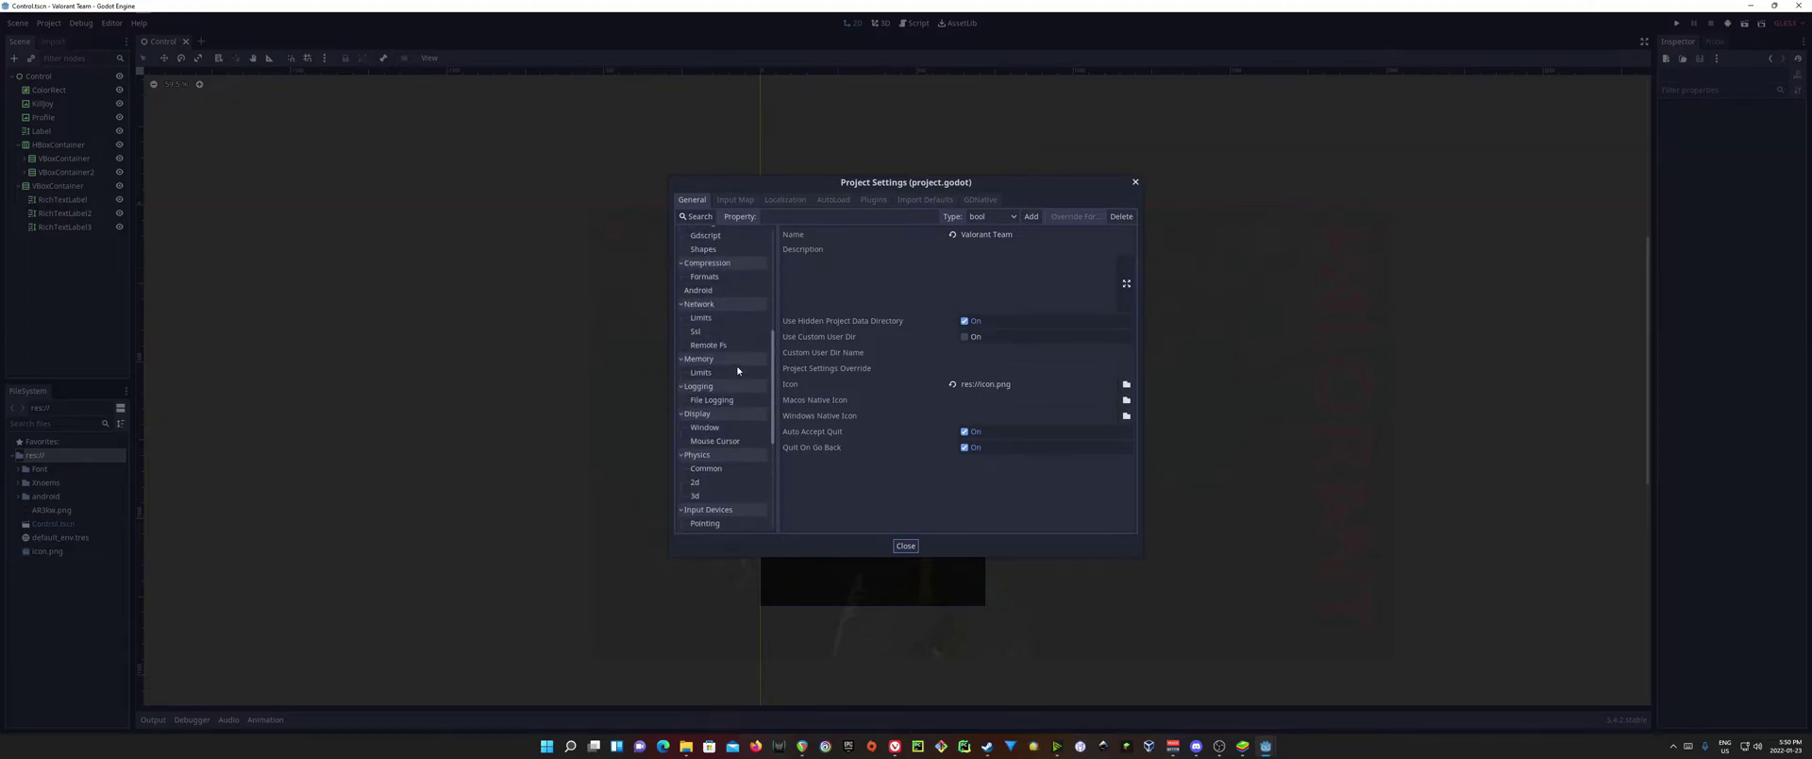
click(724, 430)
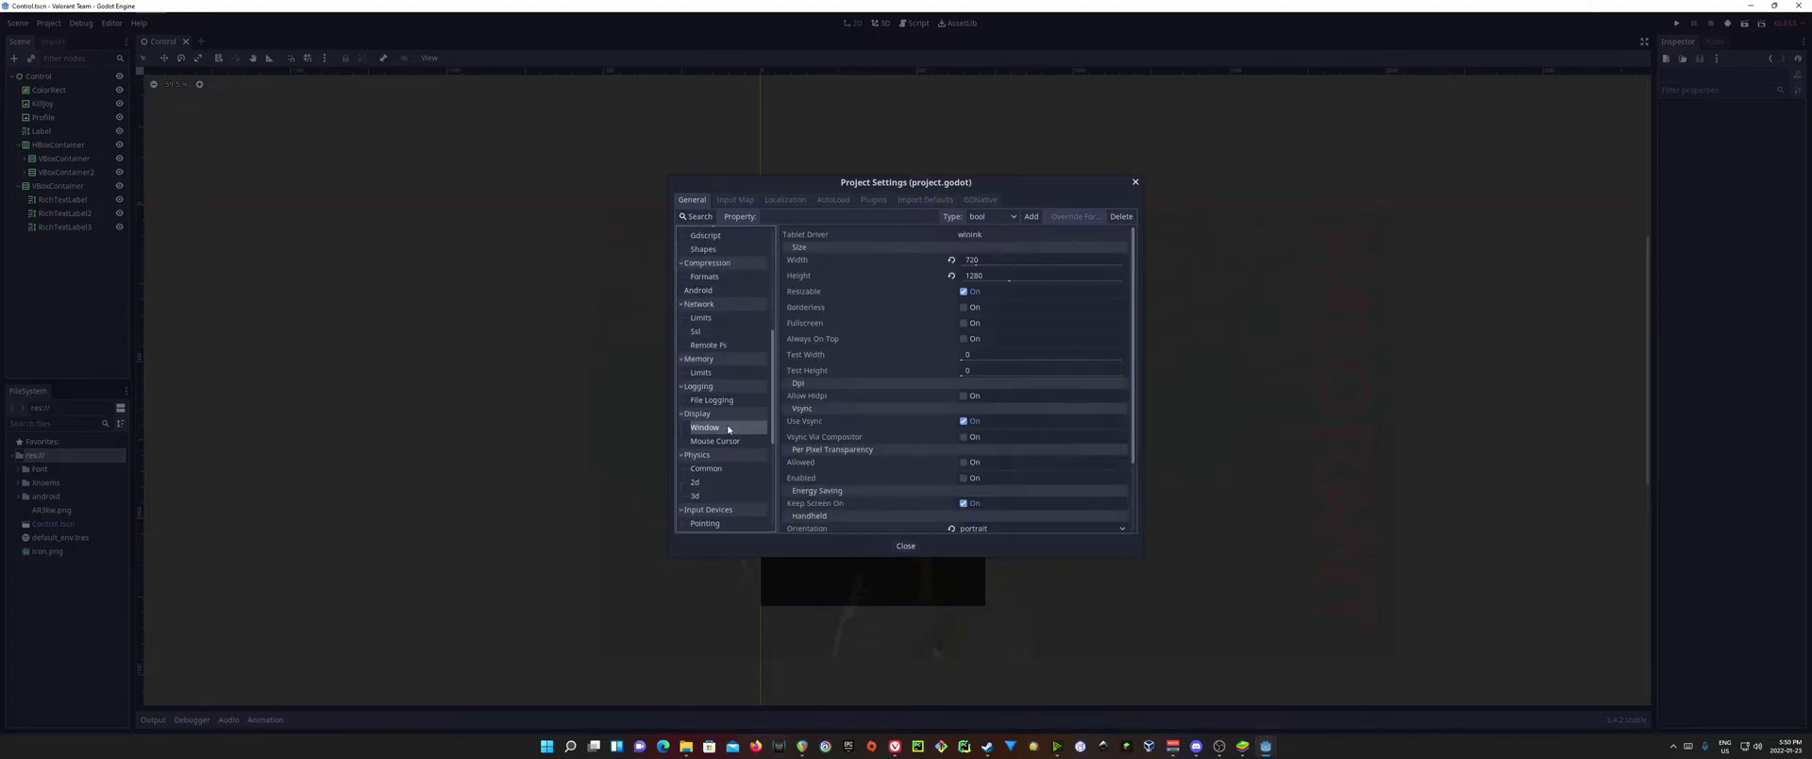
scroll(935, 467, down, 2)
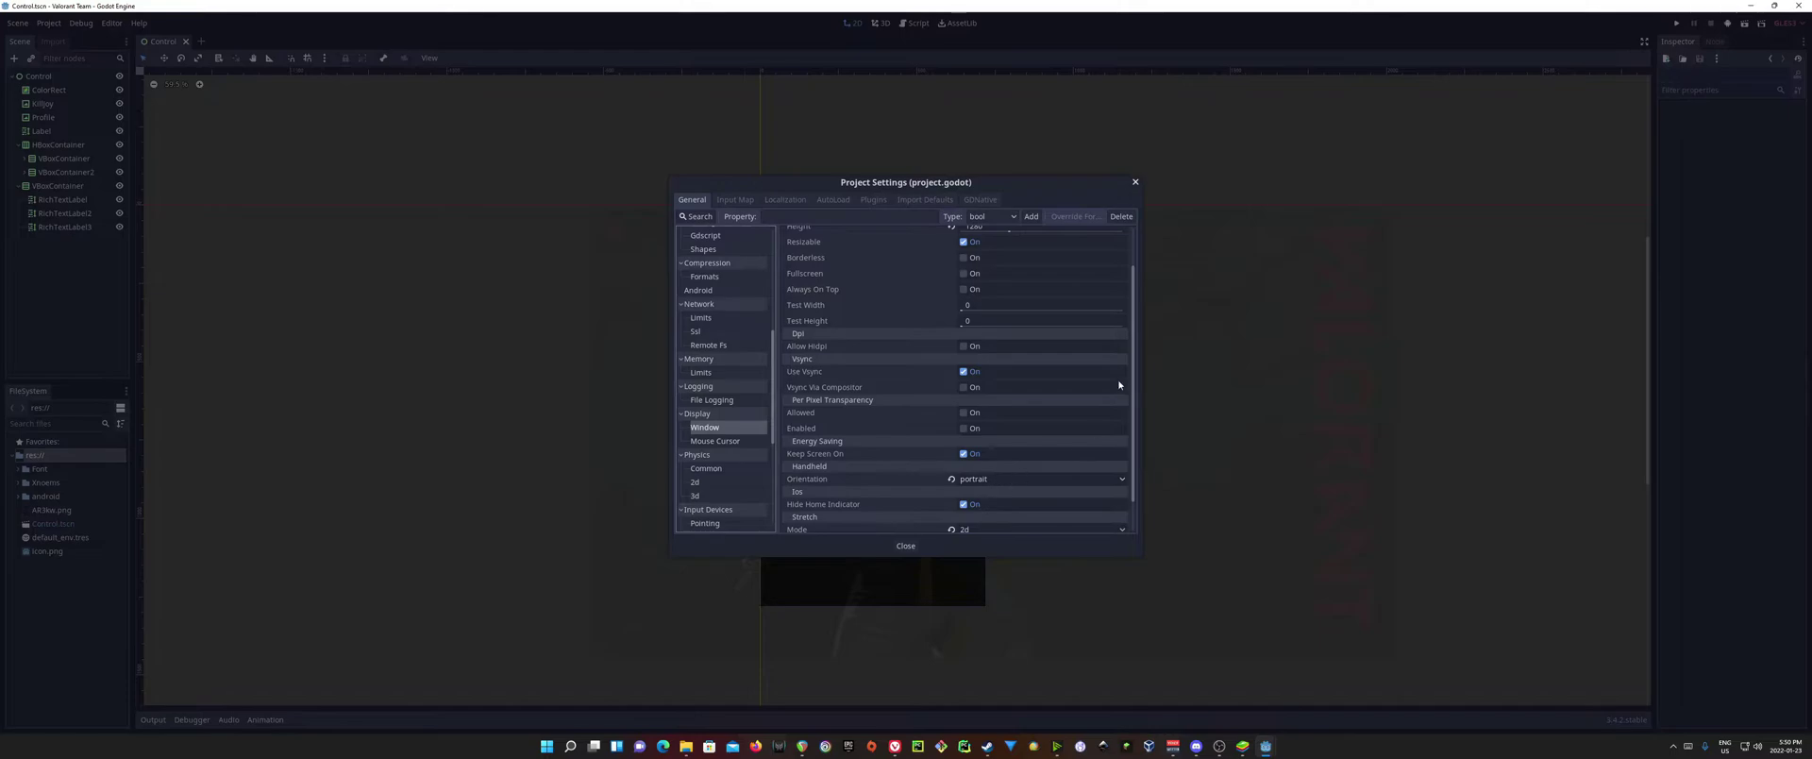
drag(1092, 192, 598, 185)
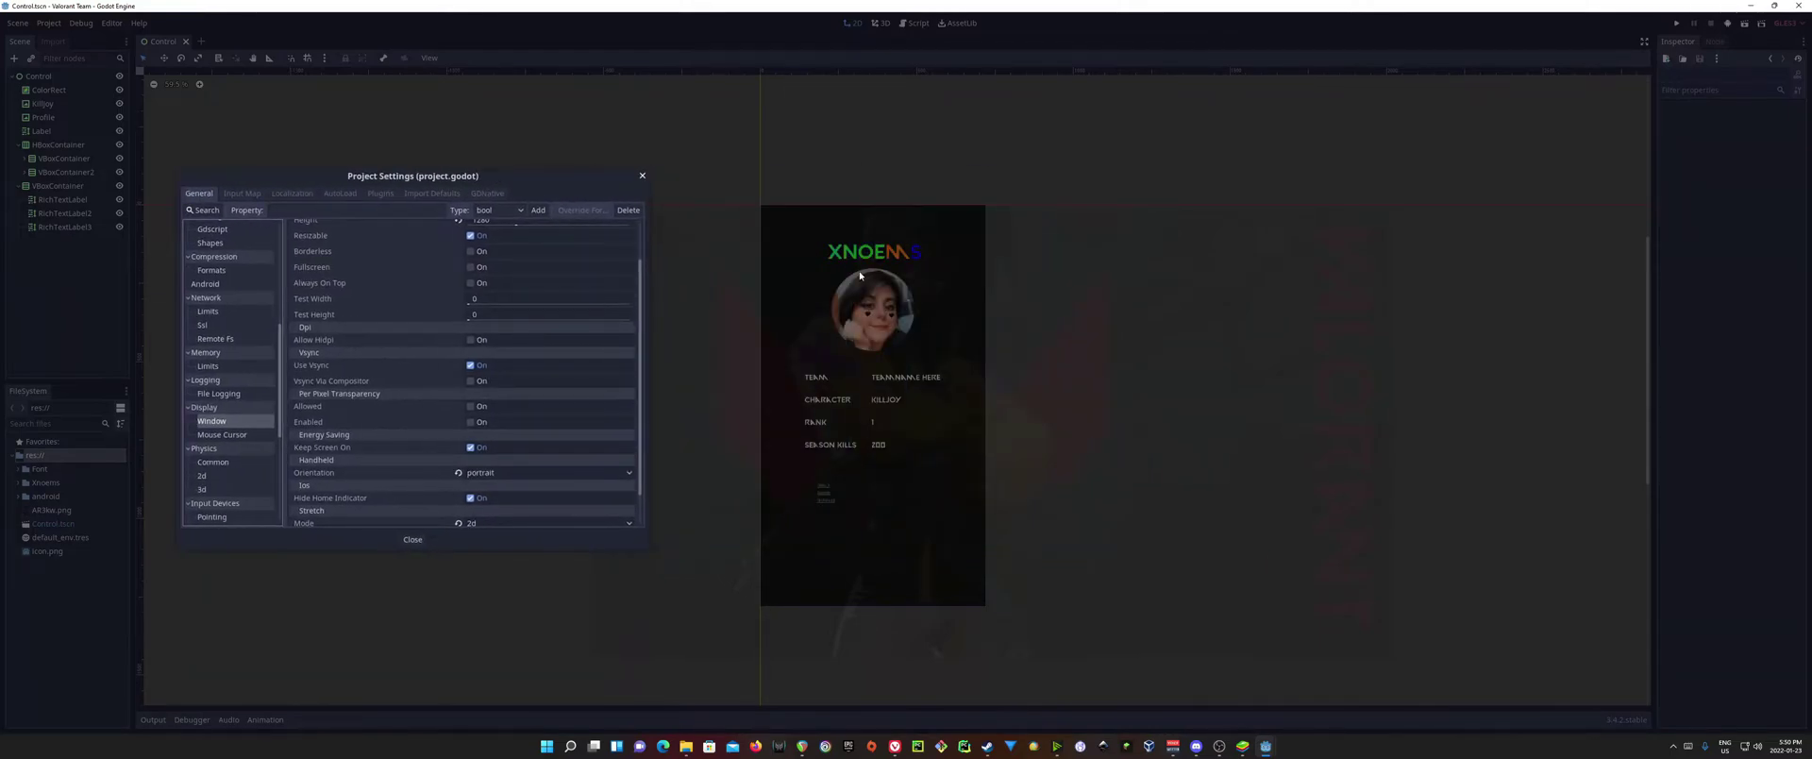
click(643, 176)
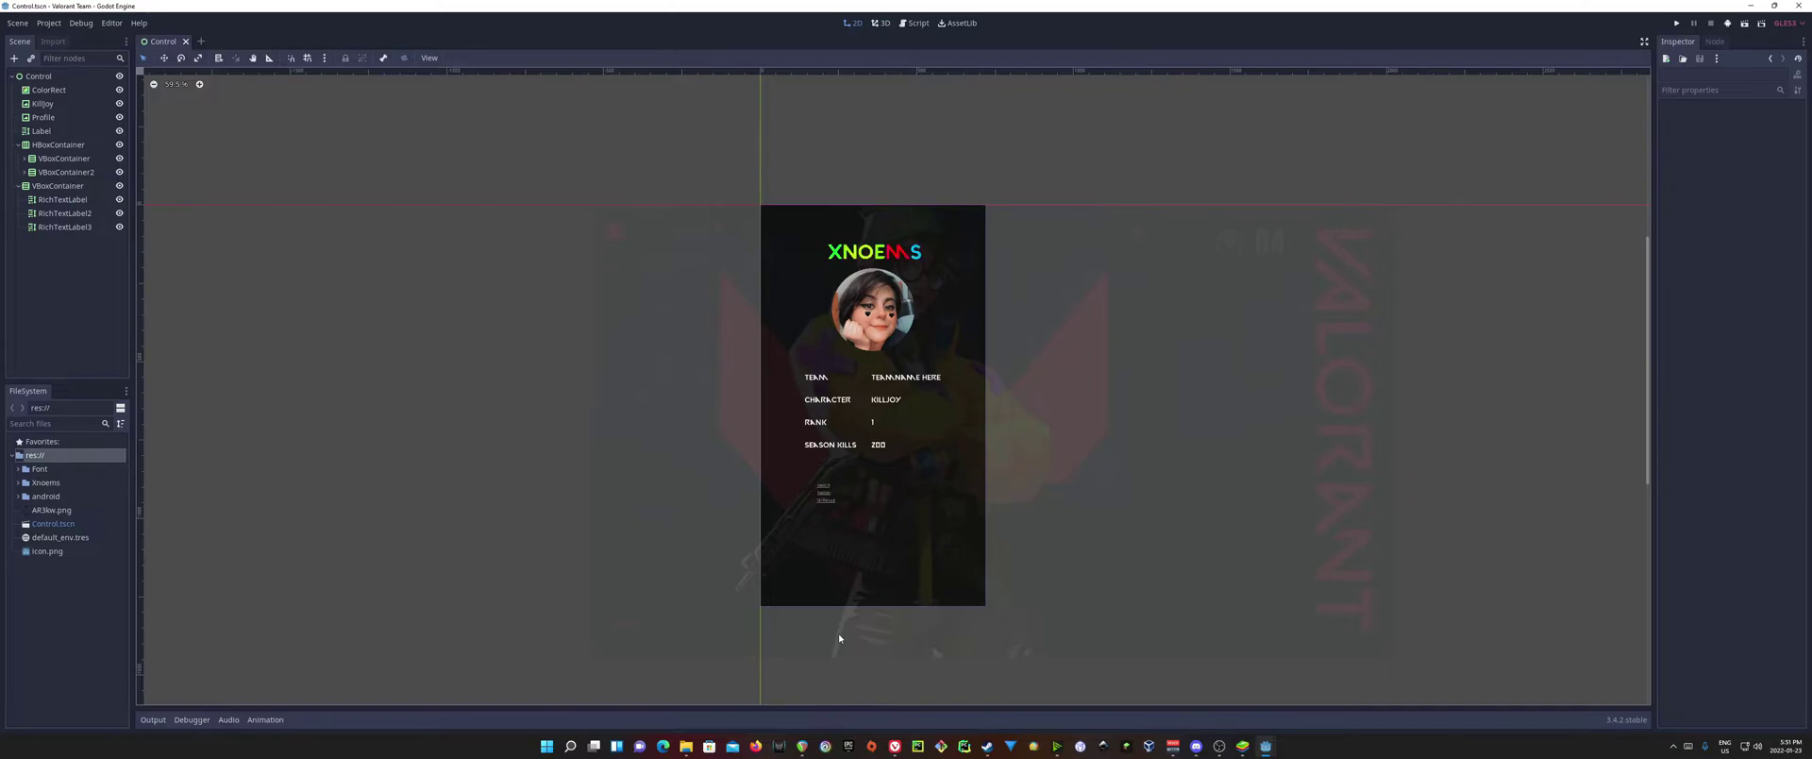
mouse_move(895, 745)
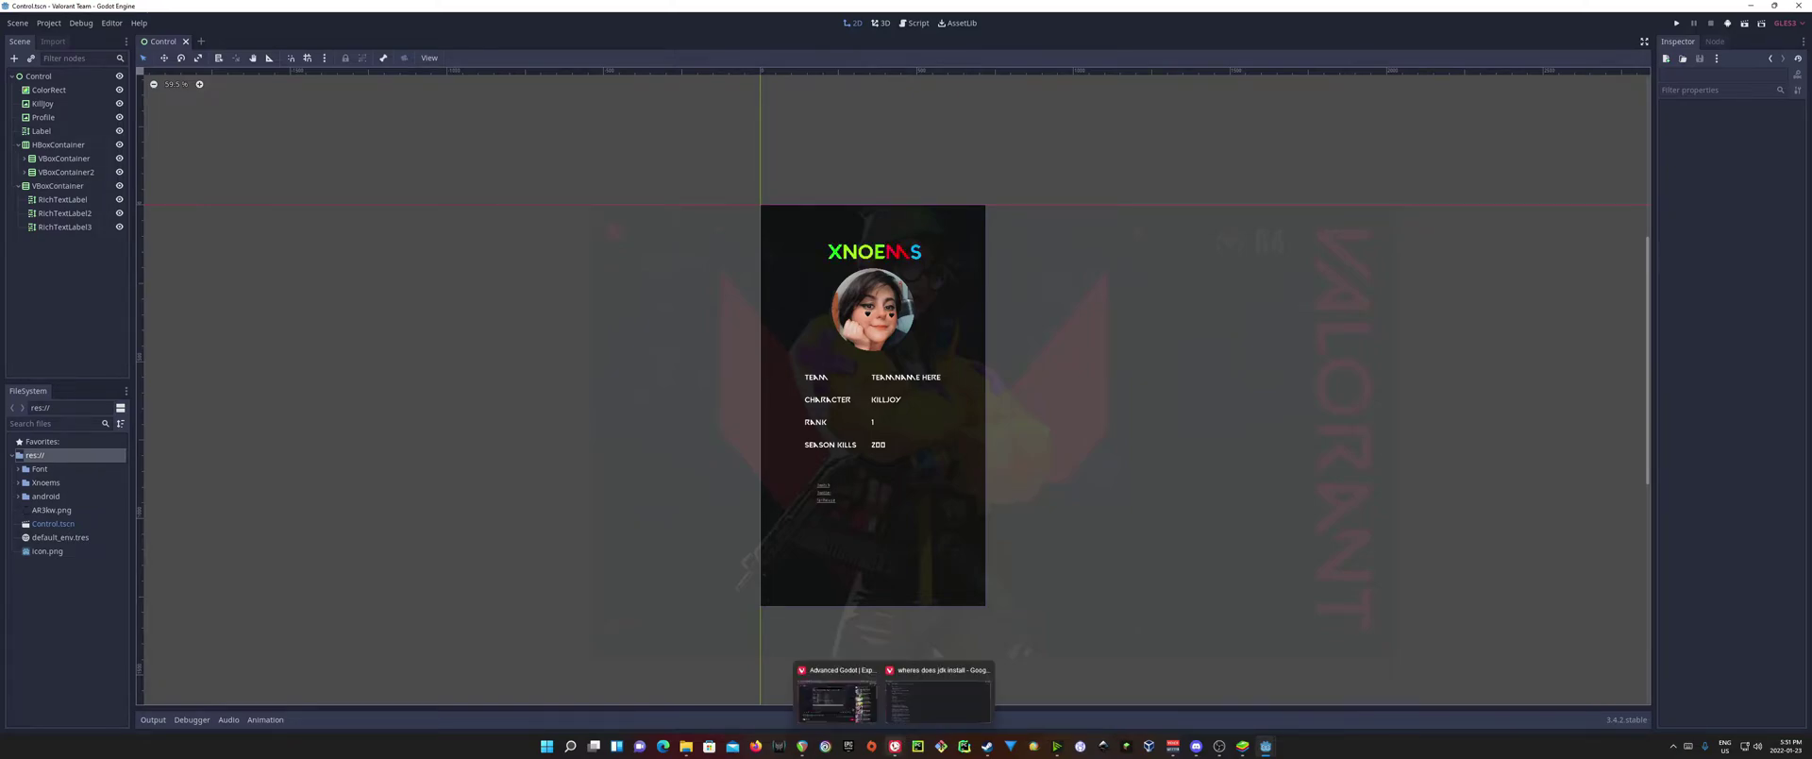
Download the latest Temurin 8 installer OpenJDK8U-jdk_x64_windows_hotspot_8u312b07.msi from adoptium.net in Vivaldi
click(894, 698)
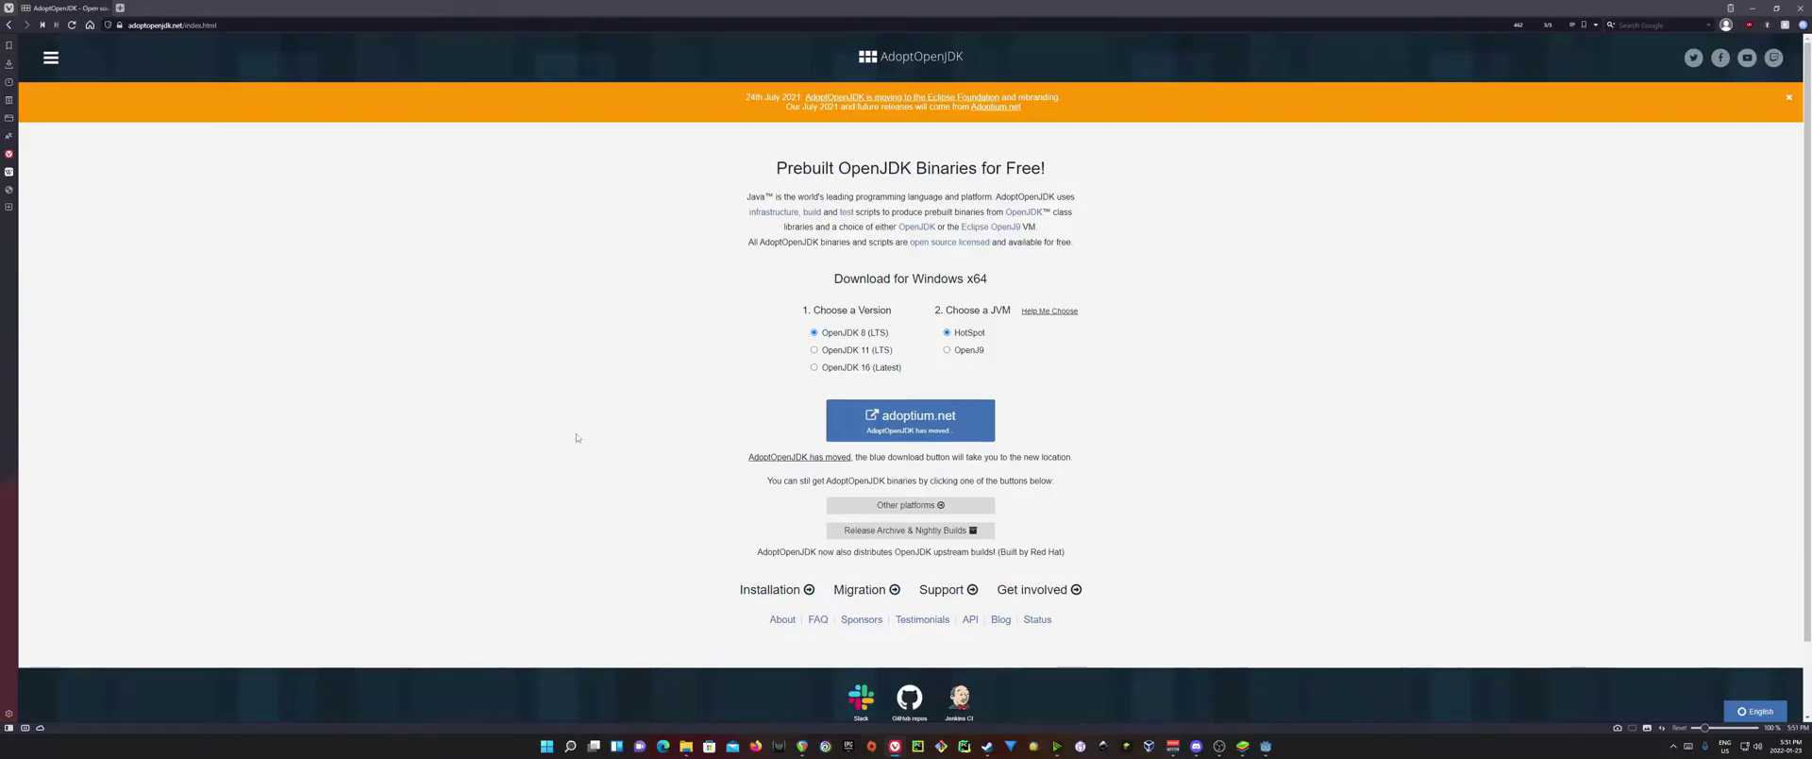
click(912, 432)
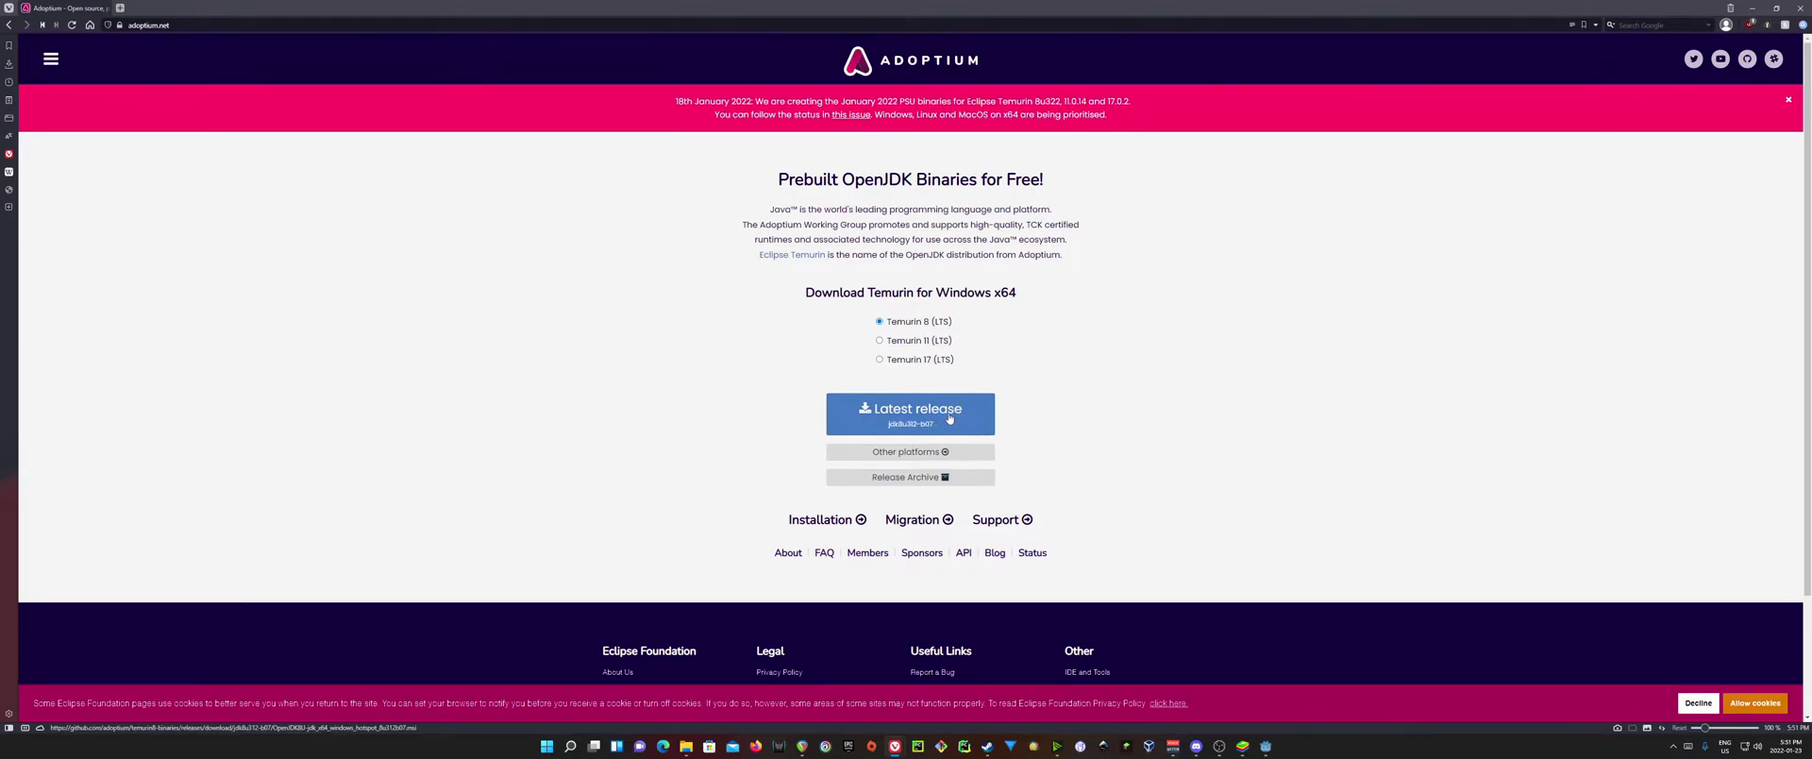
click(950, 418)
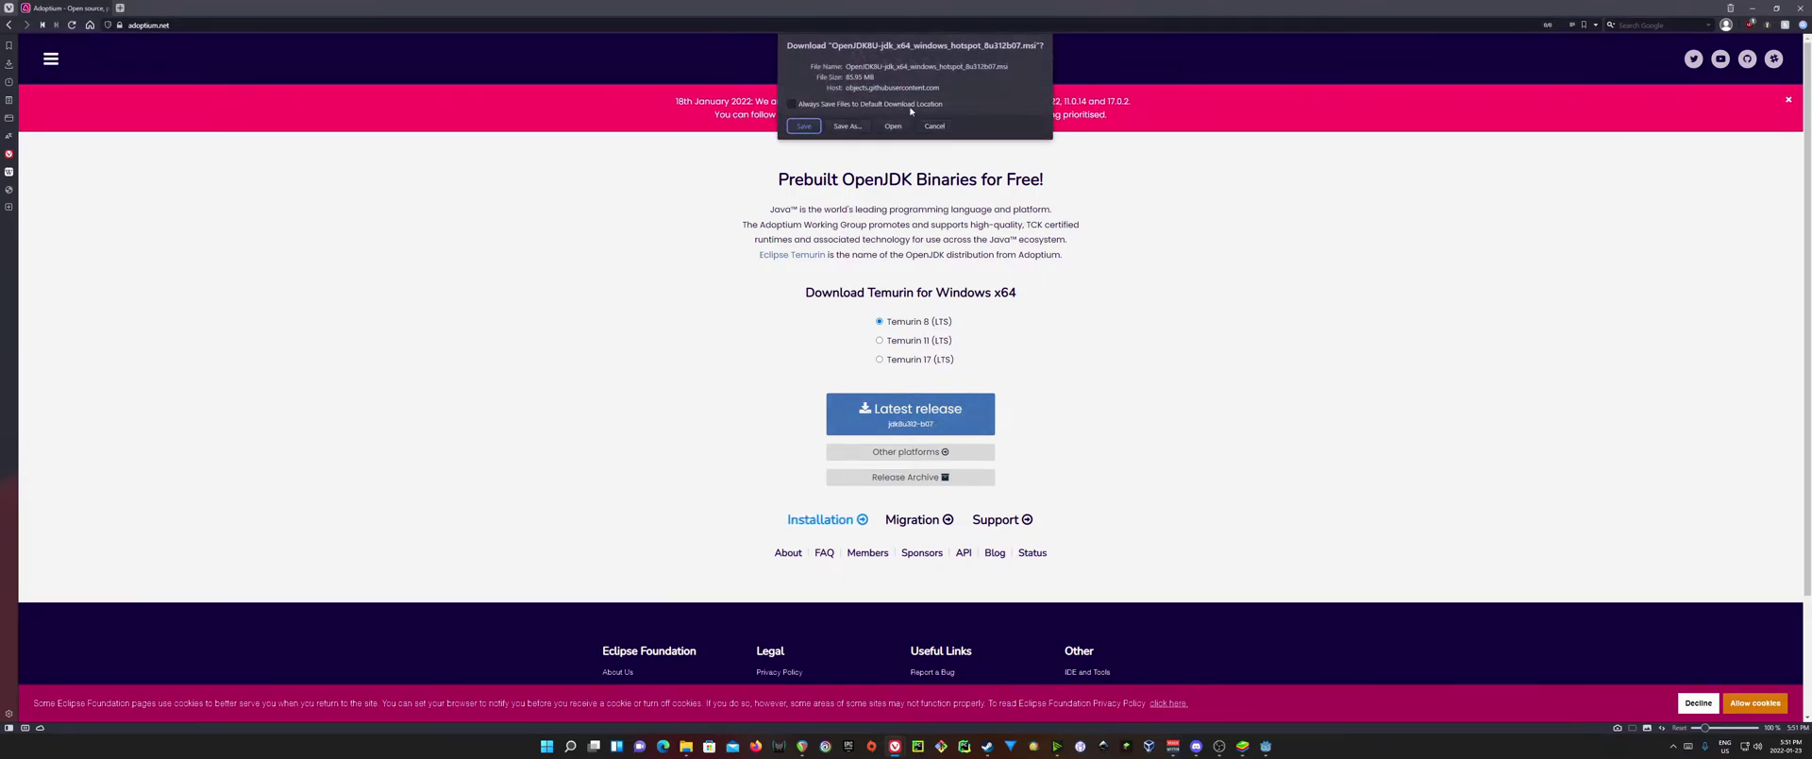
click(804, 125)
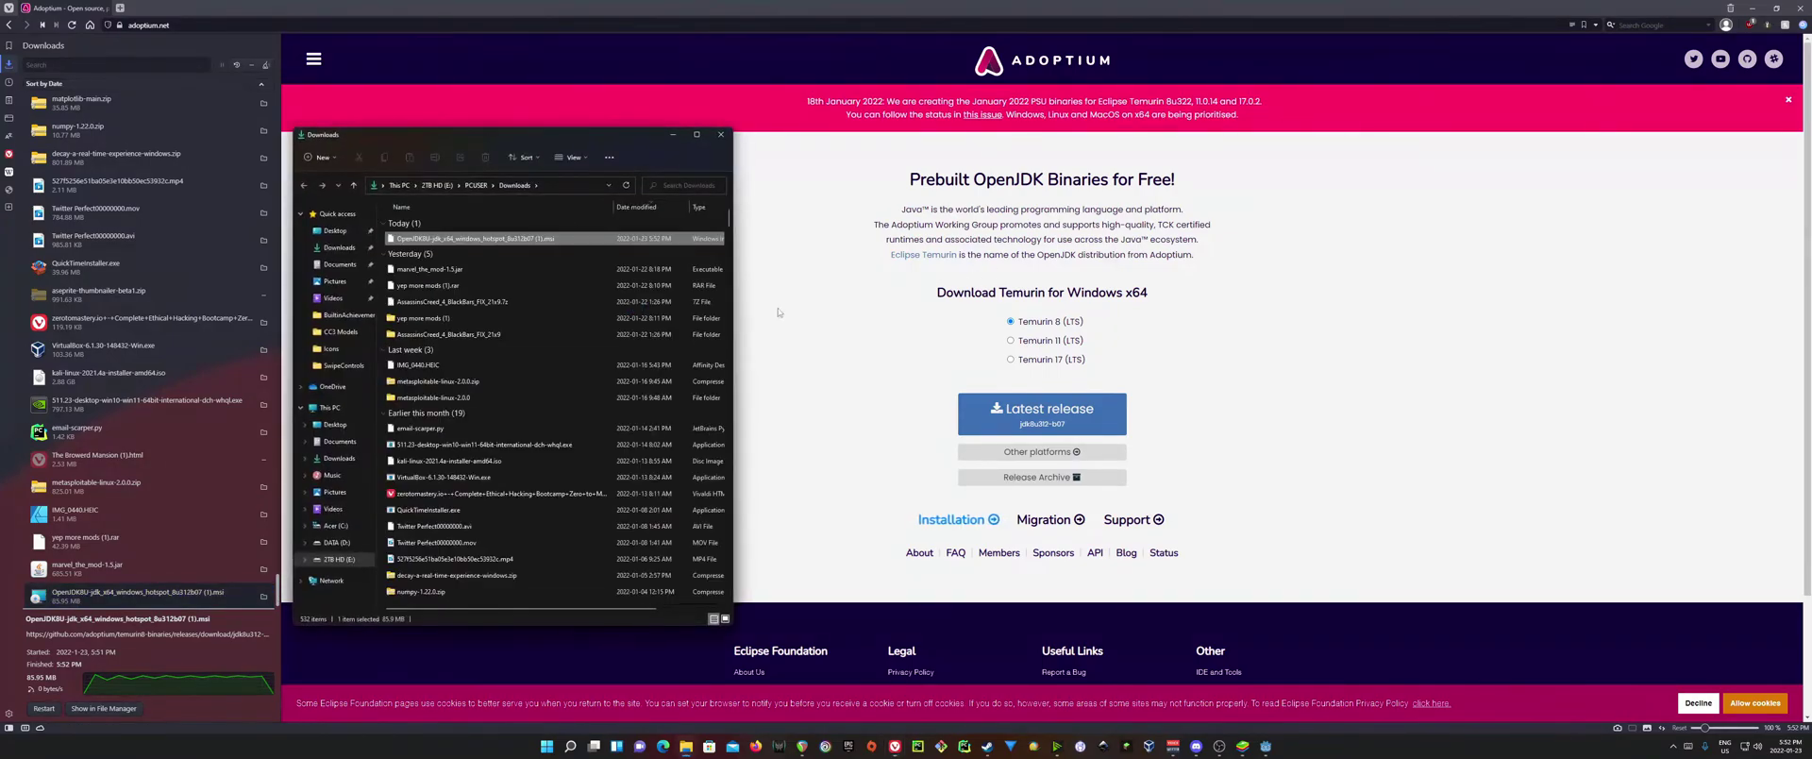
Run the Temurin installer and choose Change, setting the JAVA_HOME feature to install locally
double_click(471, 239)
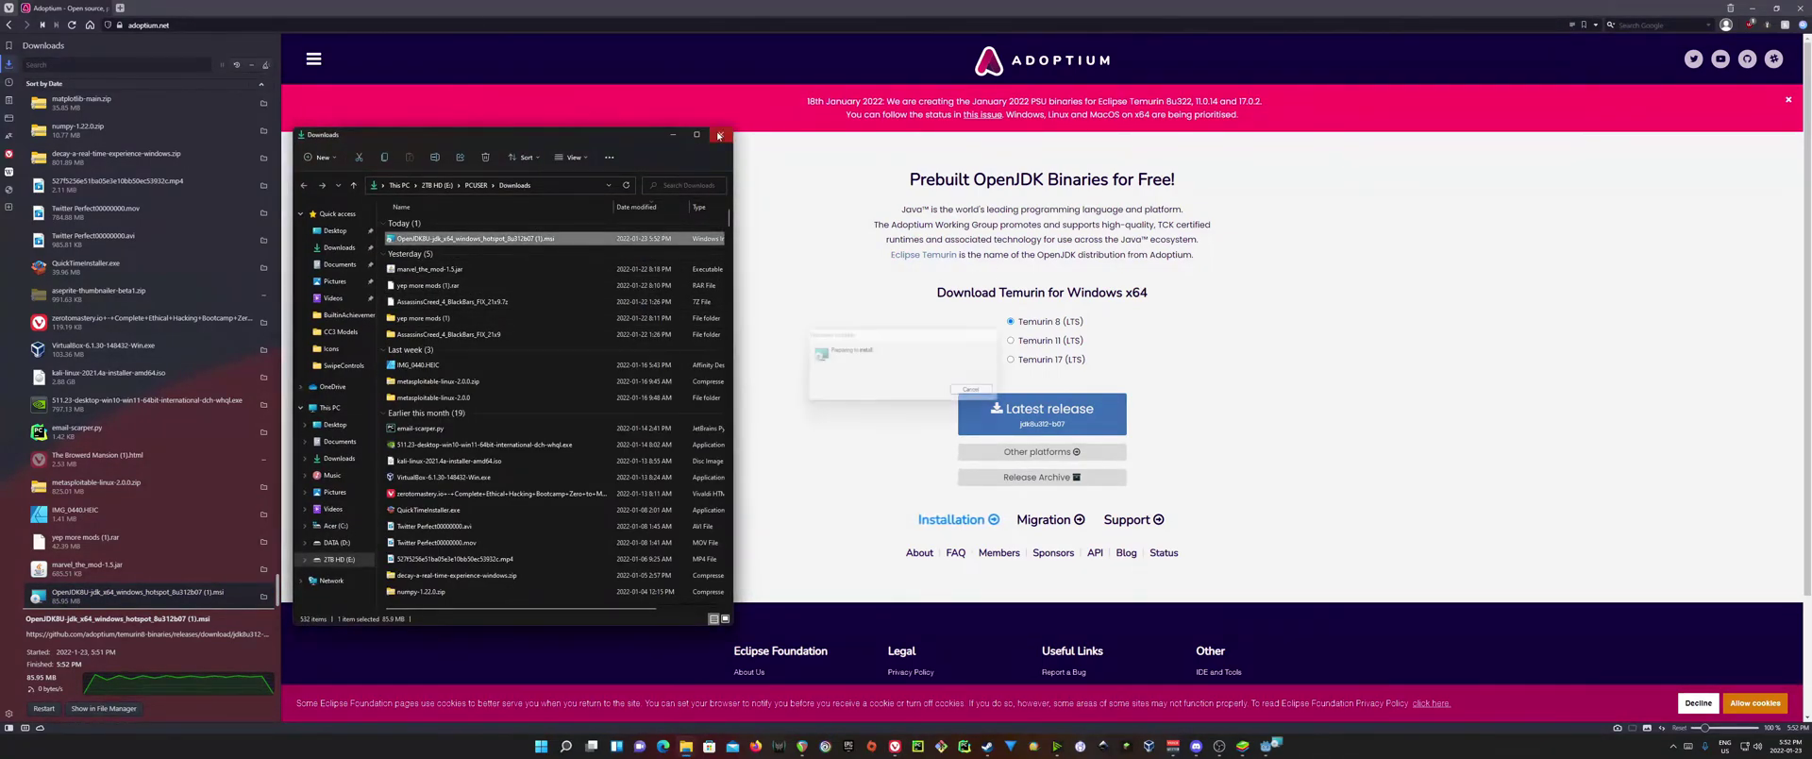
drag(914, 277, 690, 205)
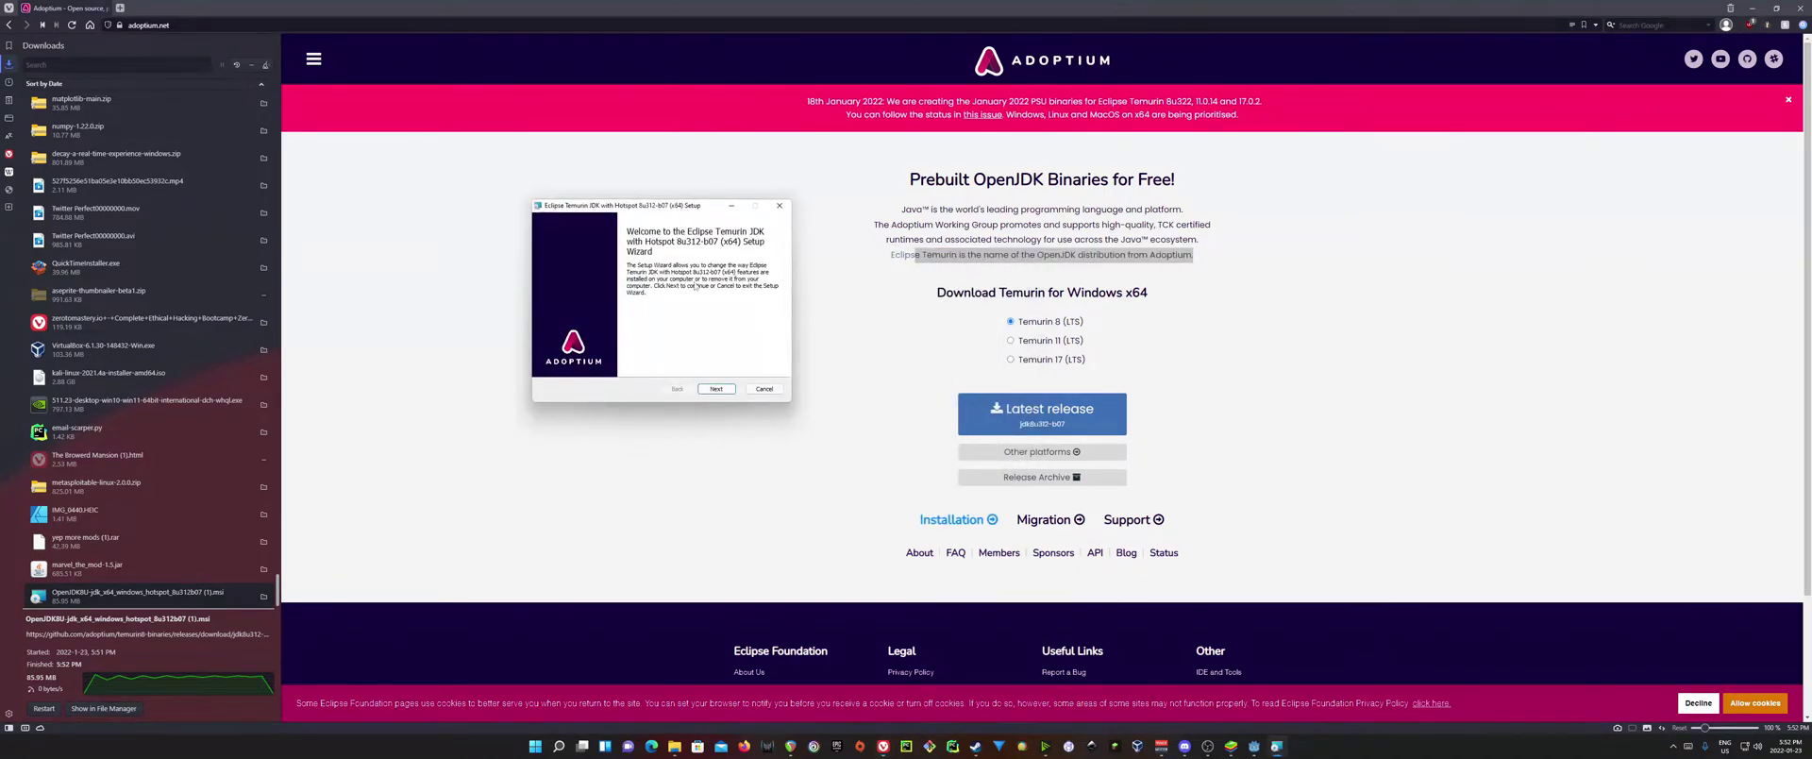
click(717, 389)
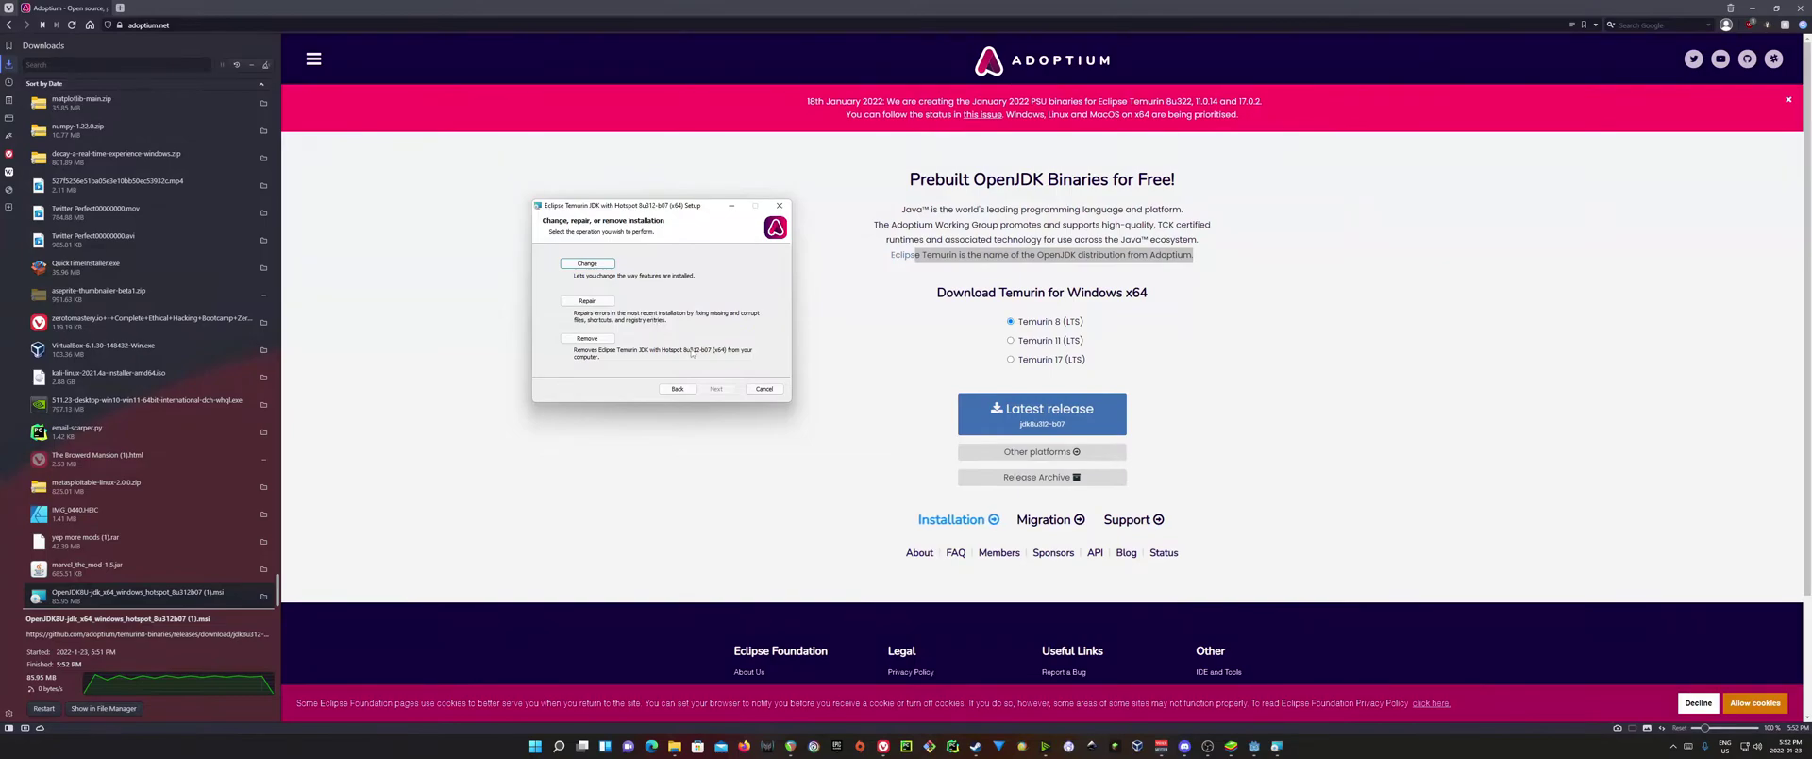
key(Return)
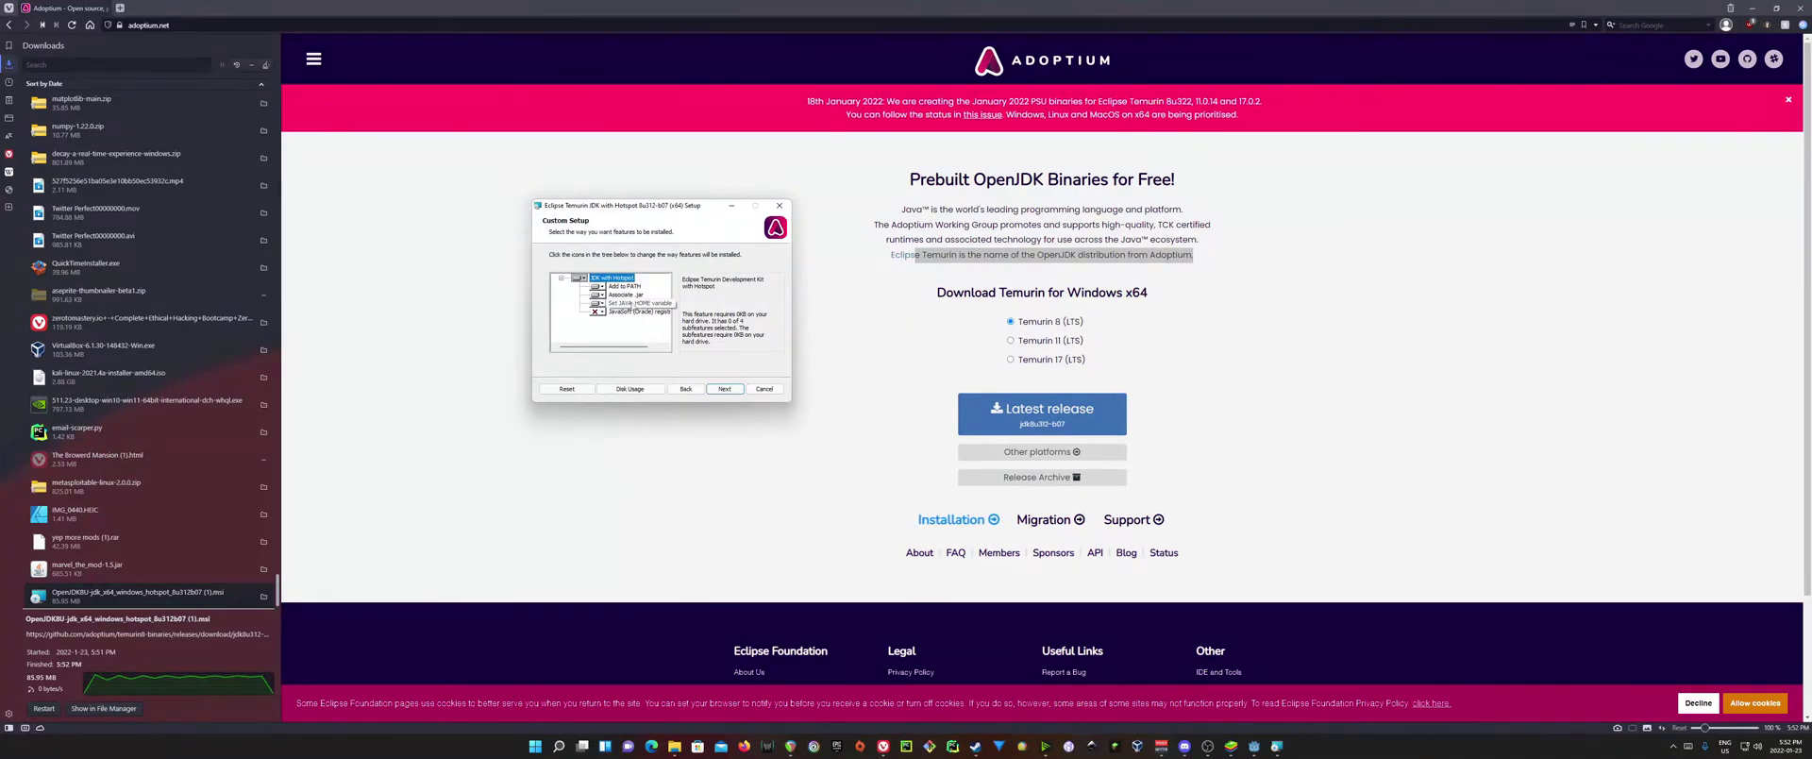
click(598, 304)
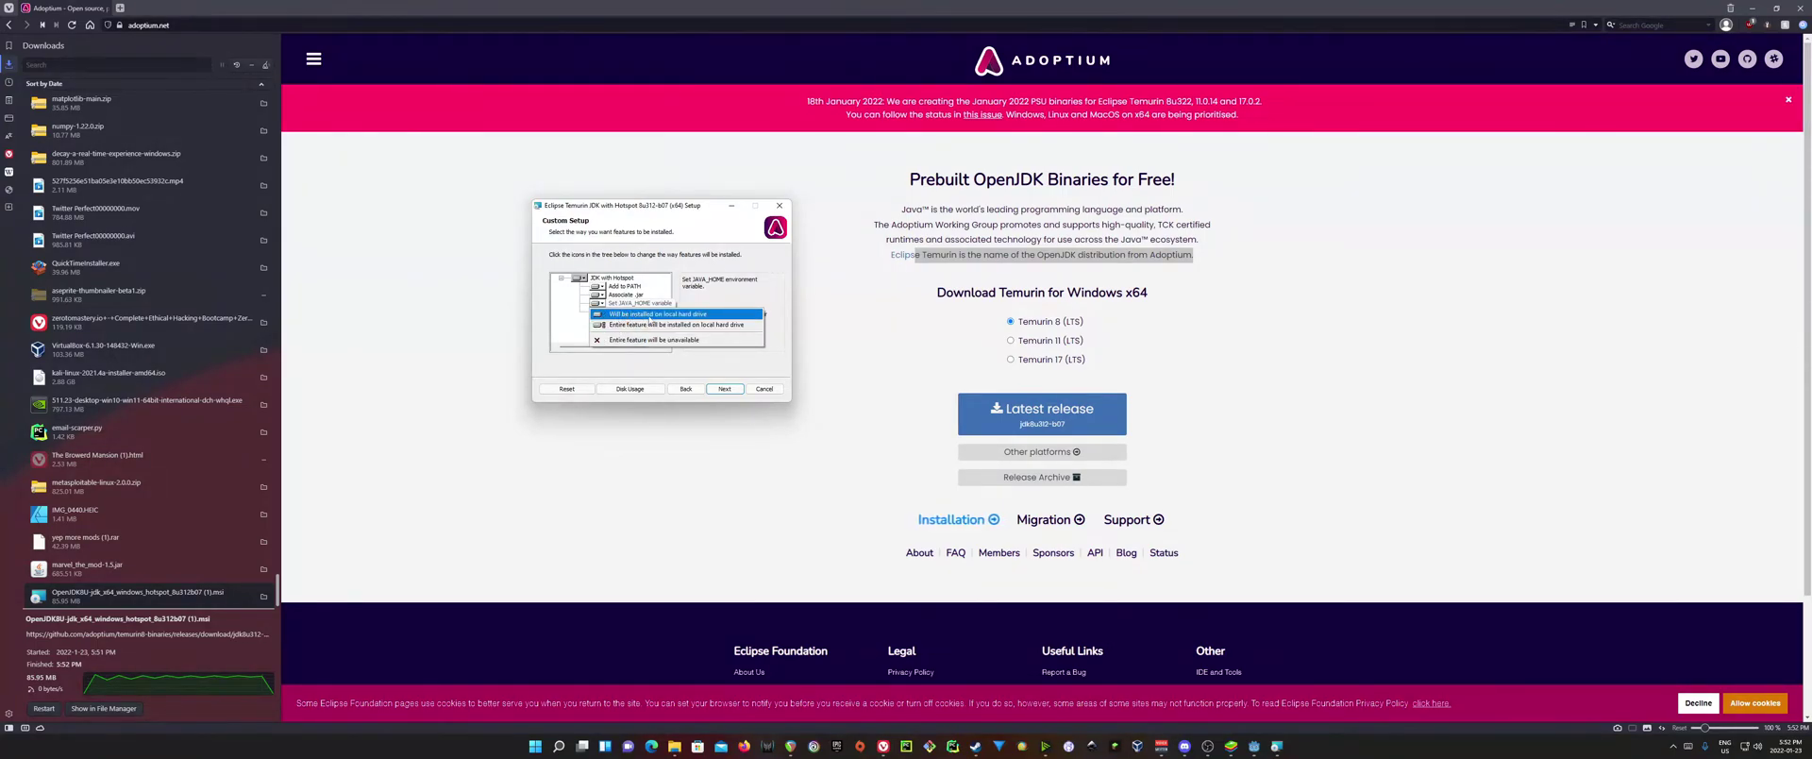
click(652, 316)
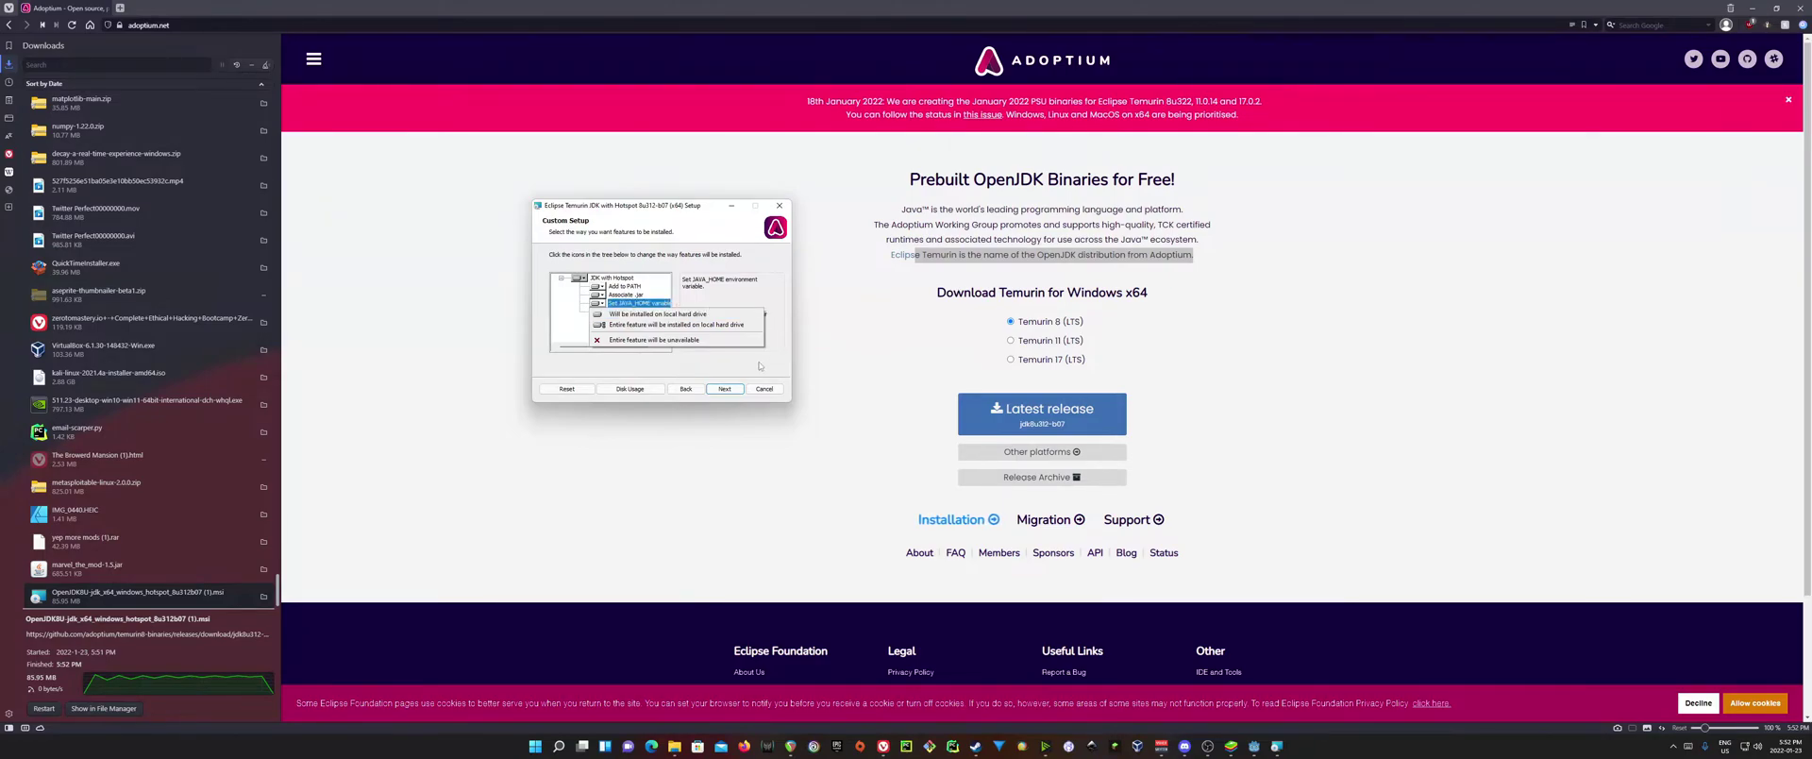
click(759, 366)
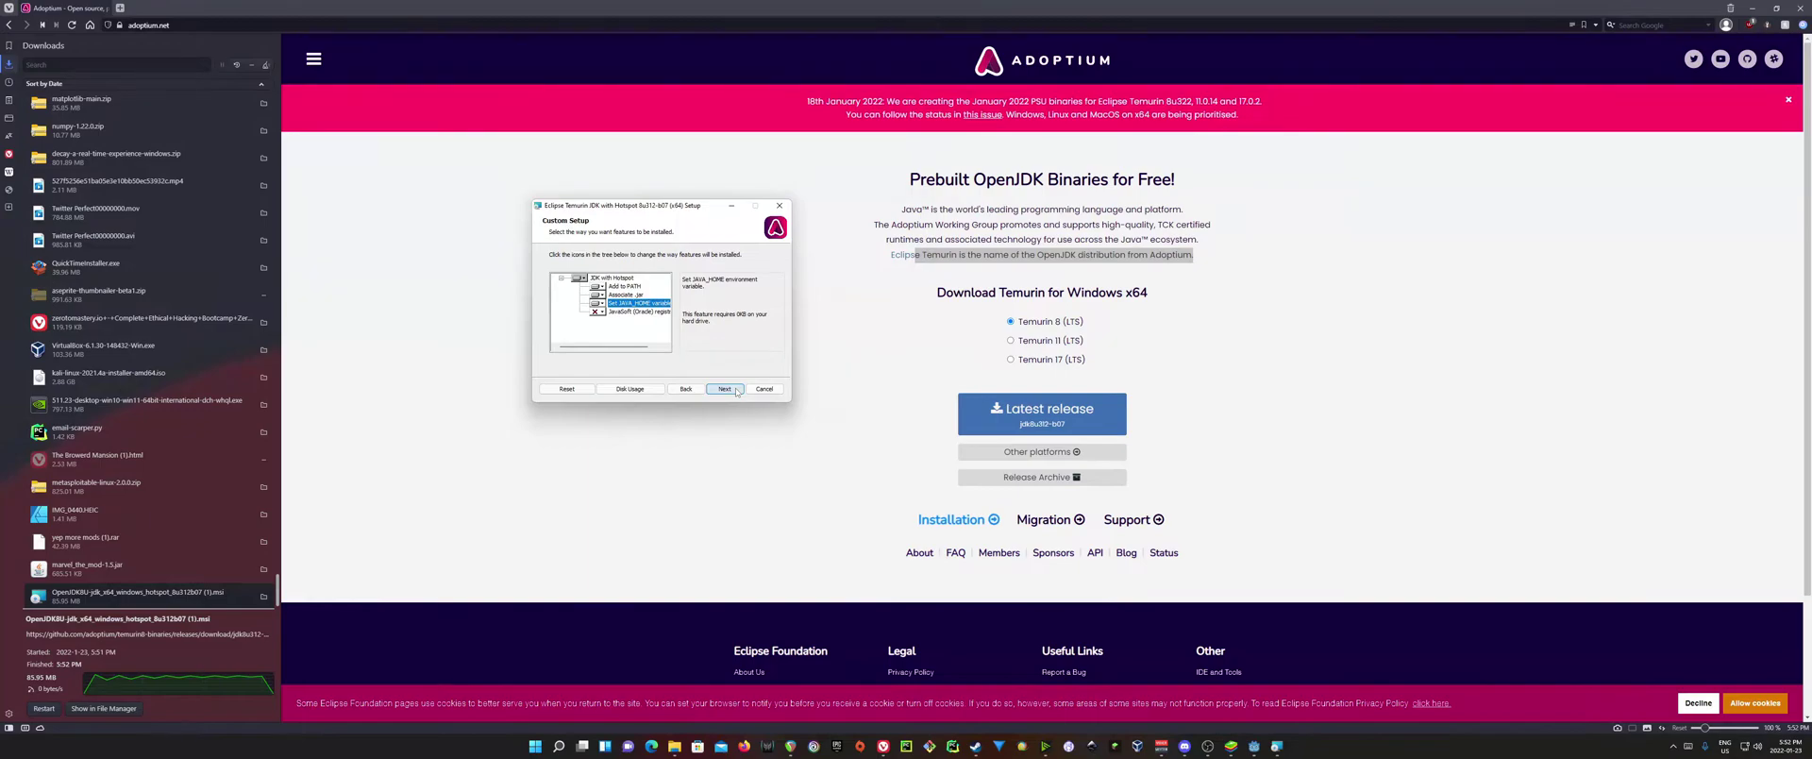
click(737, 391)
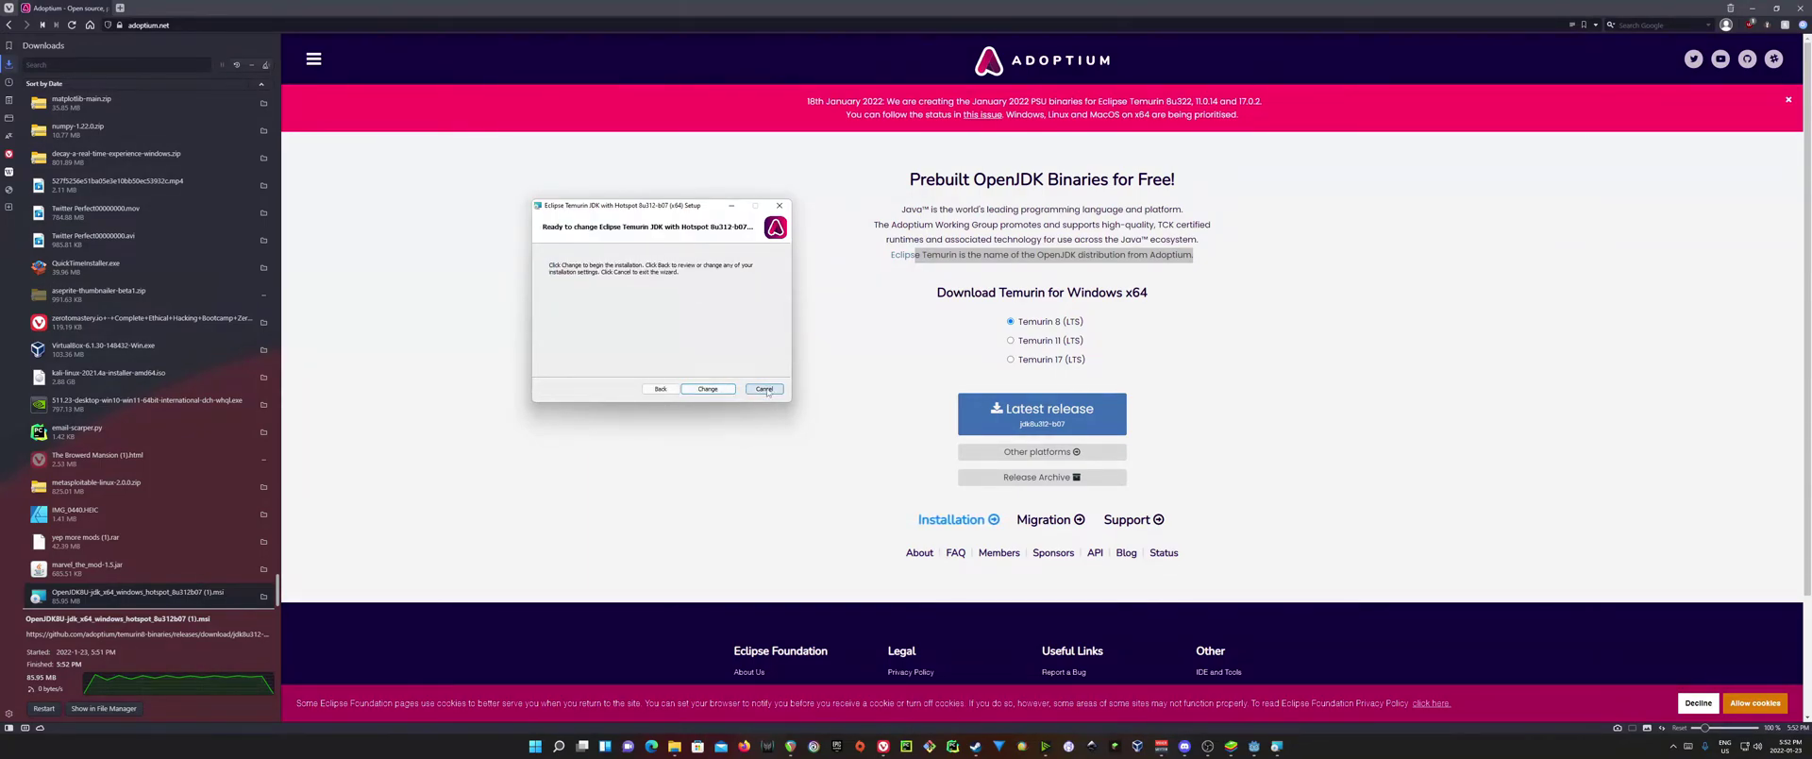
Cancel the setup, confirm the cancellation, and close the interrupted wizard
click(765, 389)
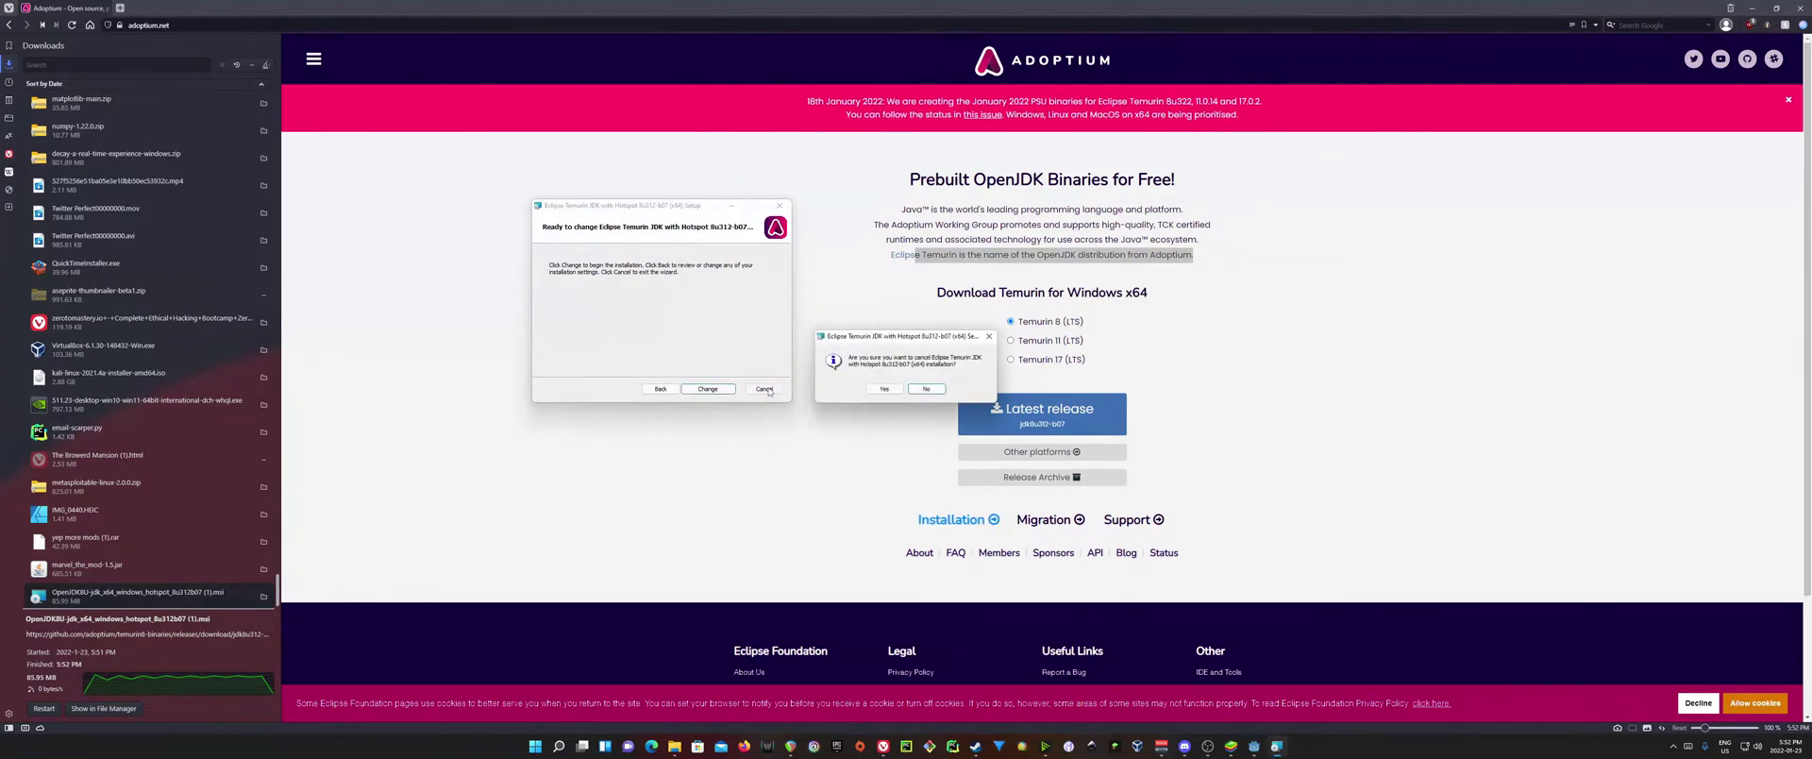
click(868, 390)
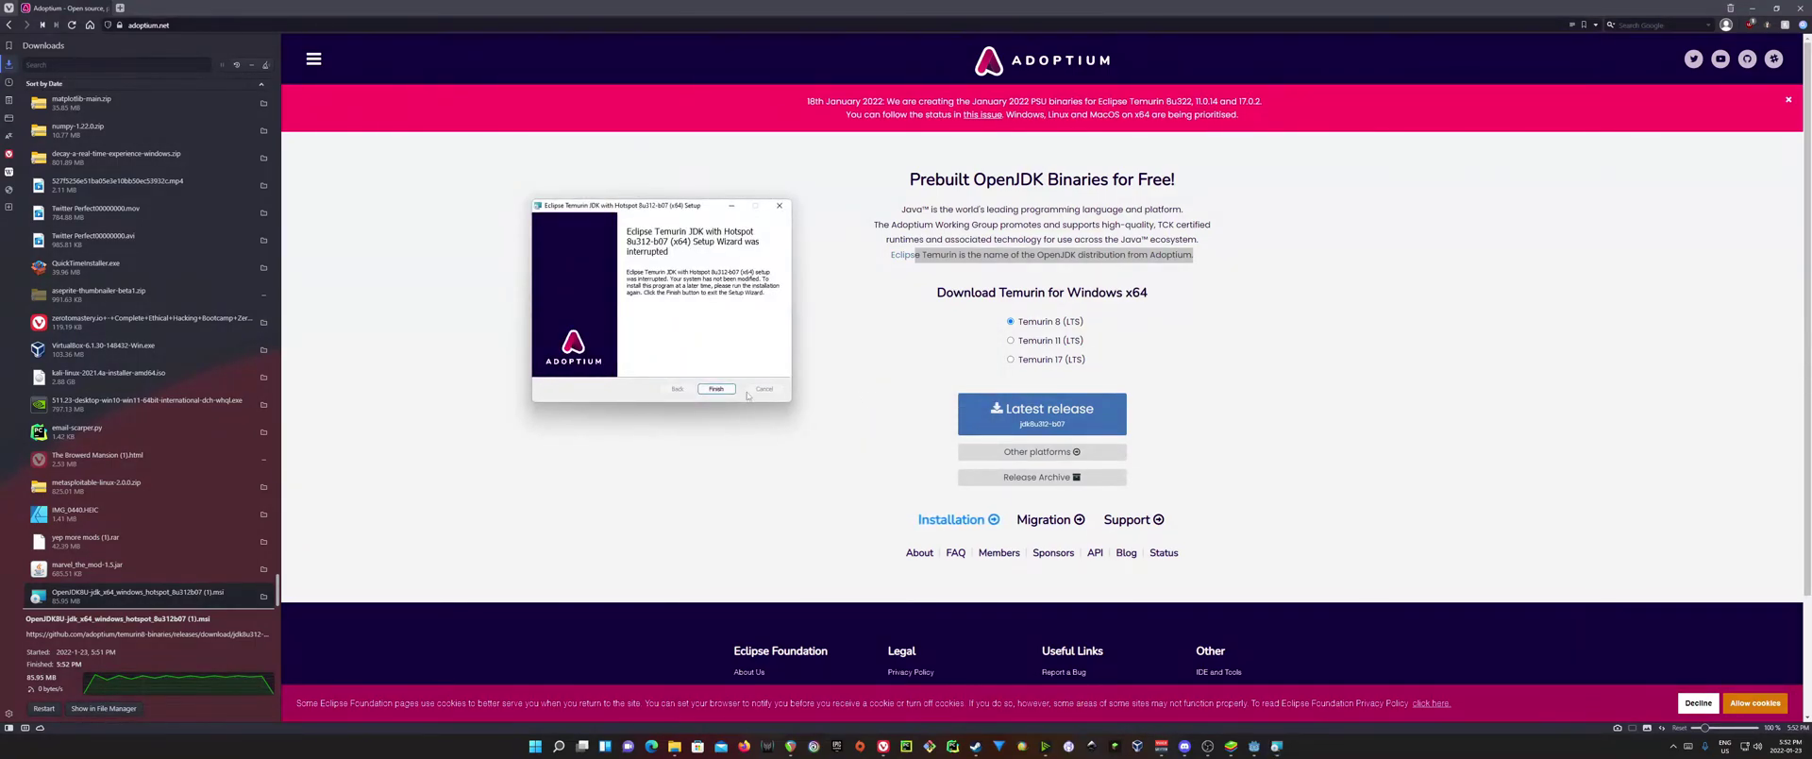
click(716, 390)
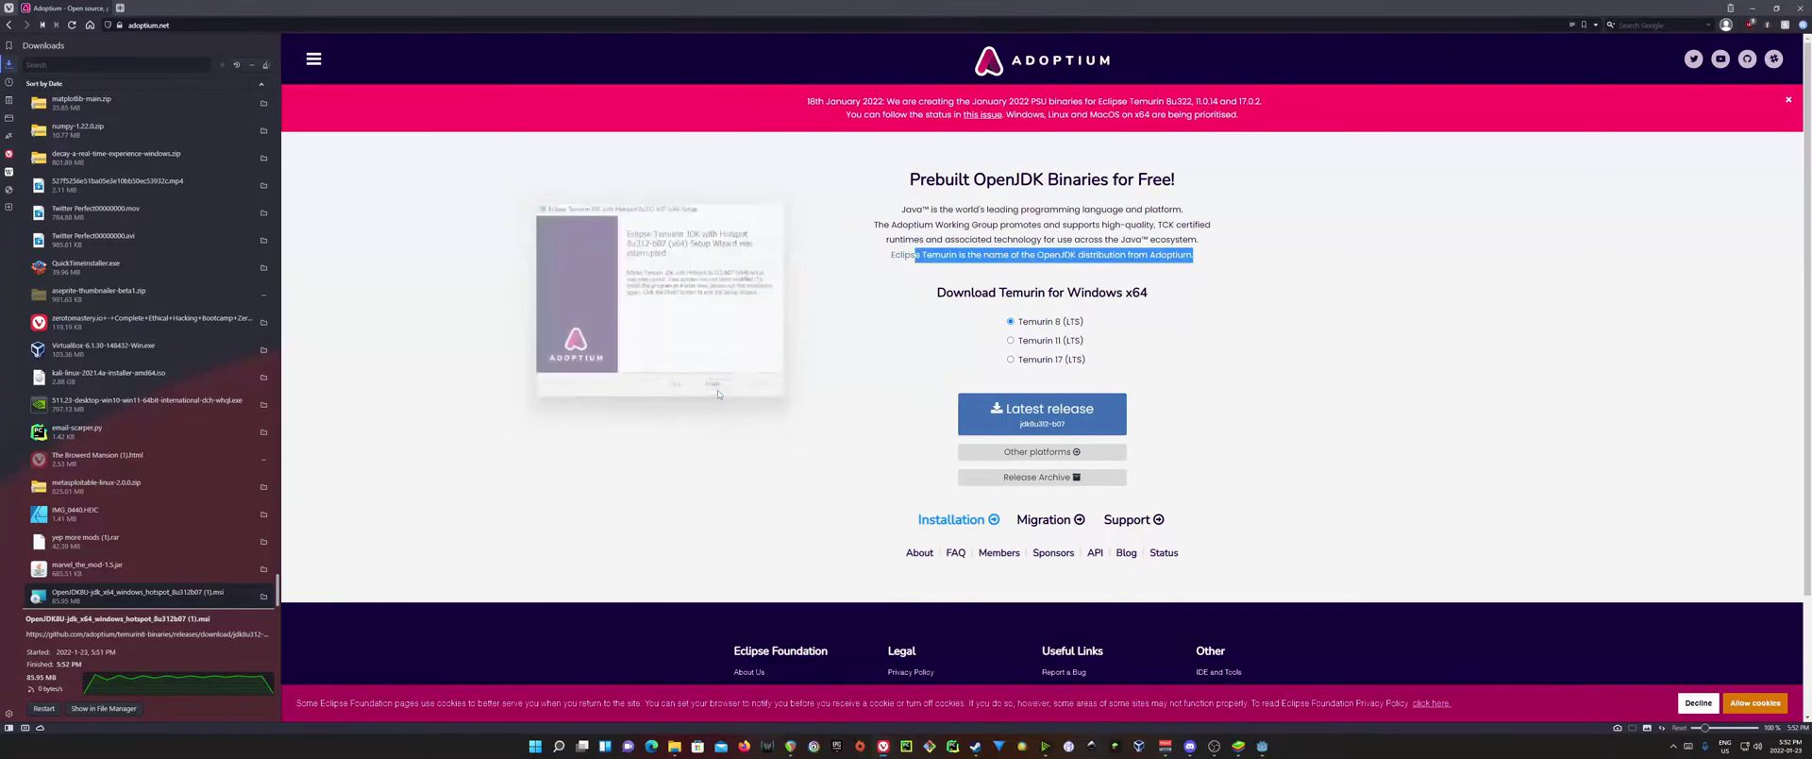
Load the Android Studio download page in a new Vivaldi tab
click(9, 63)
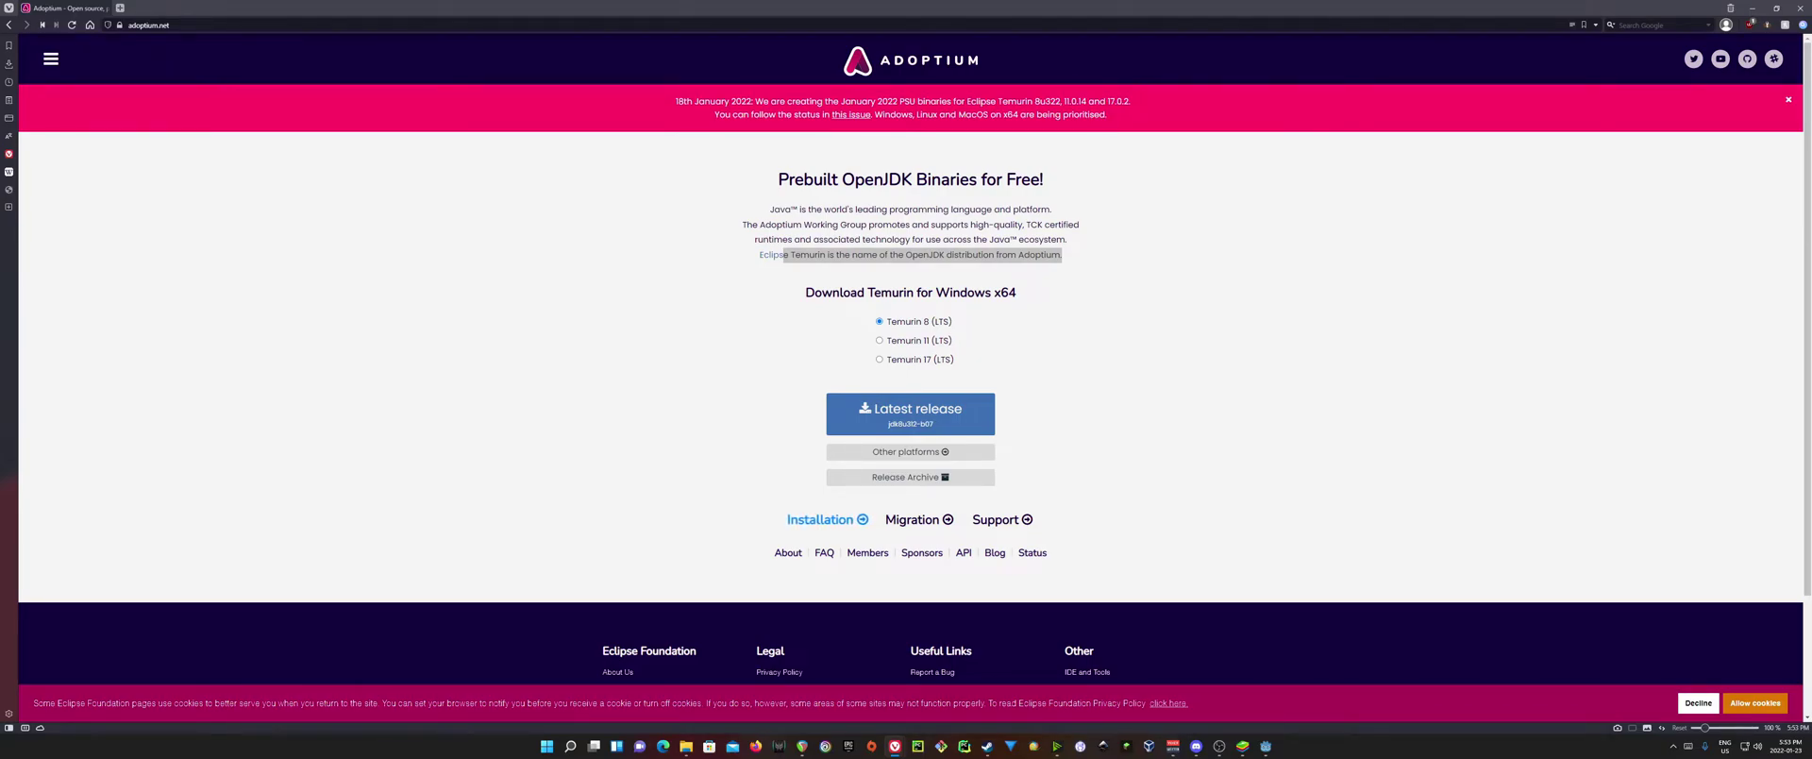
click(472, 24)
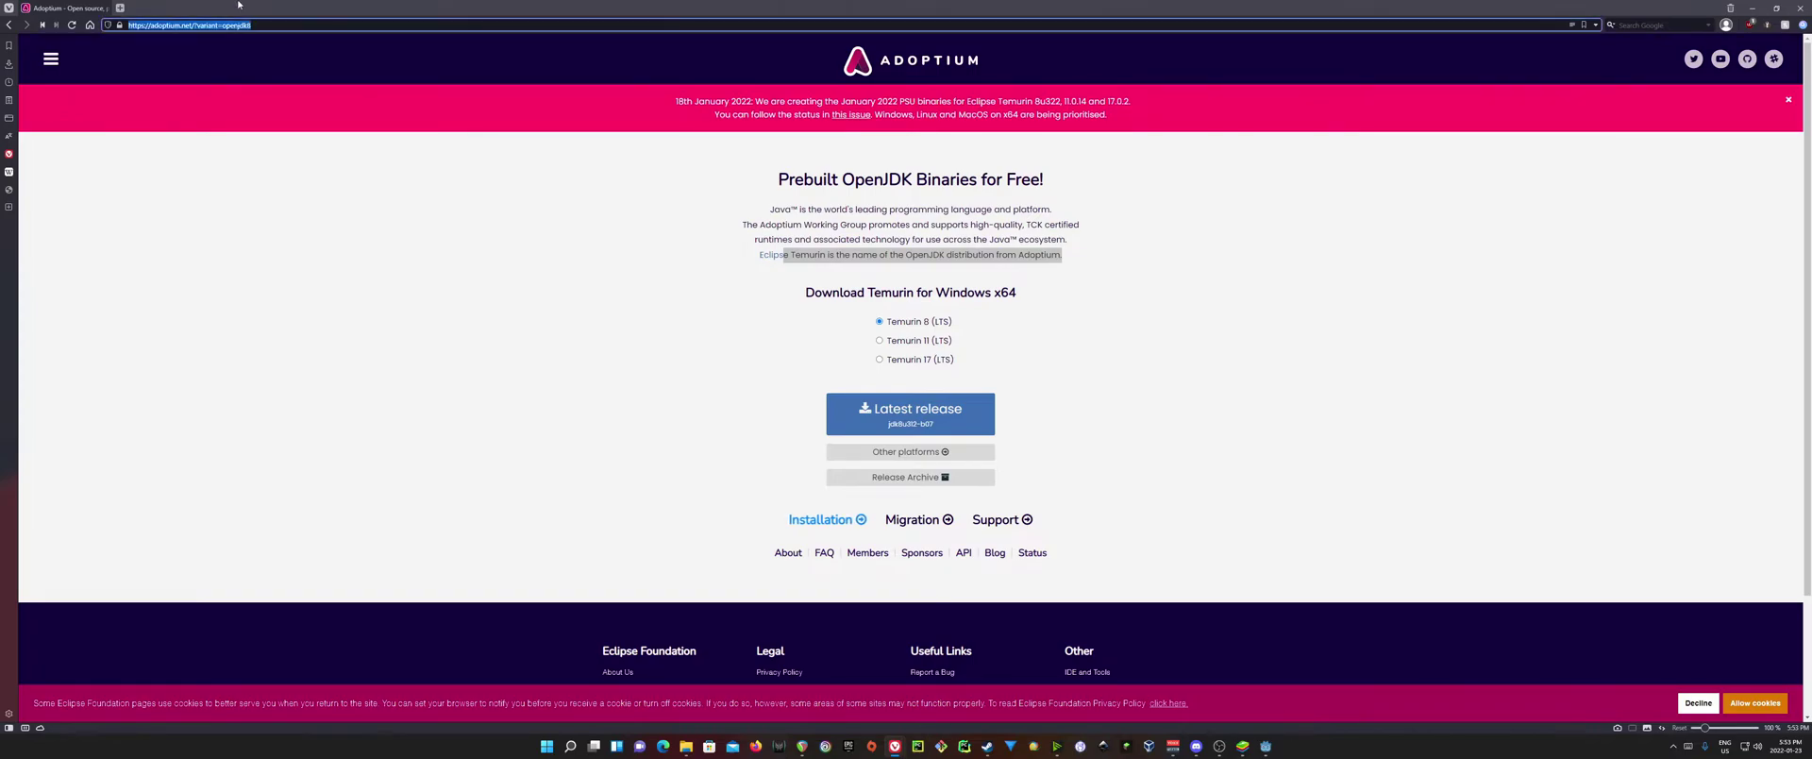
click(121, 7)
text(https://developer.android.com/studio)
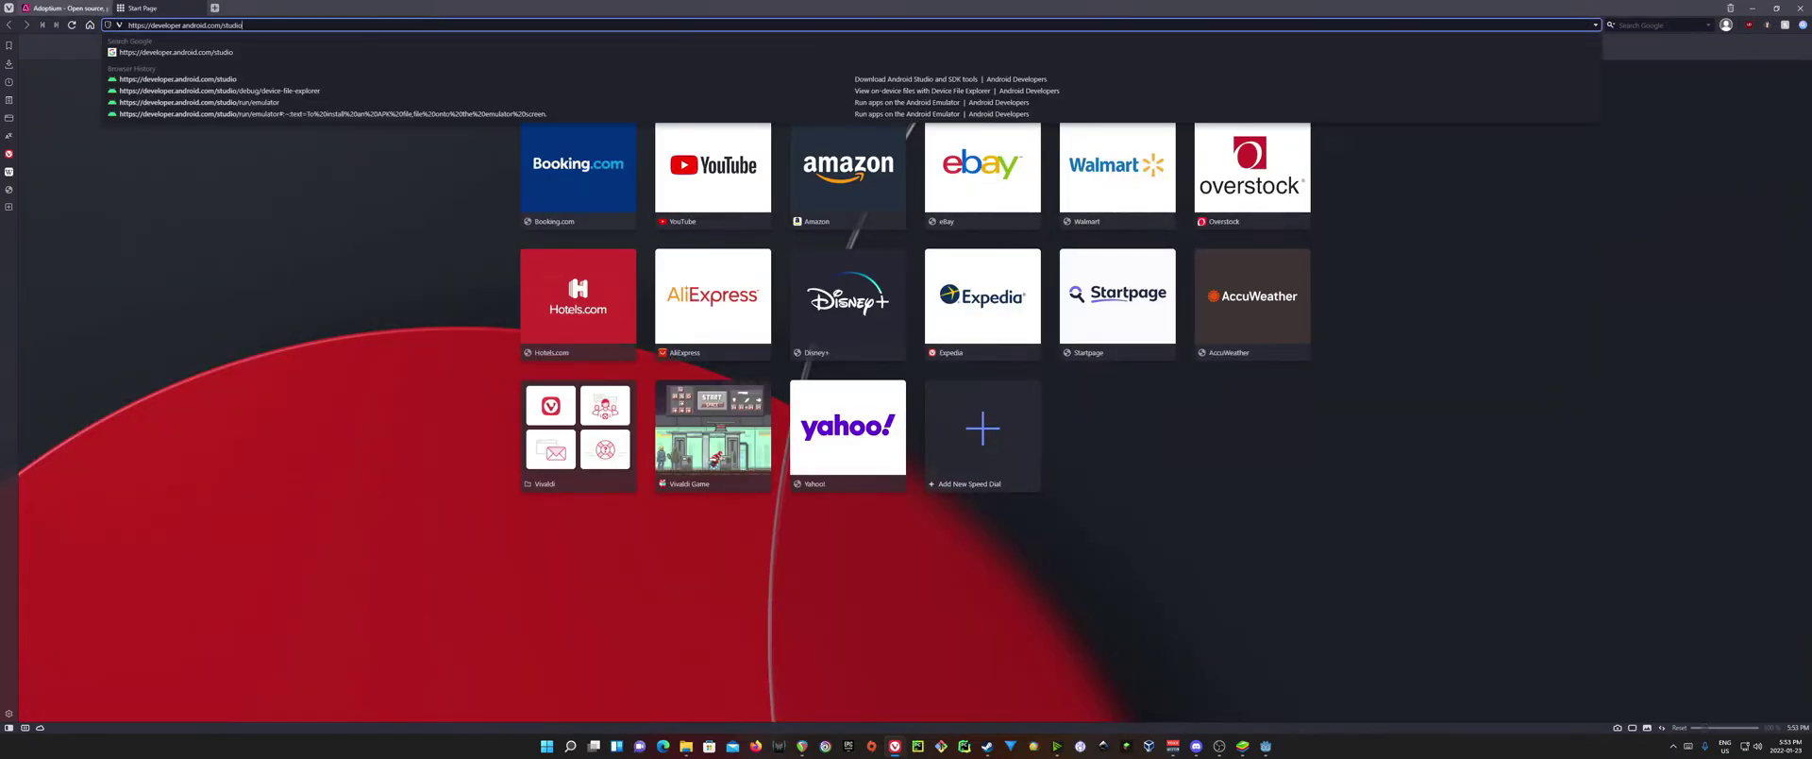
key(Return)
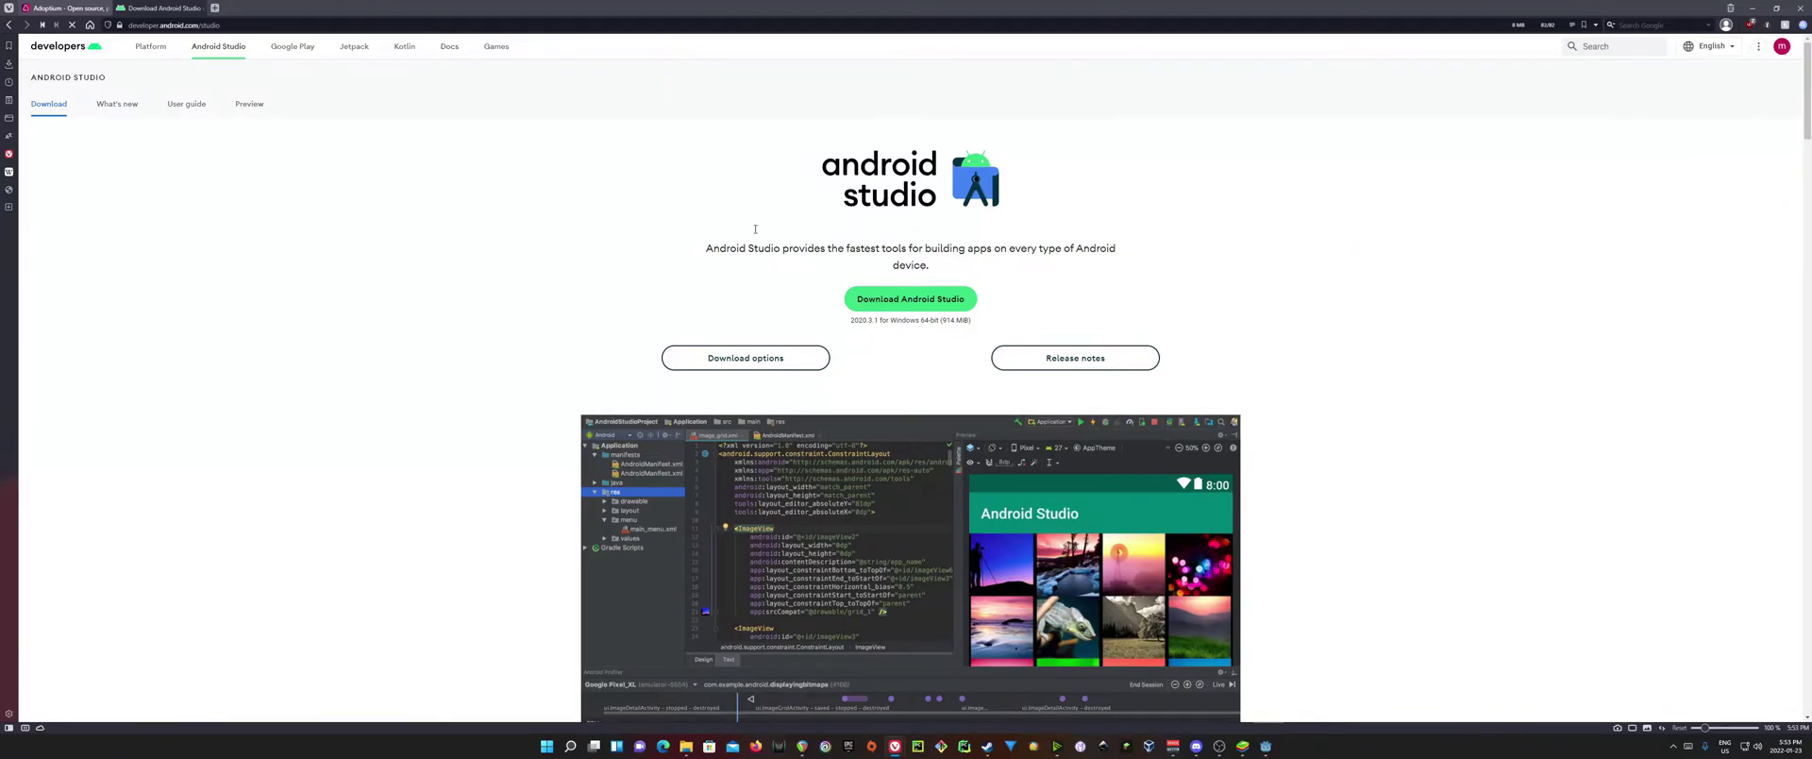
Accept the terms and save the android-studio-2020.3.1.26-windows.exe installer
click(911, 300)
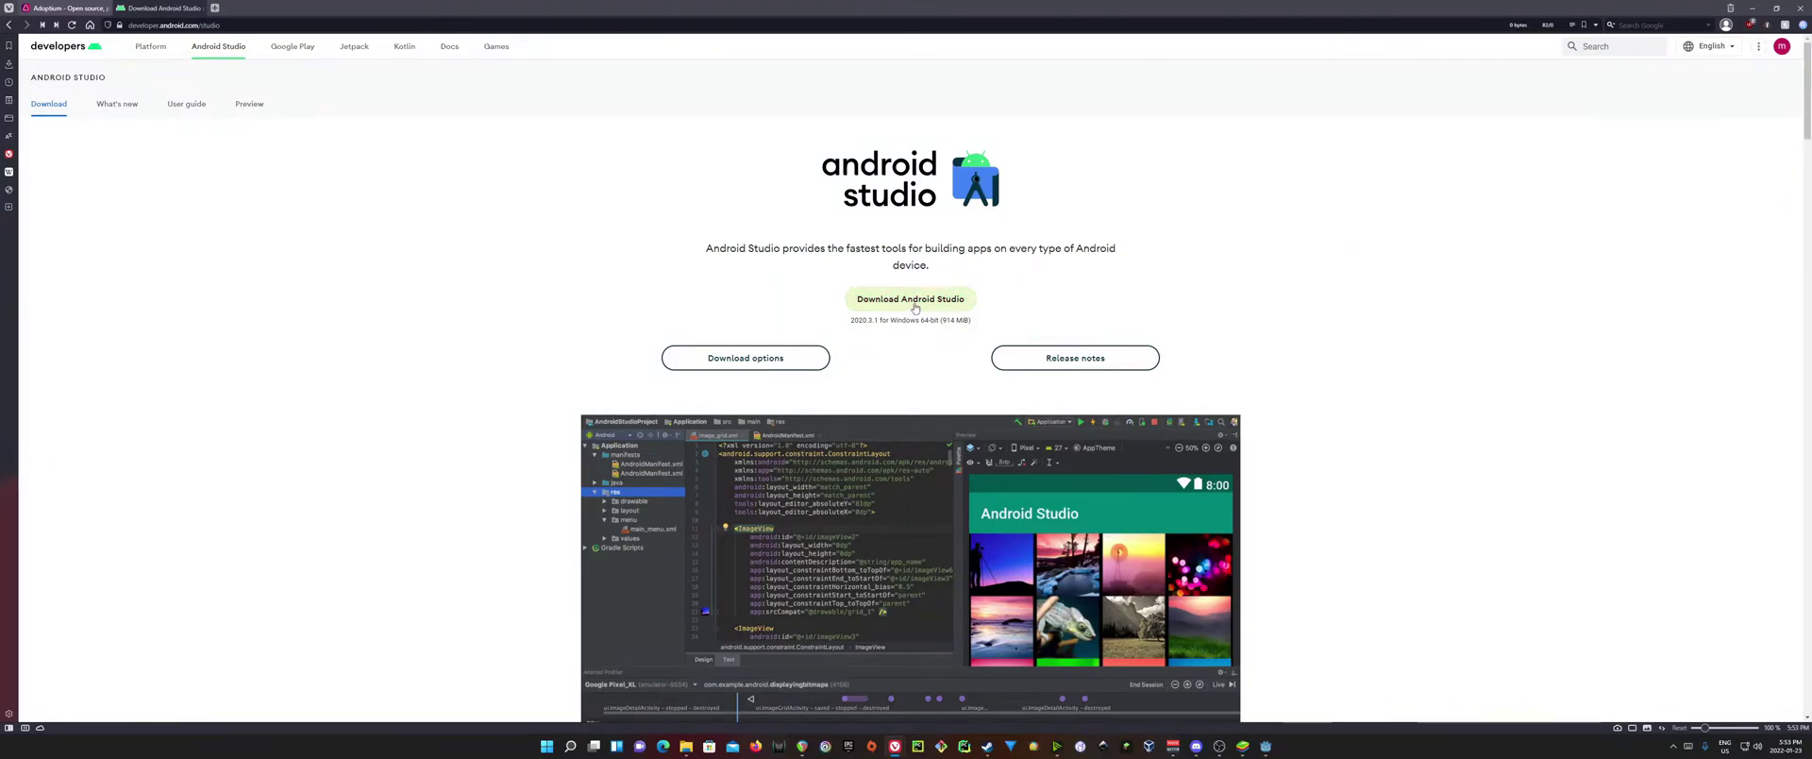
scroll(777, 298, down, 4)
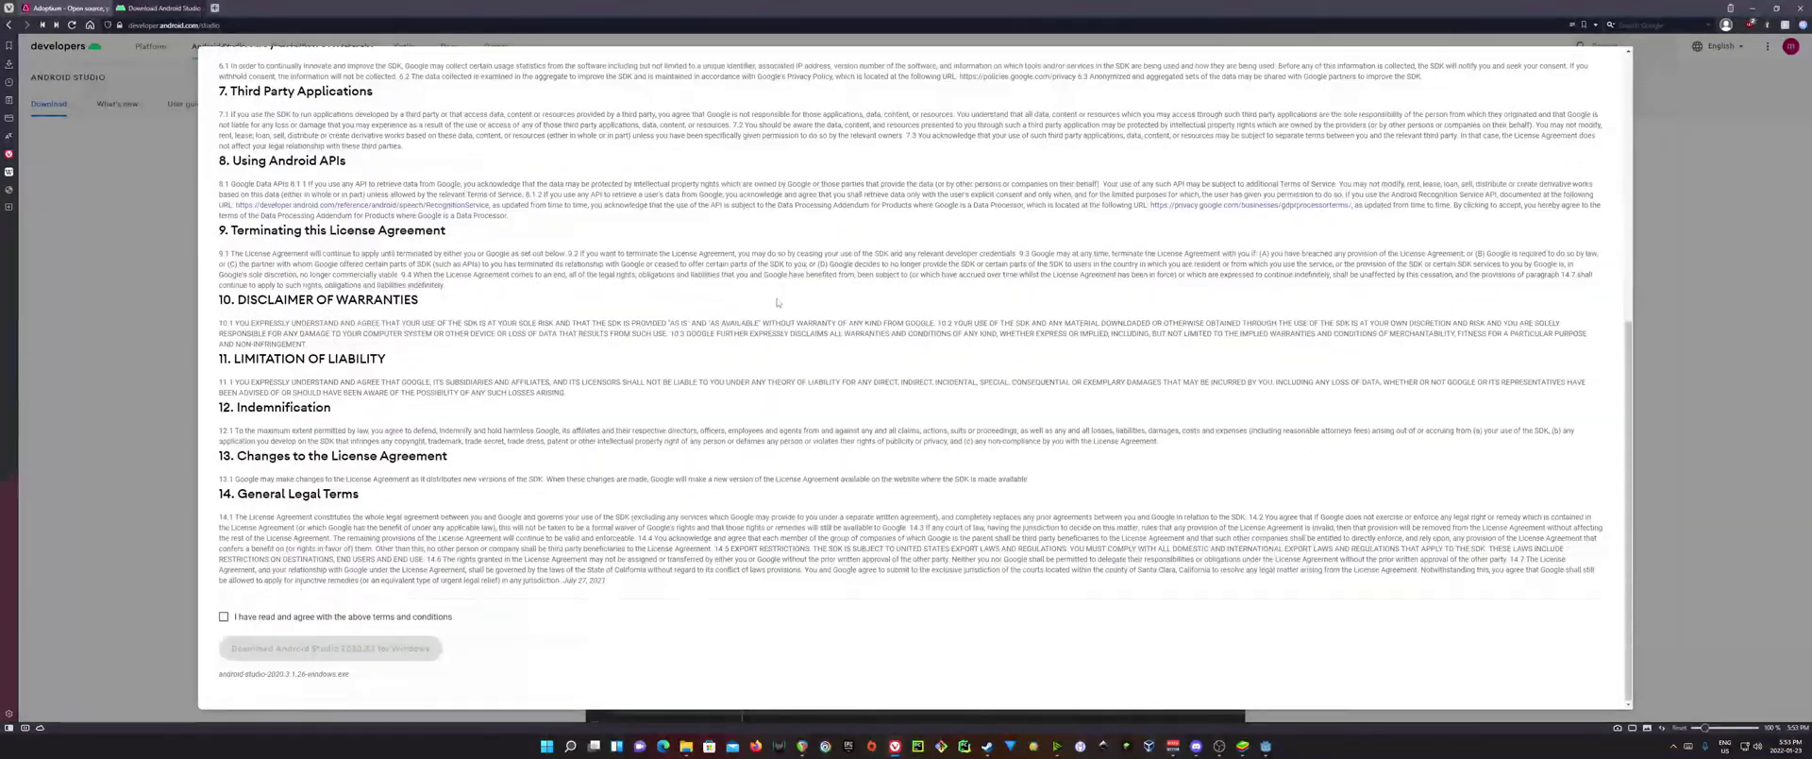
click(223, 617)
click(312, 647)
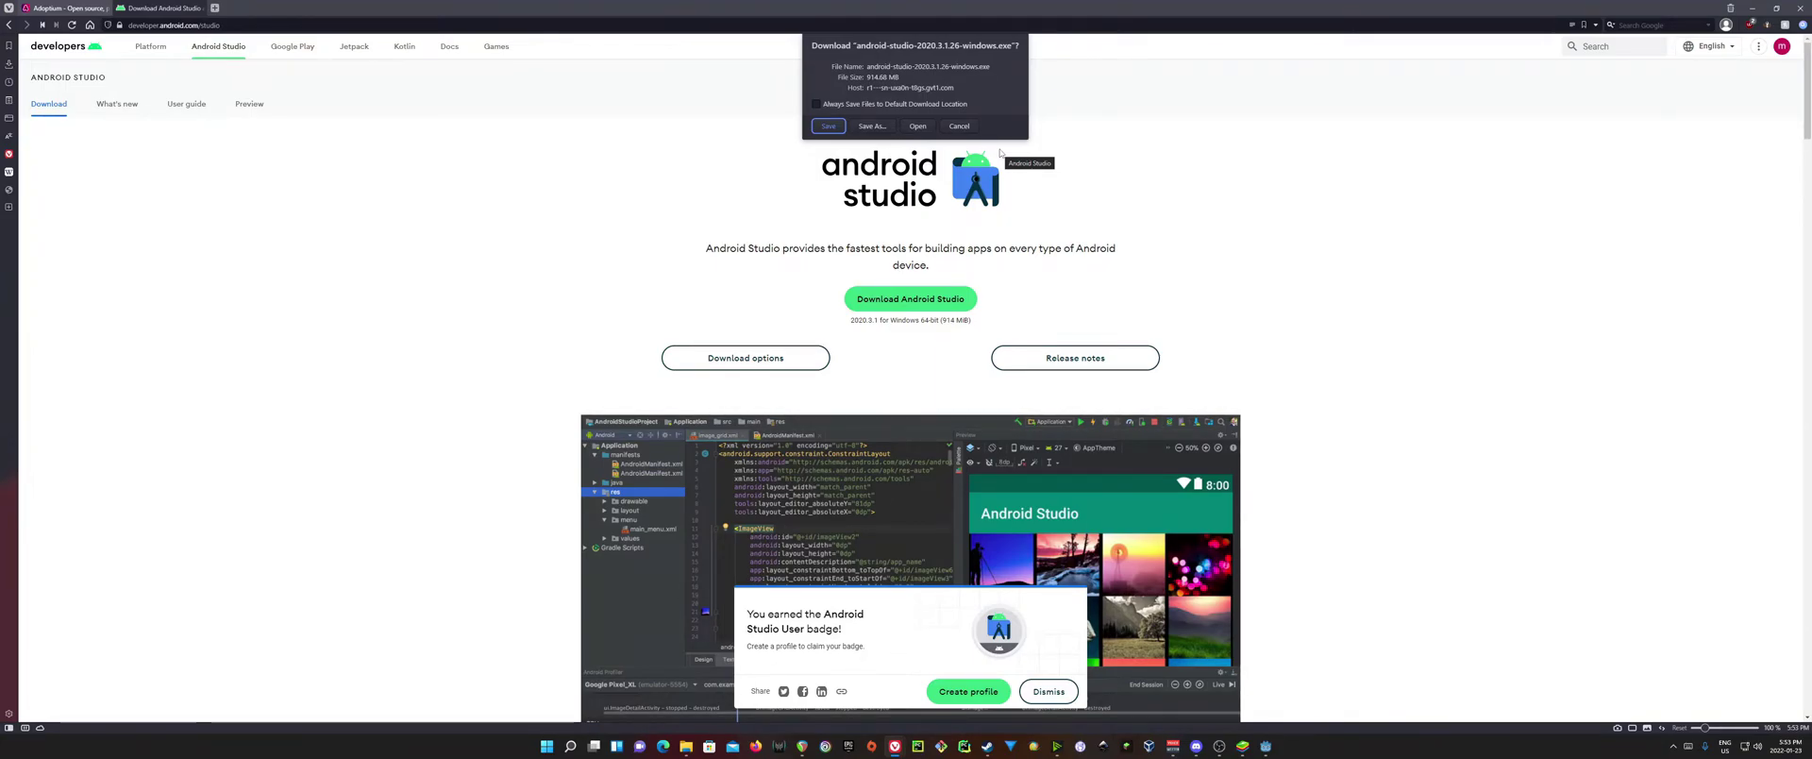
click(828, 125)
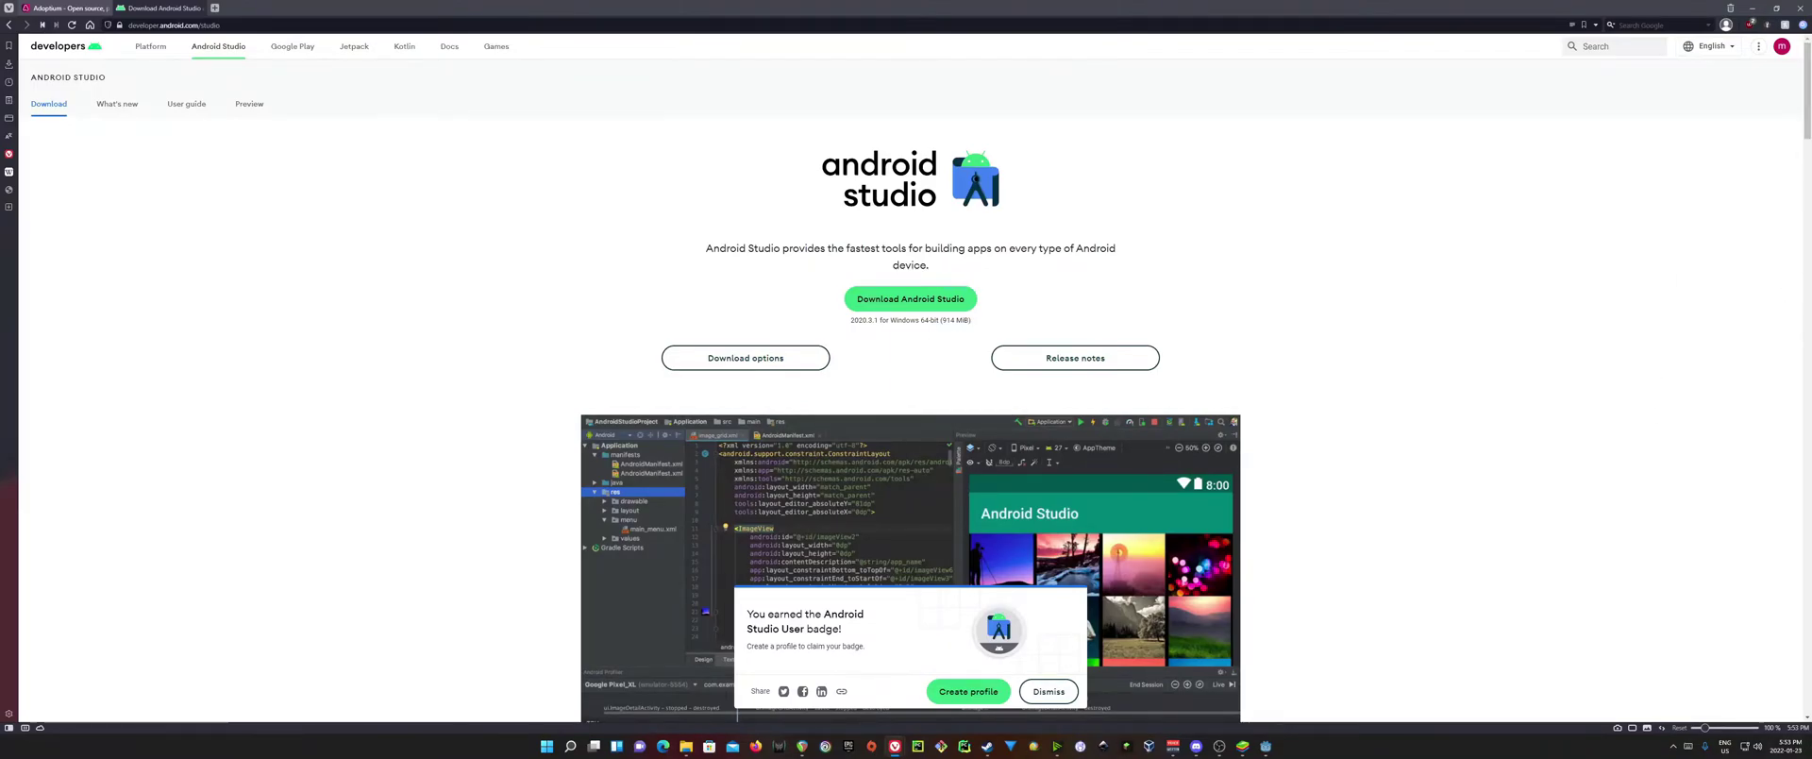
In Godot's Editor Settings, filter to 'android' and browse for the Android Sdk Path folder
mouse_move(1266, 746)
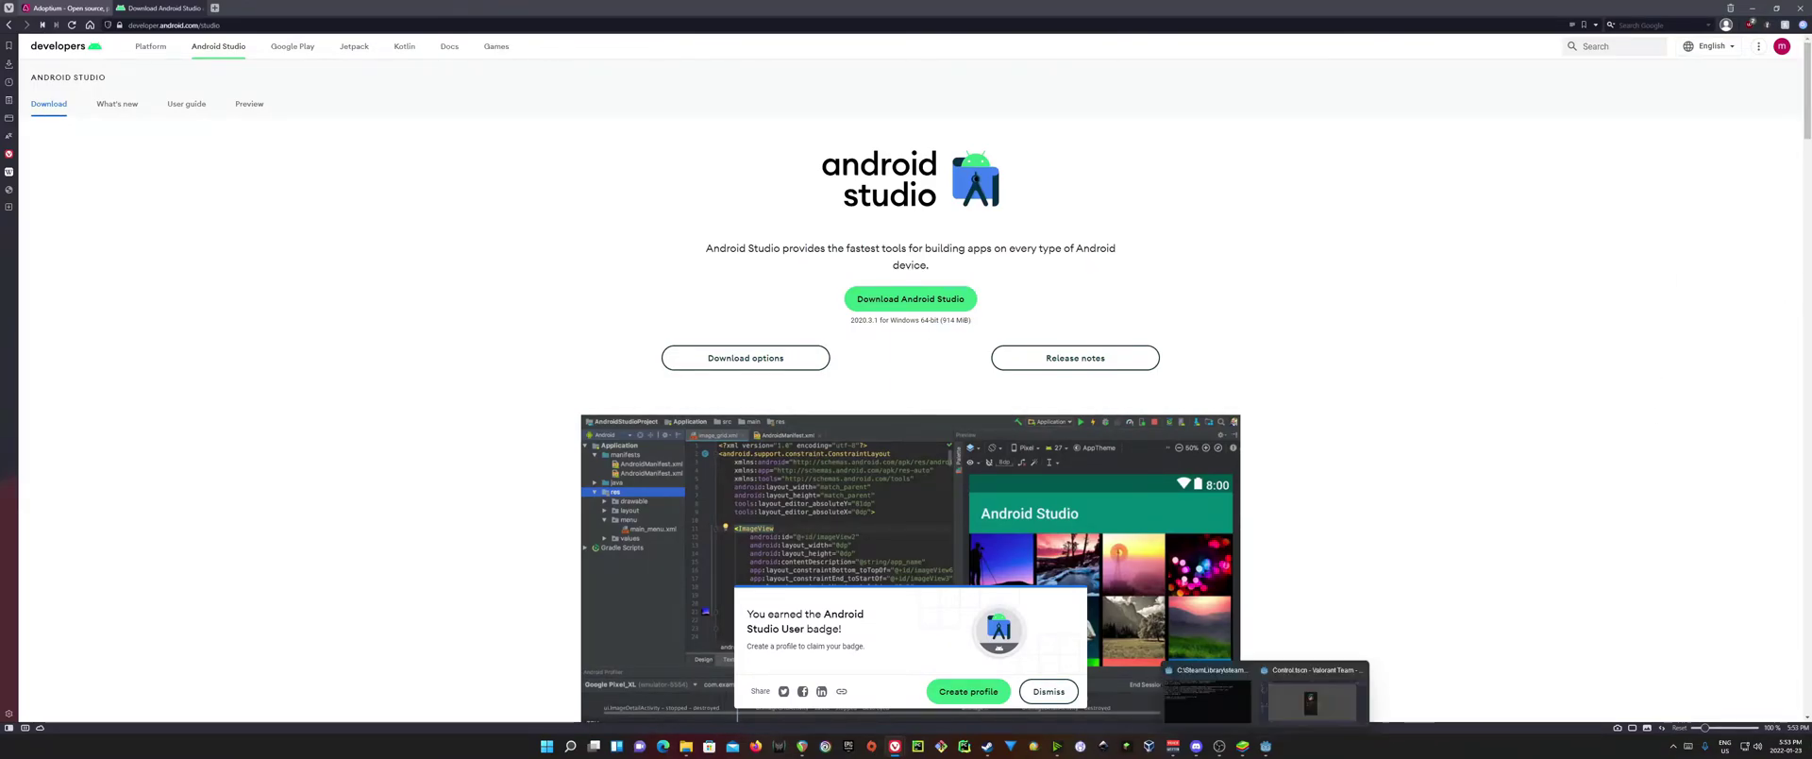
click(1310, 699)
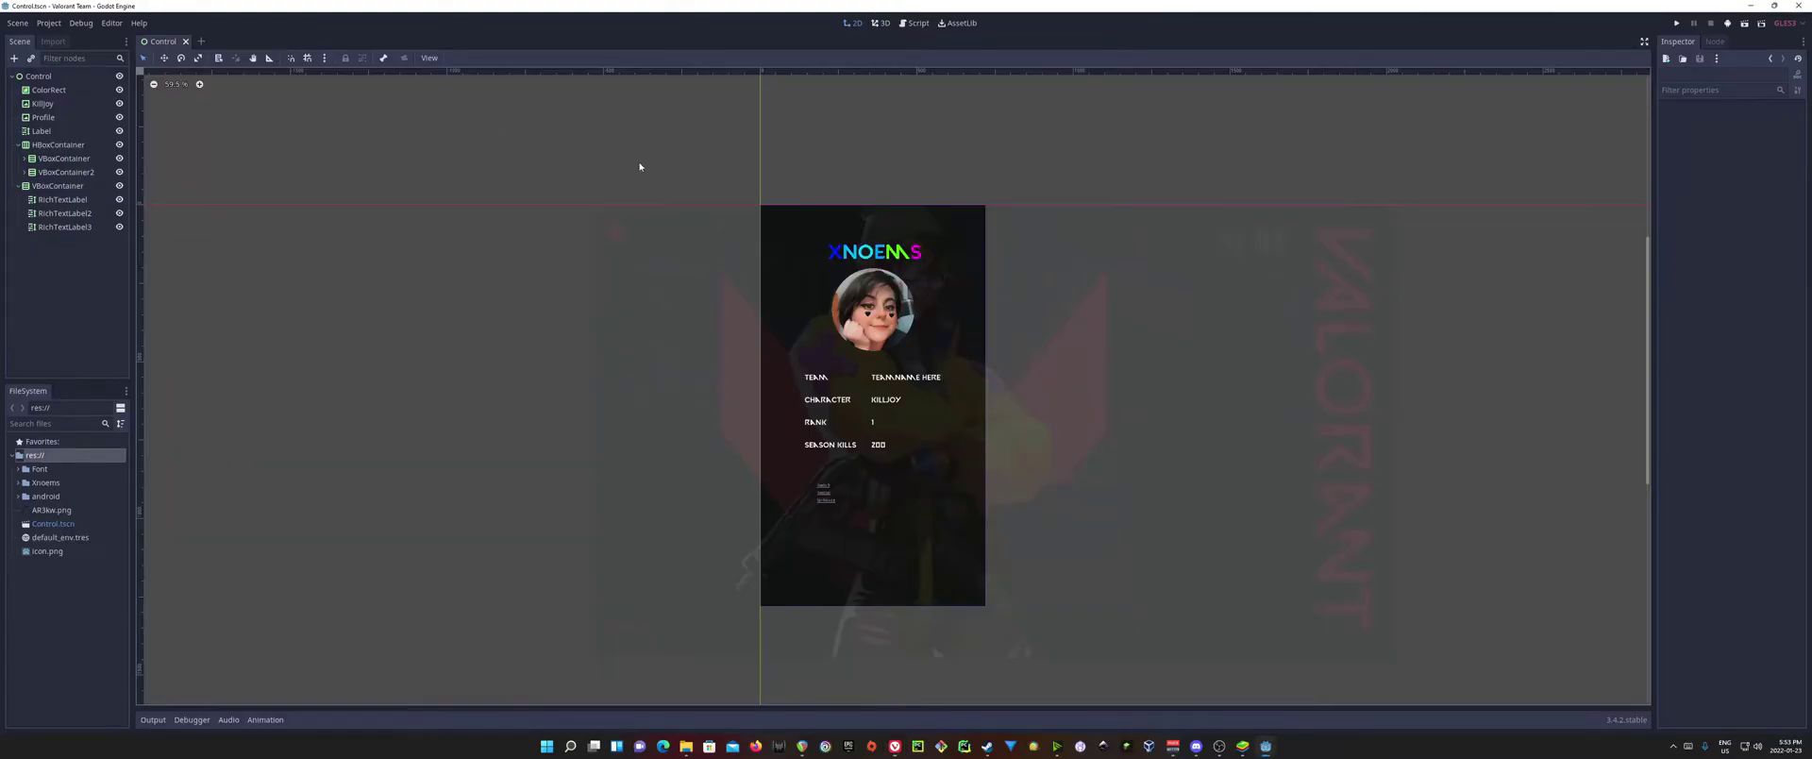
click(109, 25)
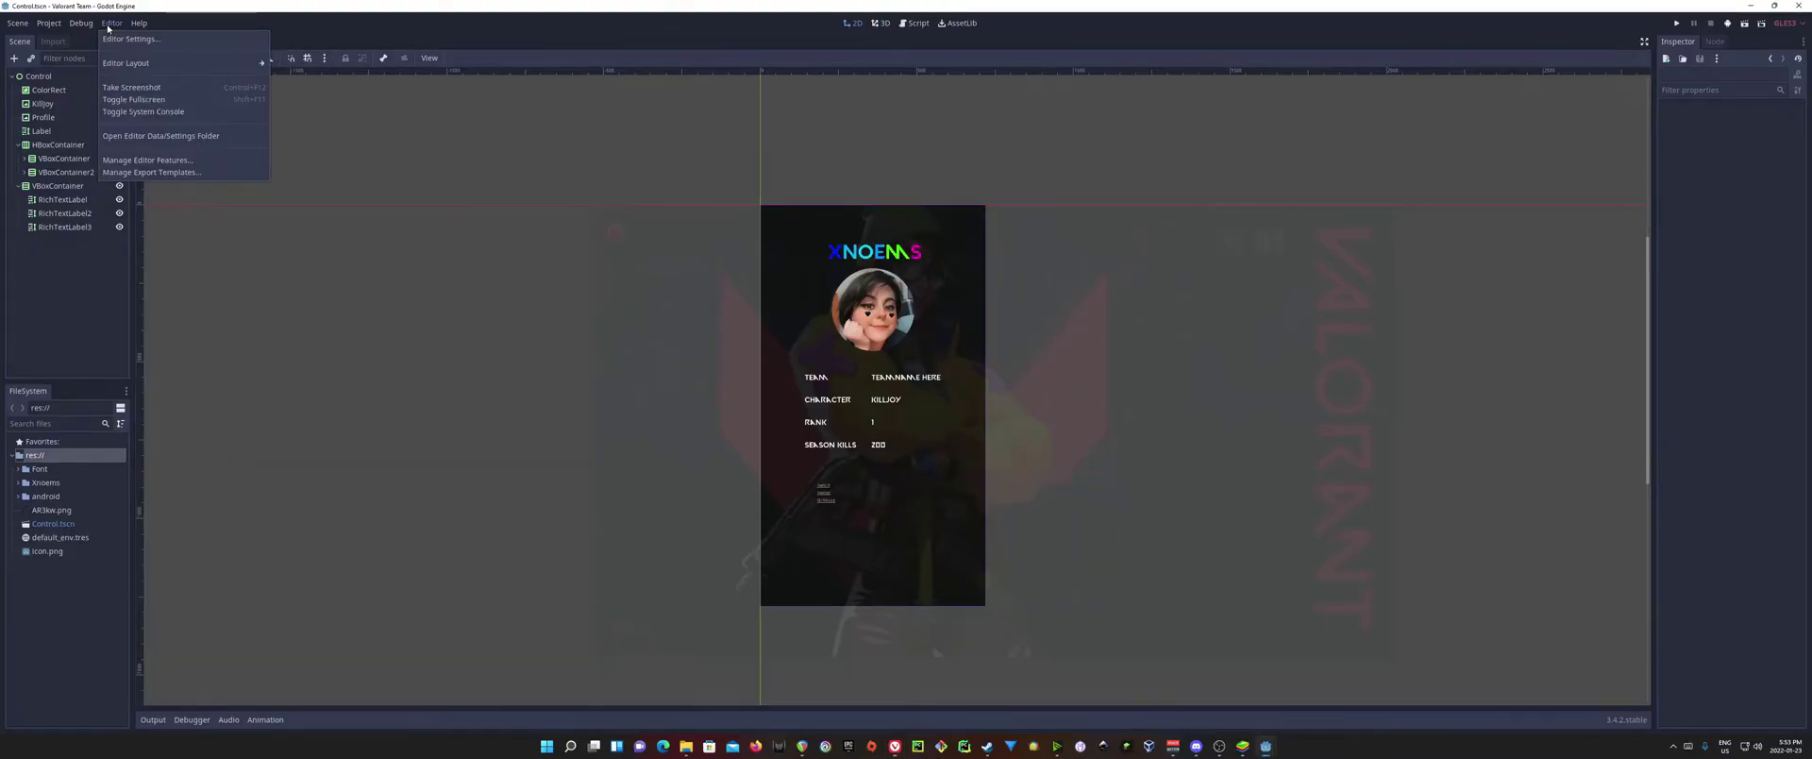
click(128, 38)
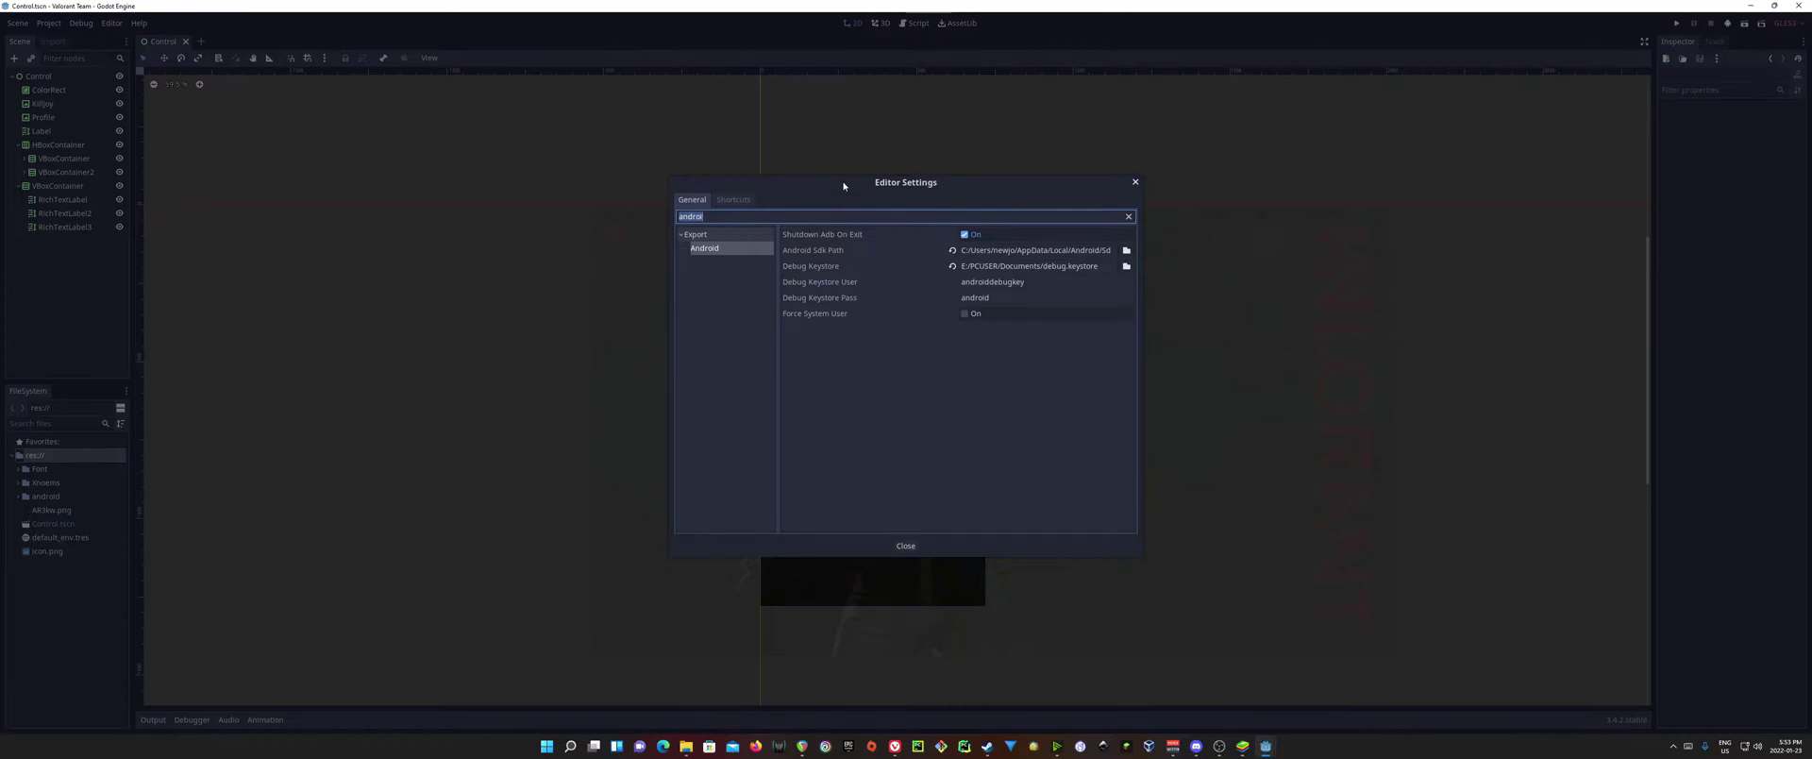
drag(843, 186, 667, 158)
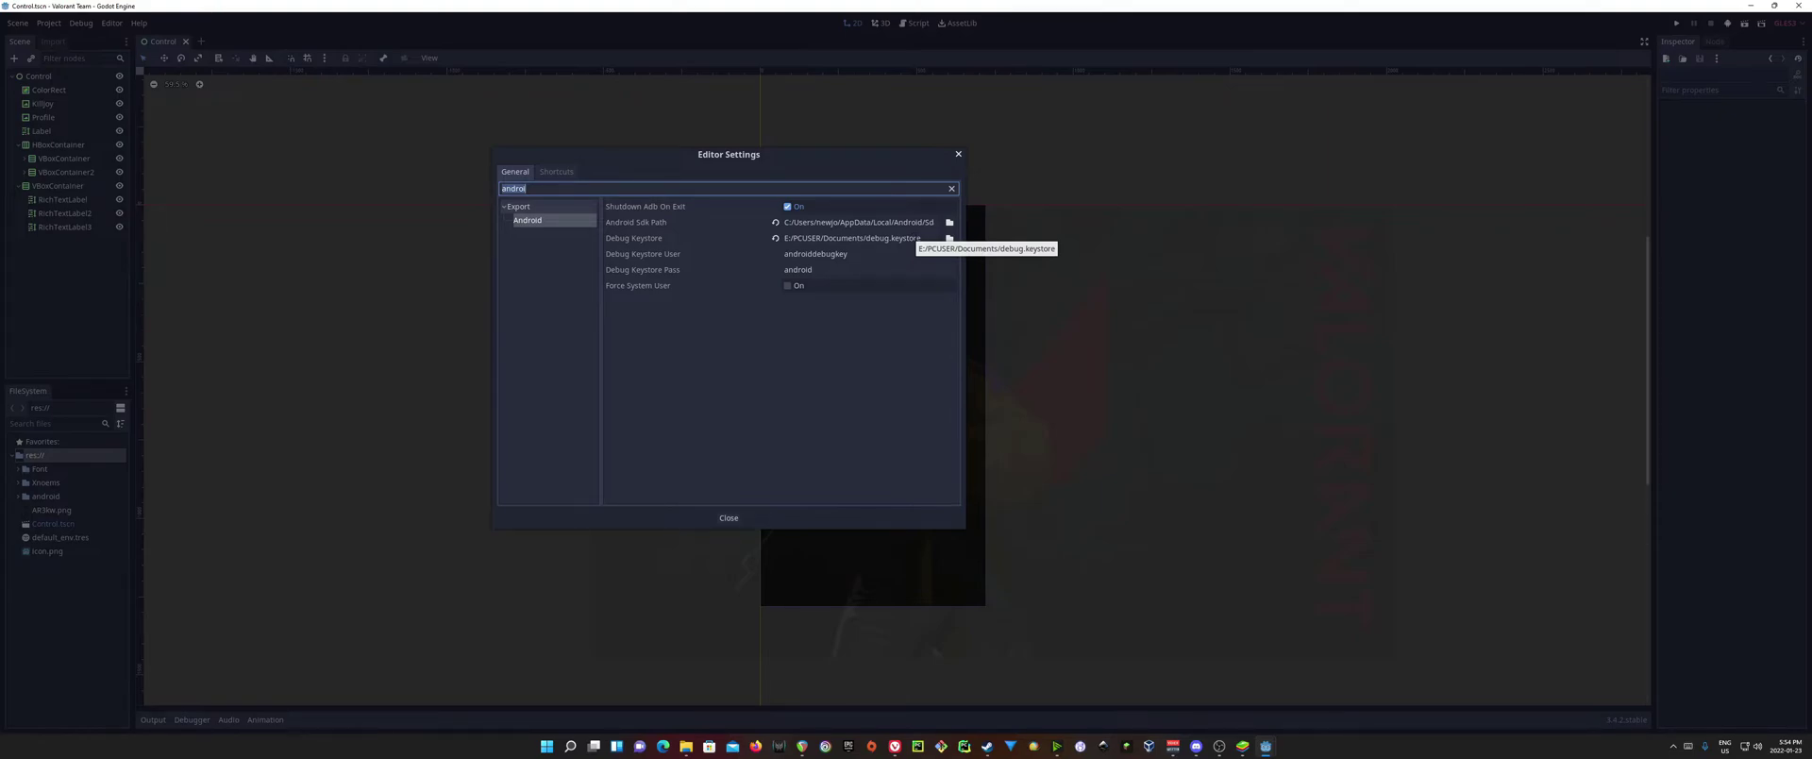
click(950, 222)
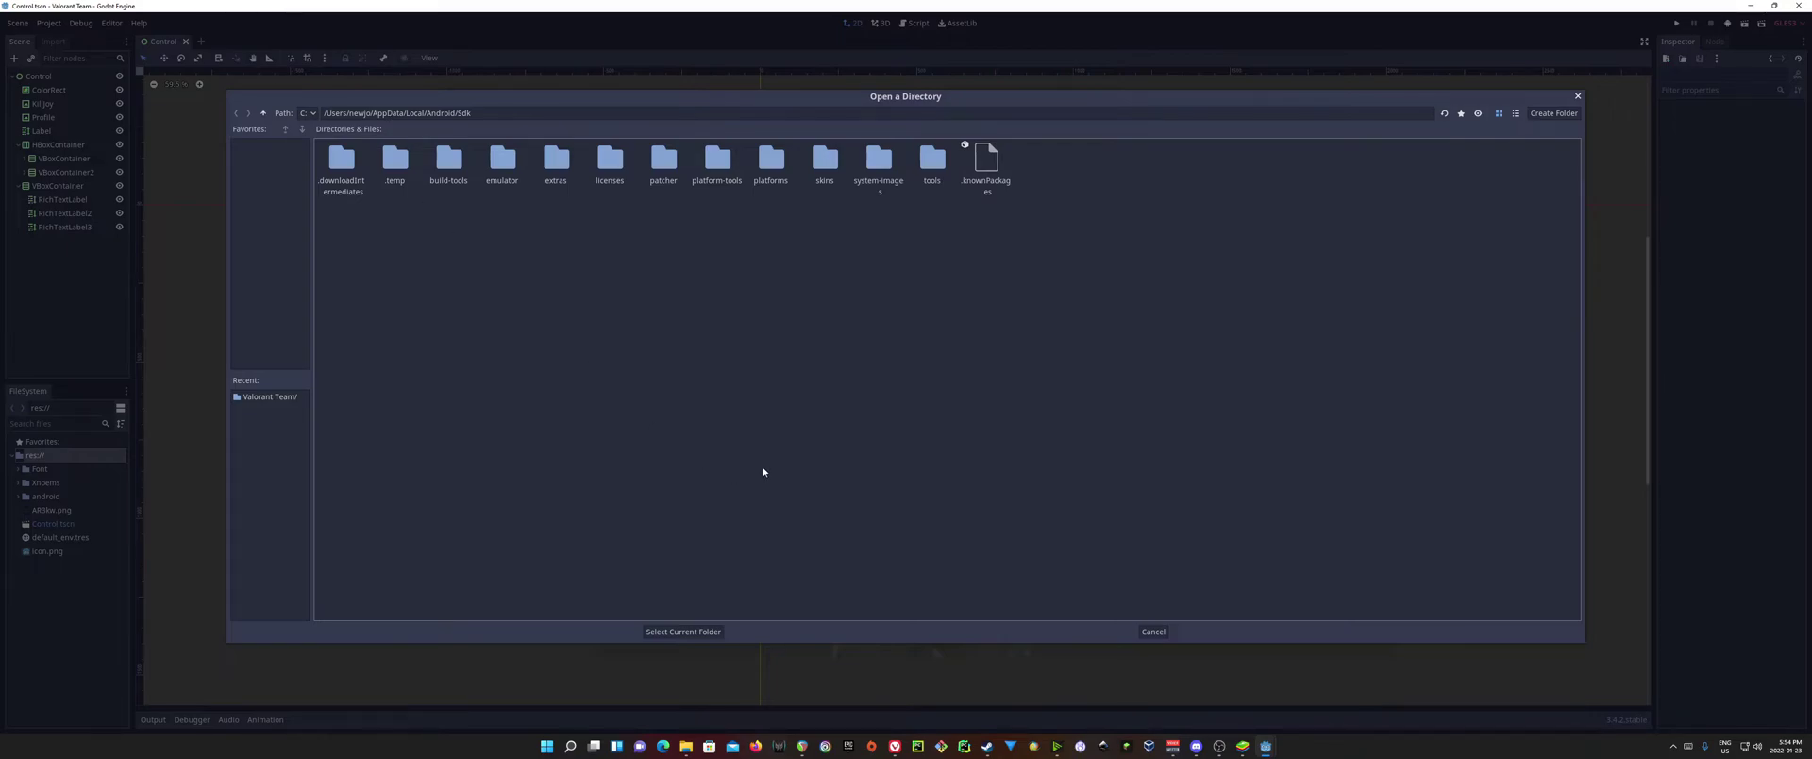
key(super)
Open %appdata%, go to AppData\Local\Android\Sdk, and copy its full path from the address bar
text(%)
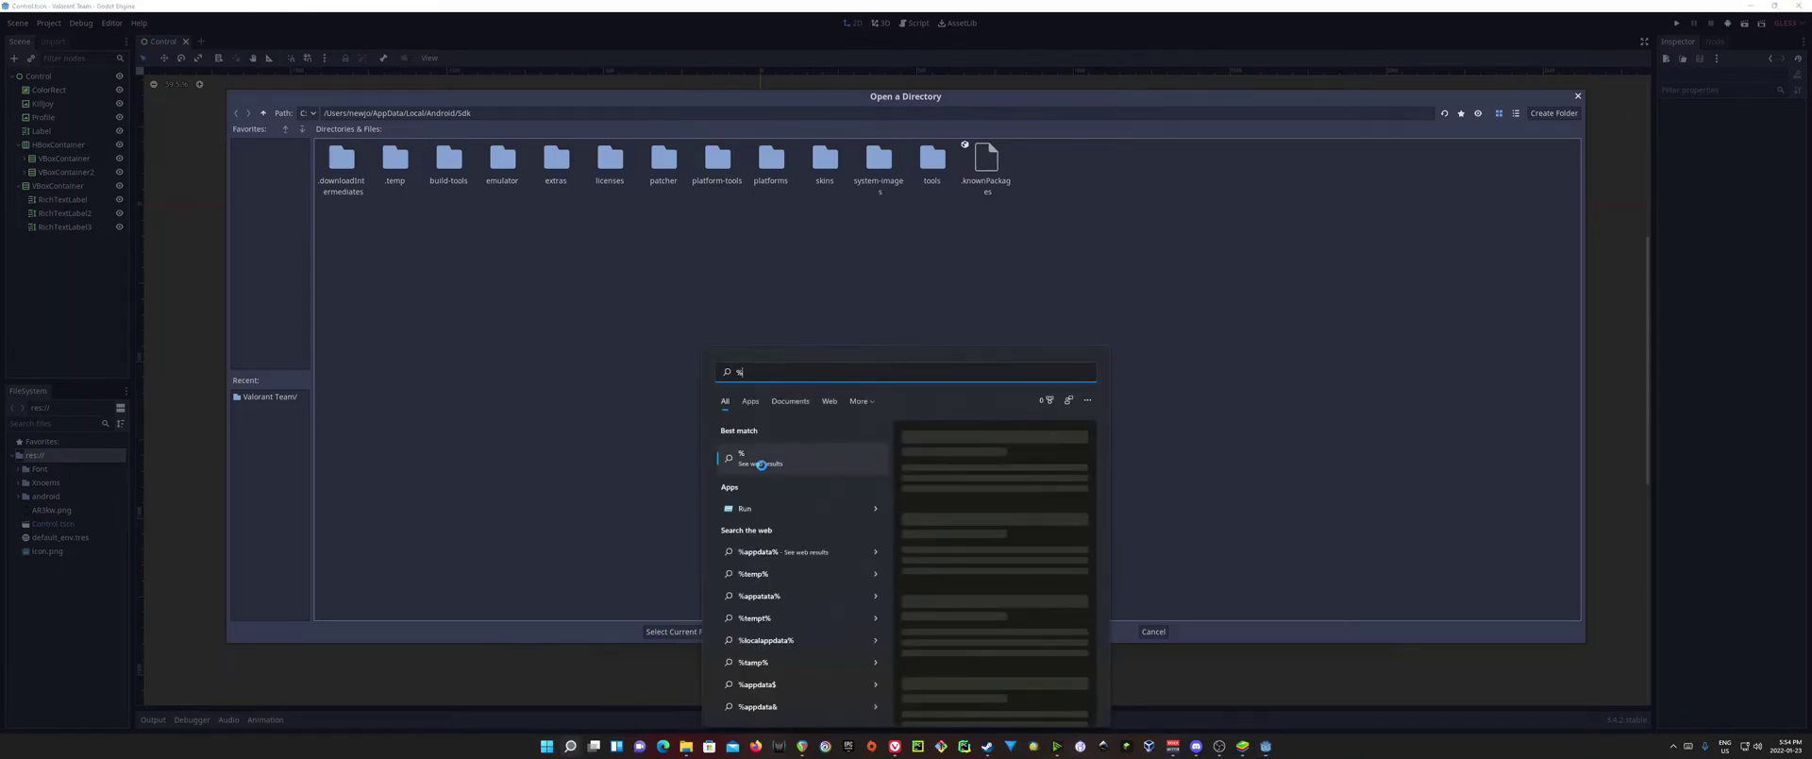
text(appdata%)
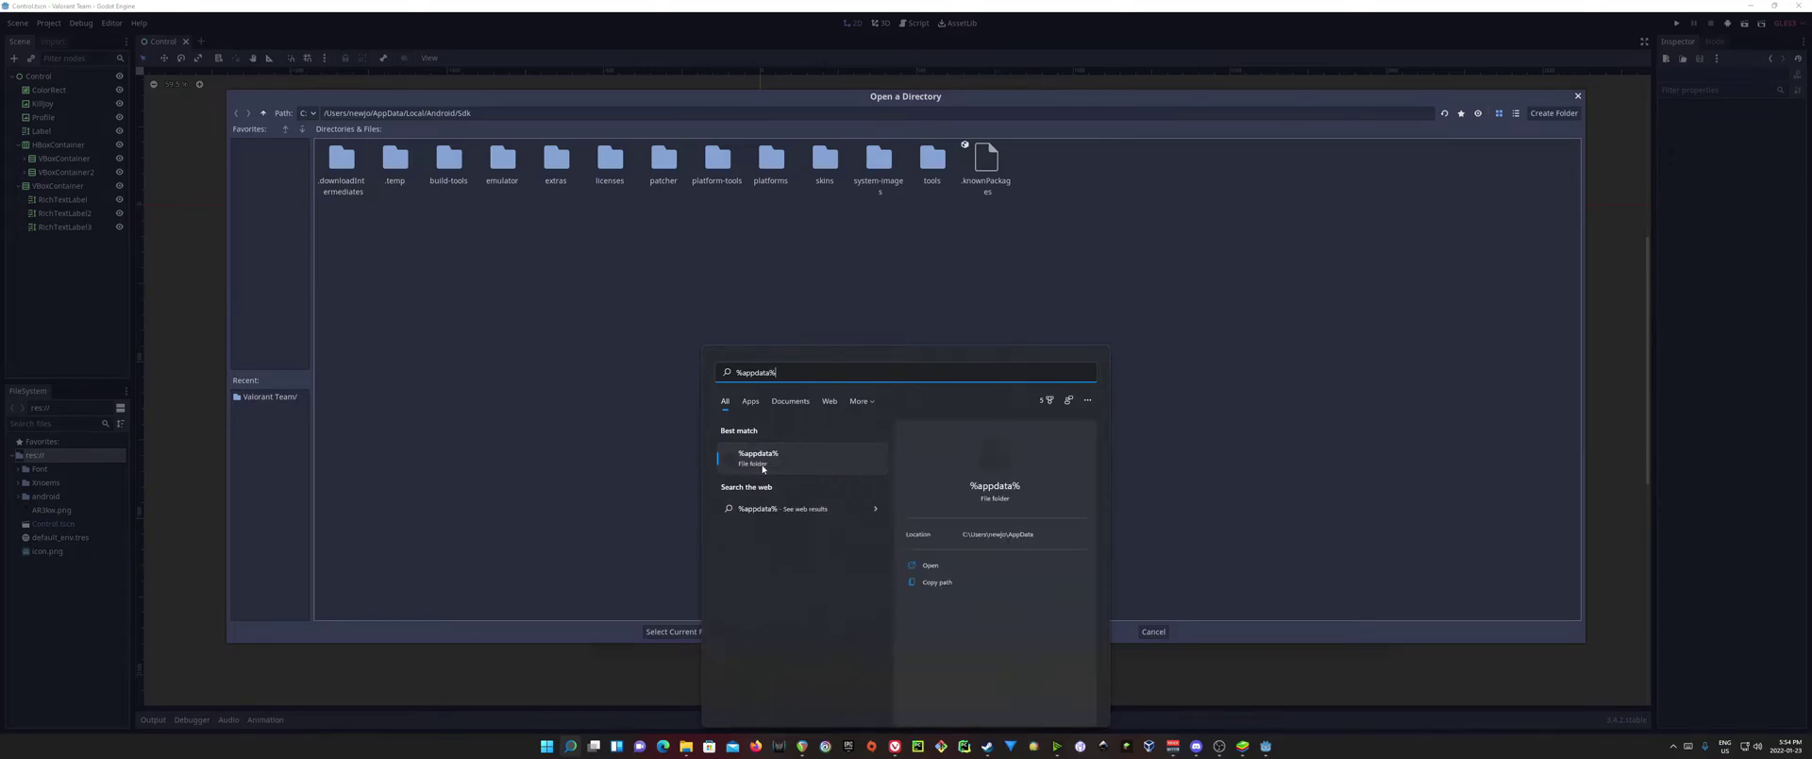
key(Return)
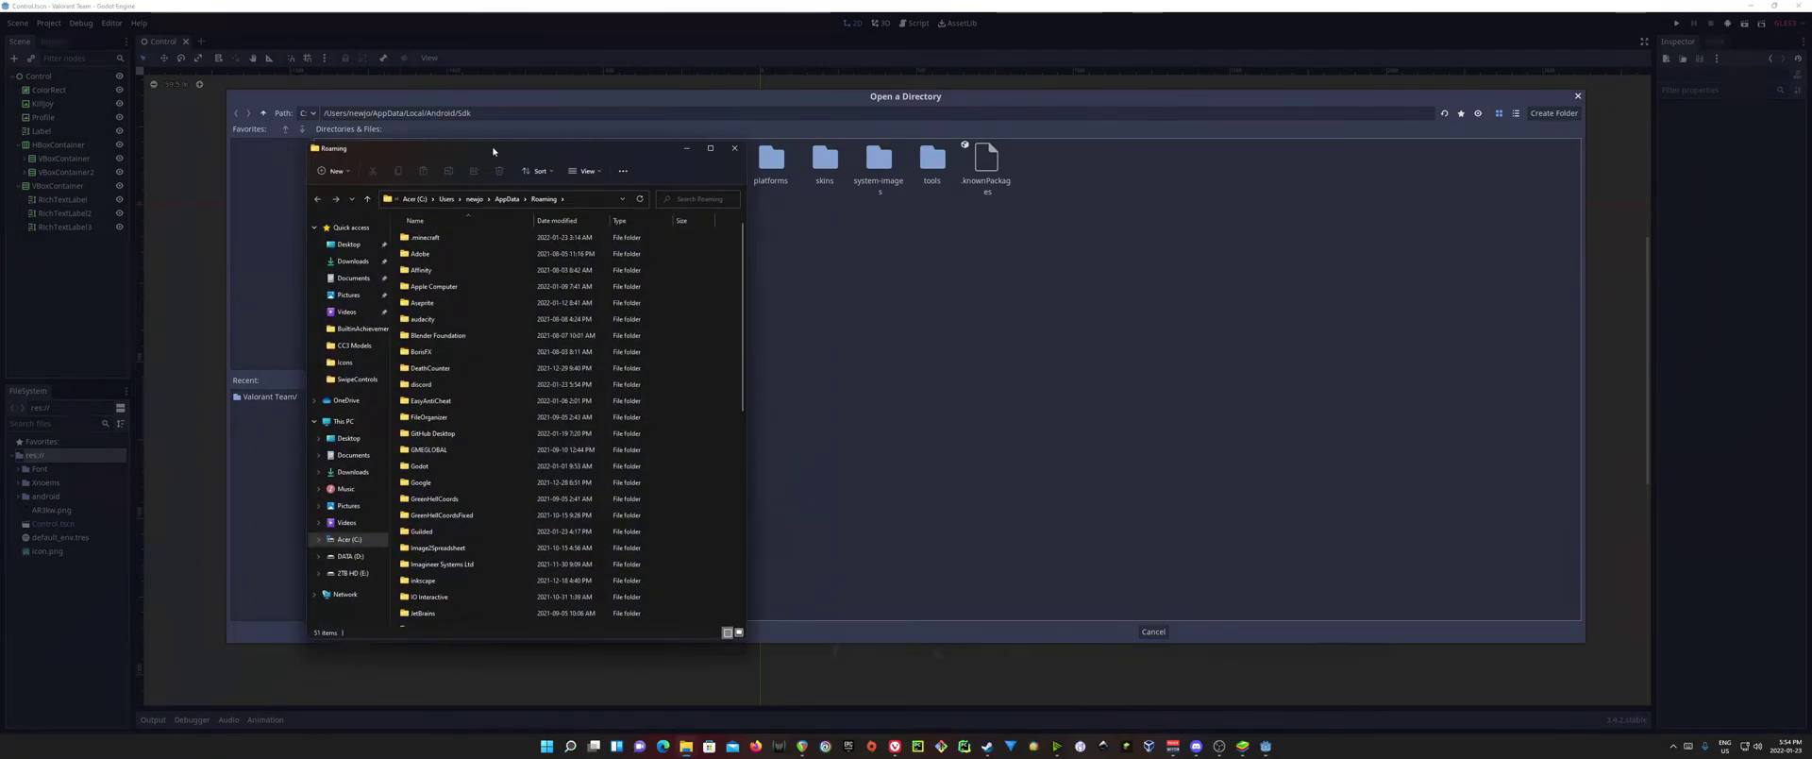
drag(488, 137, 1009, 137)
click(1023, 186)
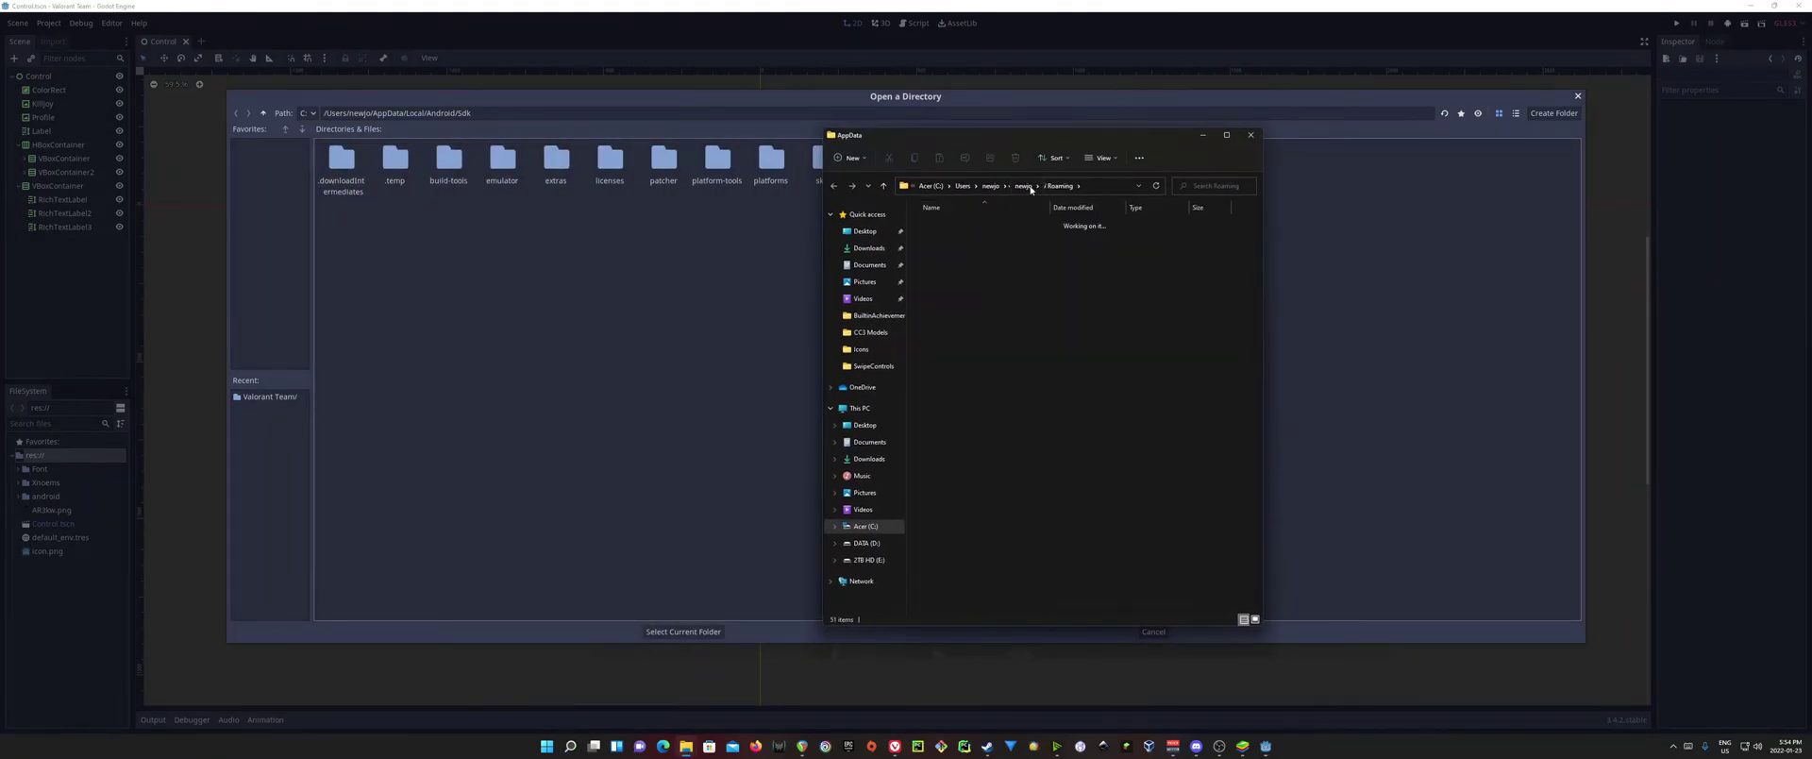
double_click(952, 226)
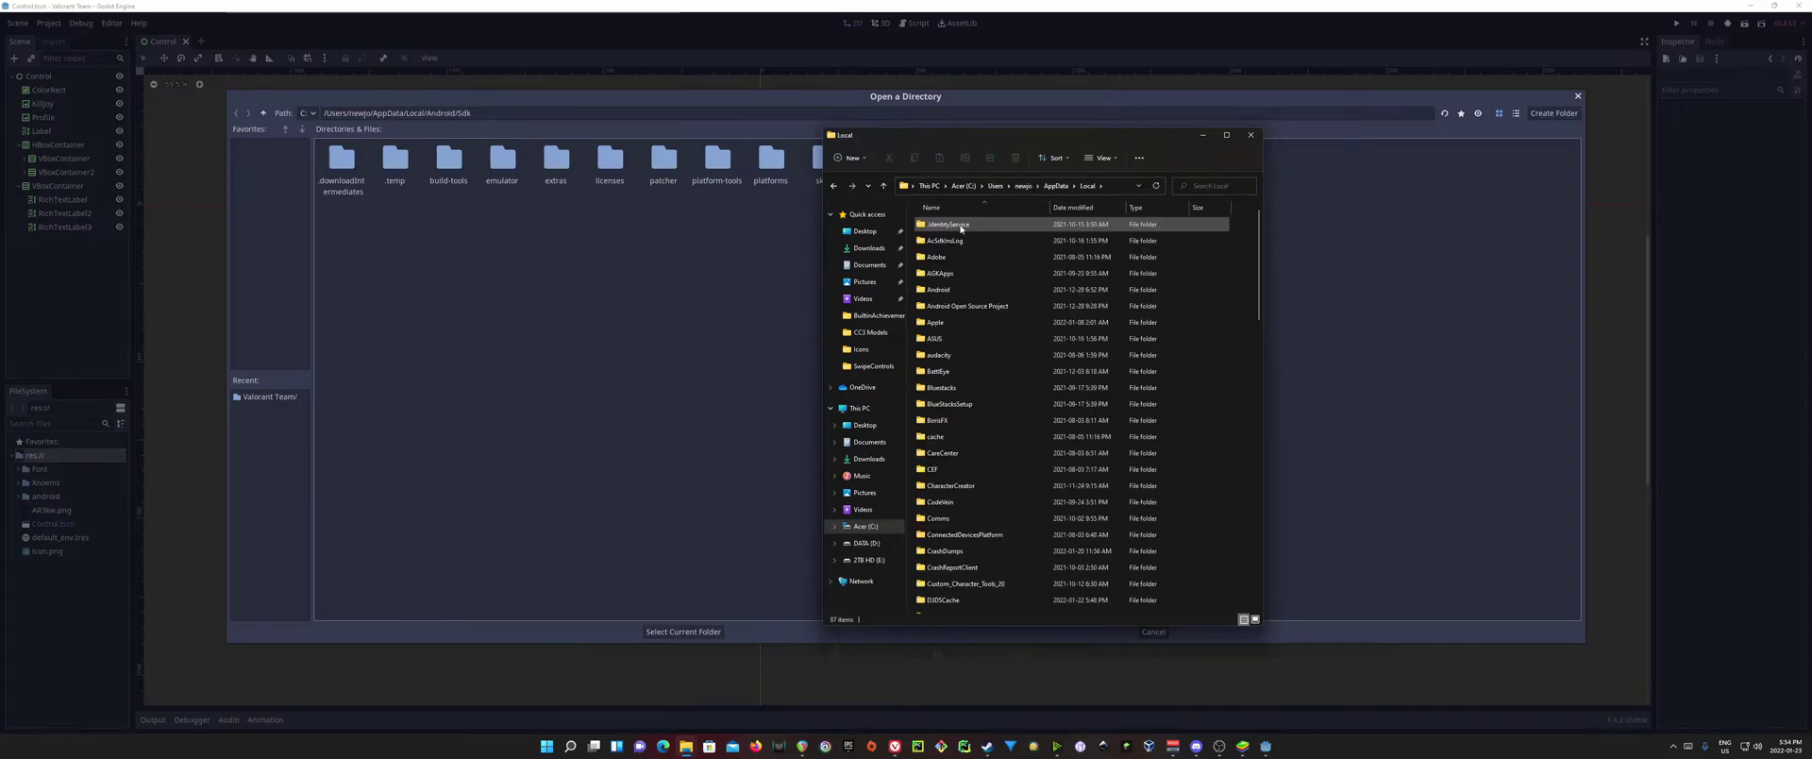
double_click(953, 288)
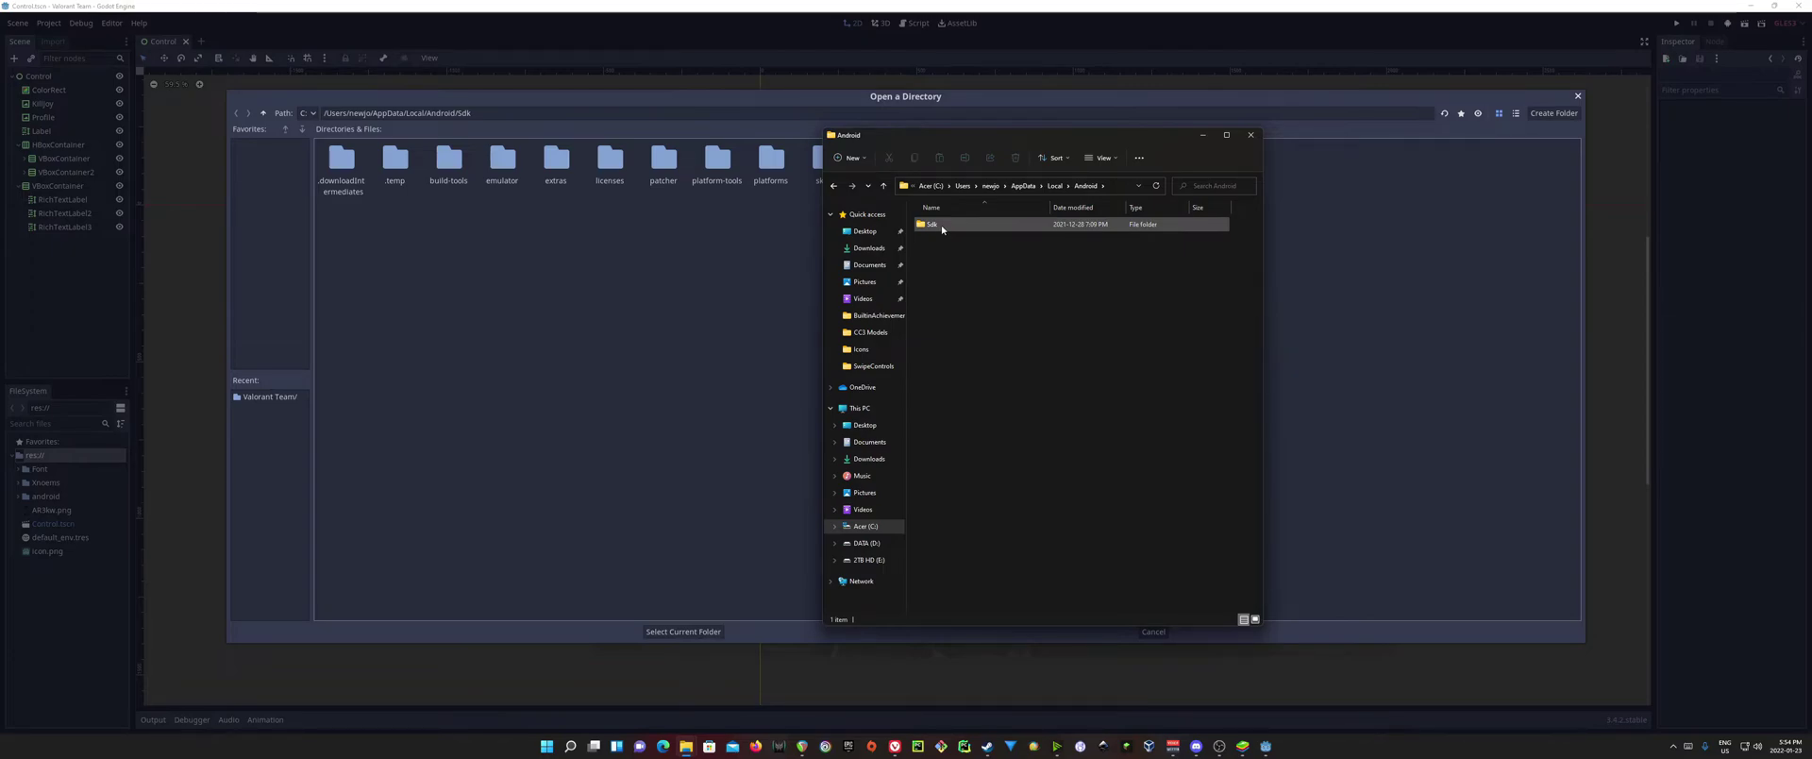
double_click(942, 226)
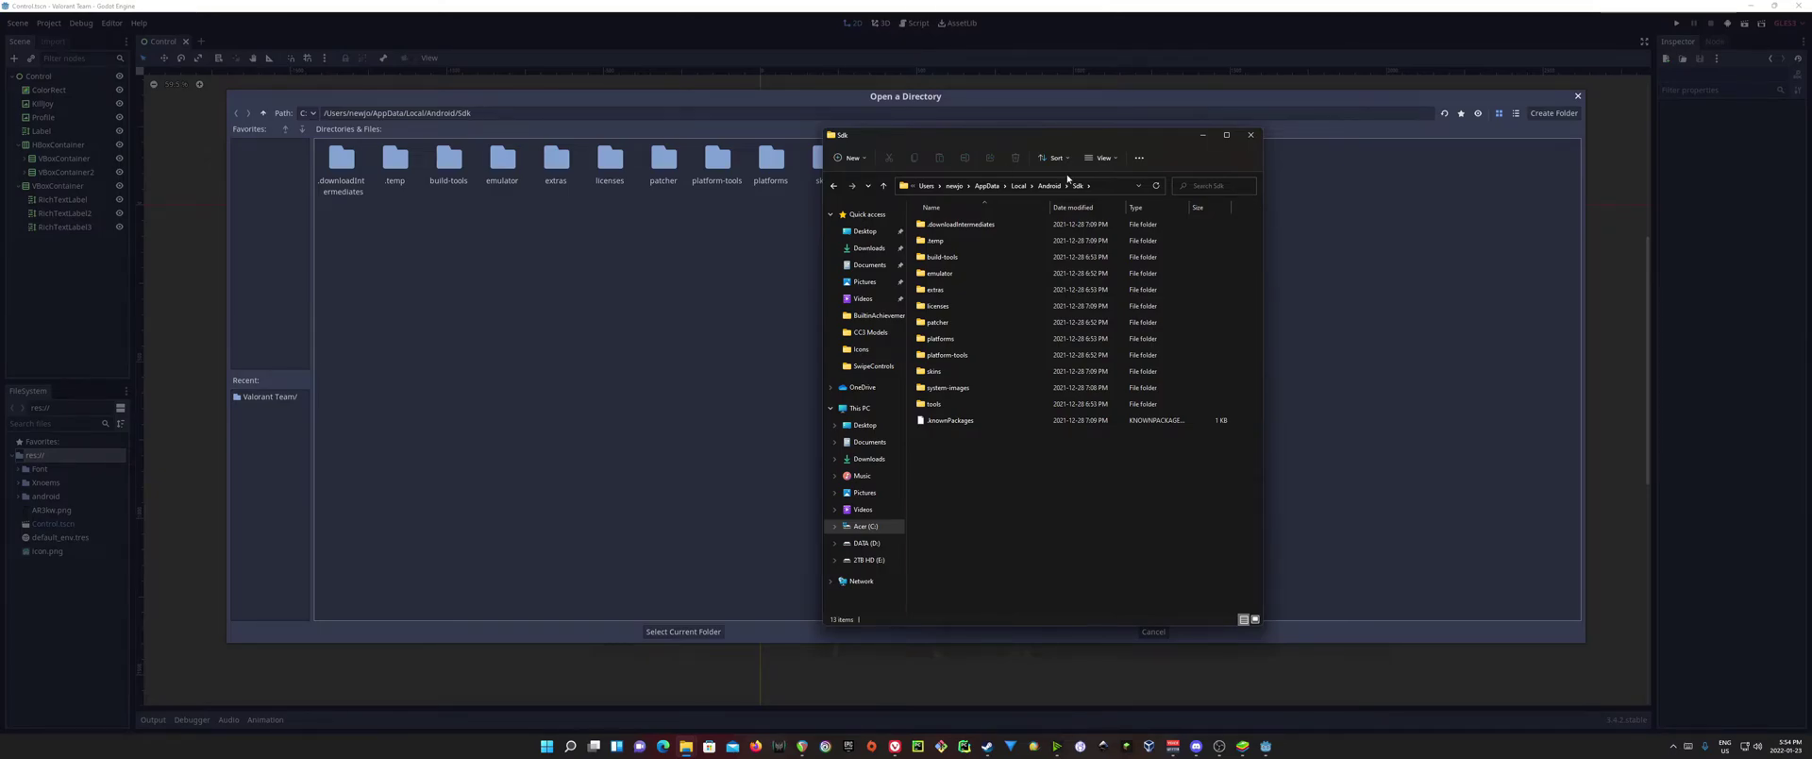
click(1110, 188)
key(ctrl+c)
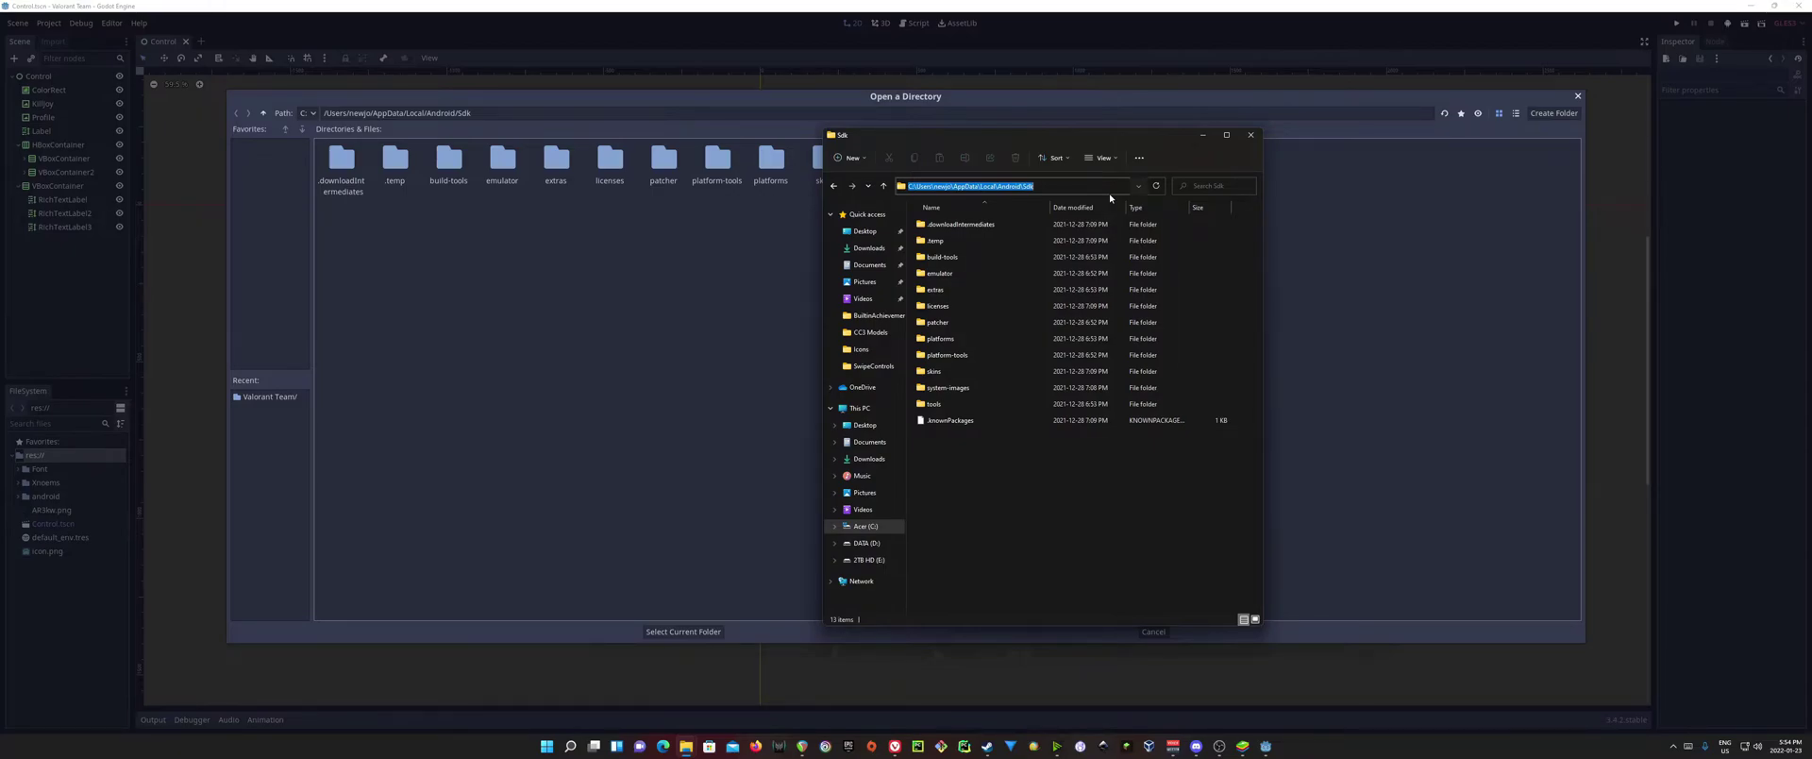
Paste the AppData\Local\Android\Sdk path into Godot's picker and select it as Android Sdk Path
triple_click(722, 114)
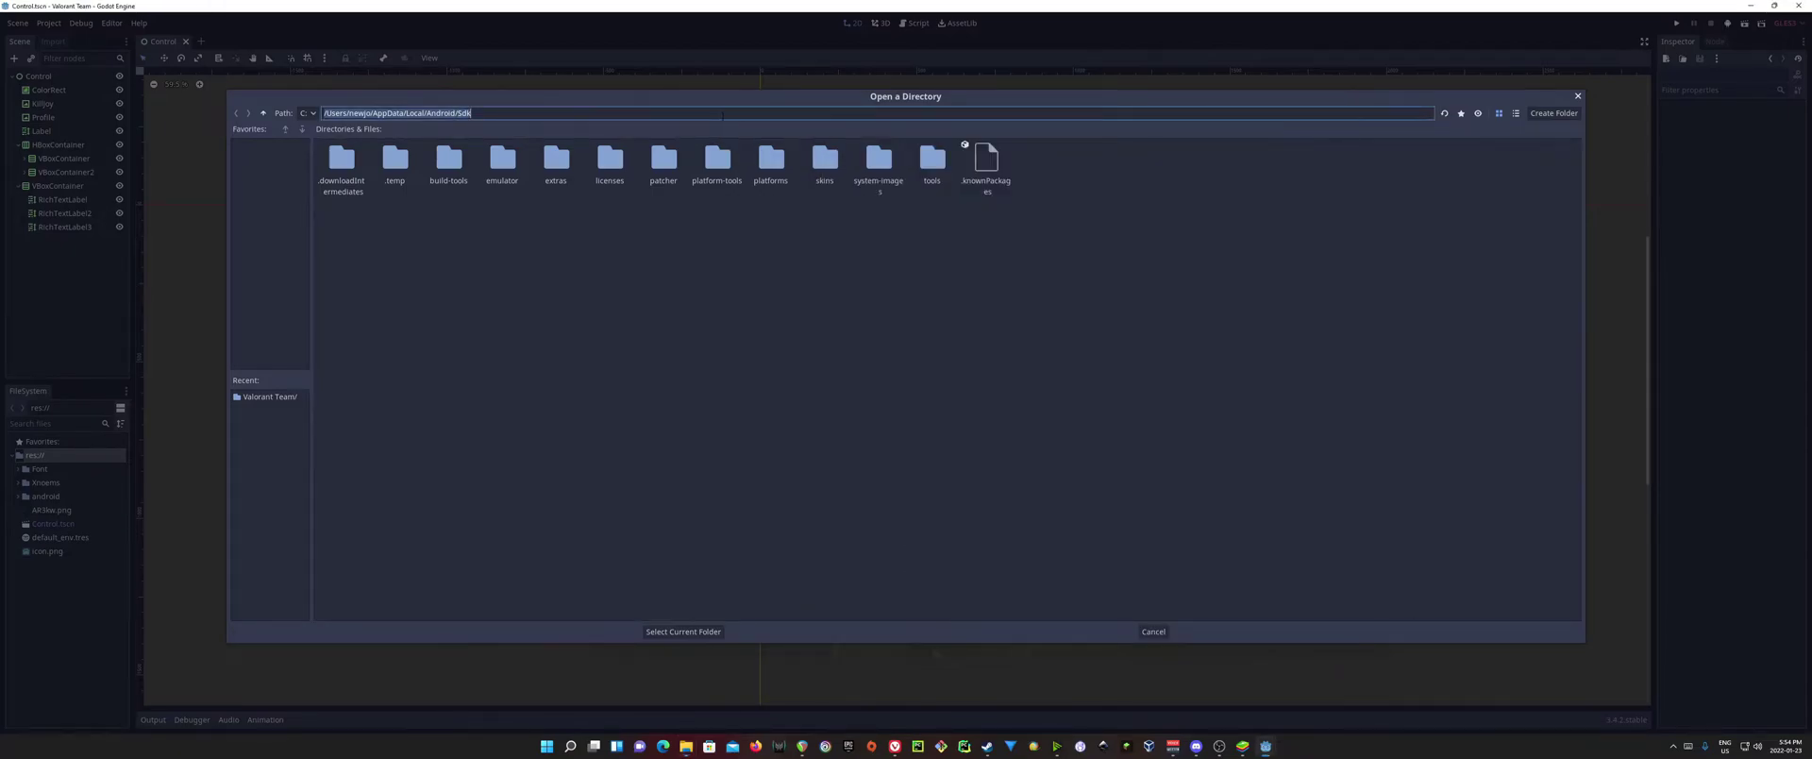
click(263, 113)
click(264, 113)
click(264, 114)
click(264, 113)
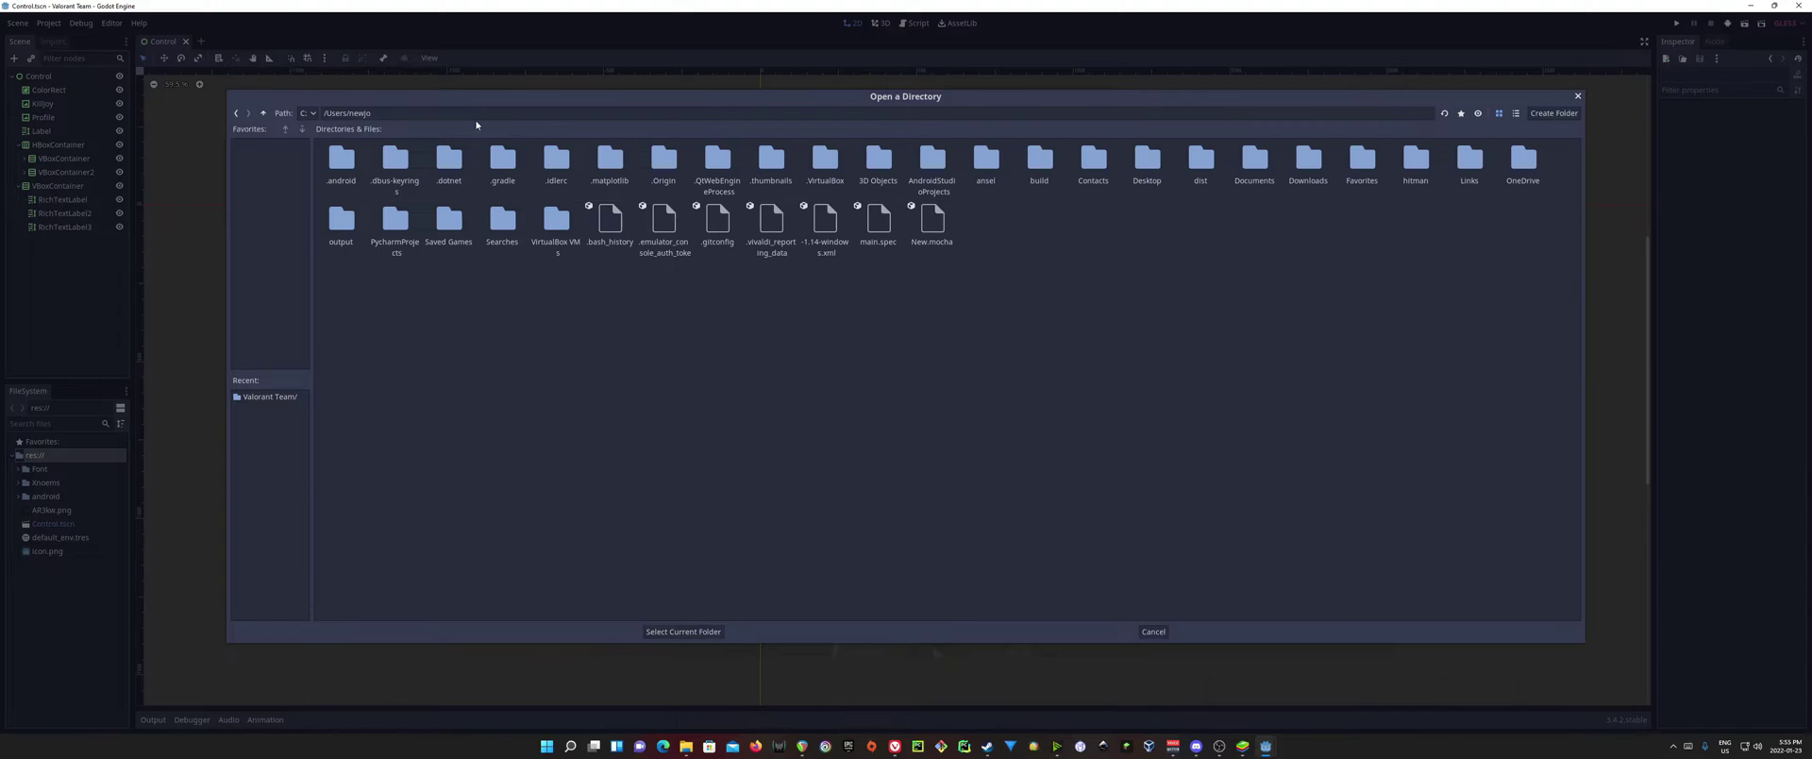
triple_click(478, 115)
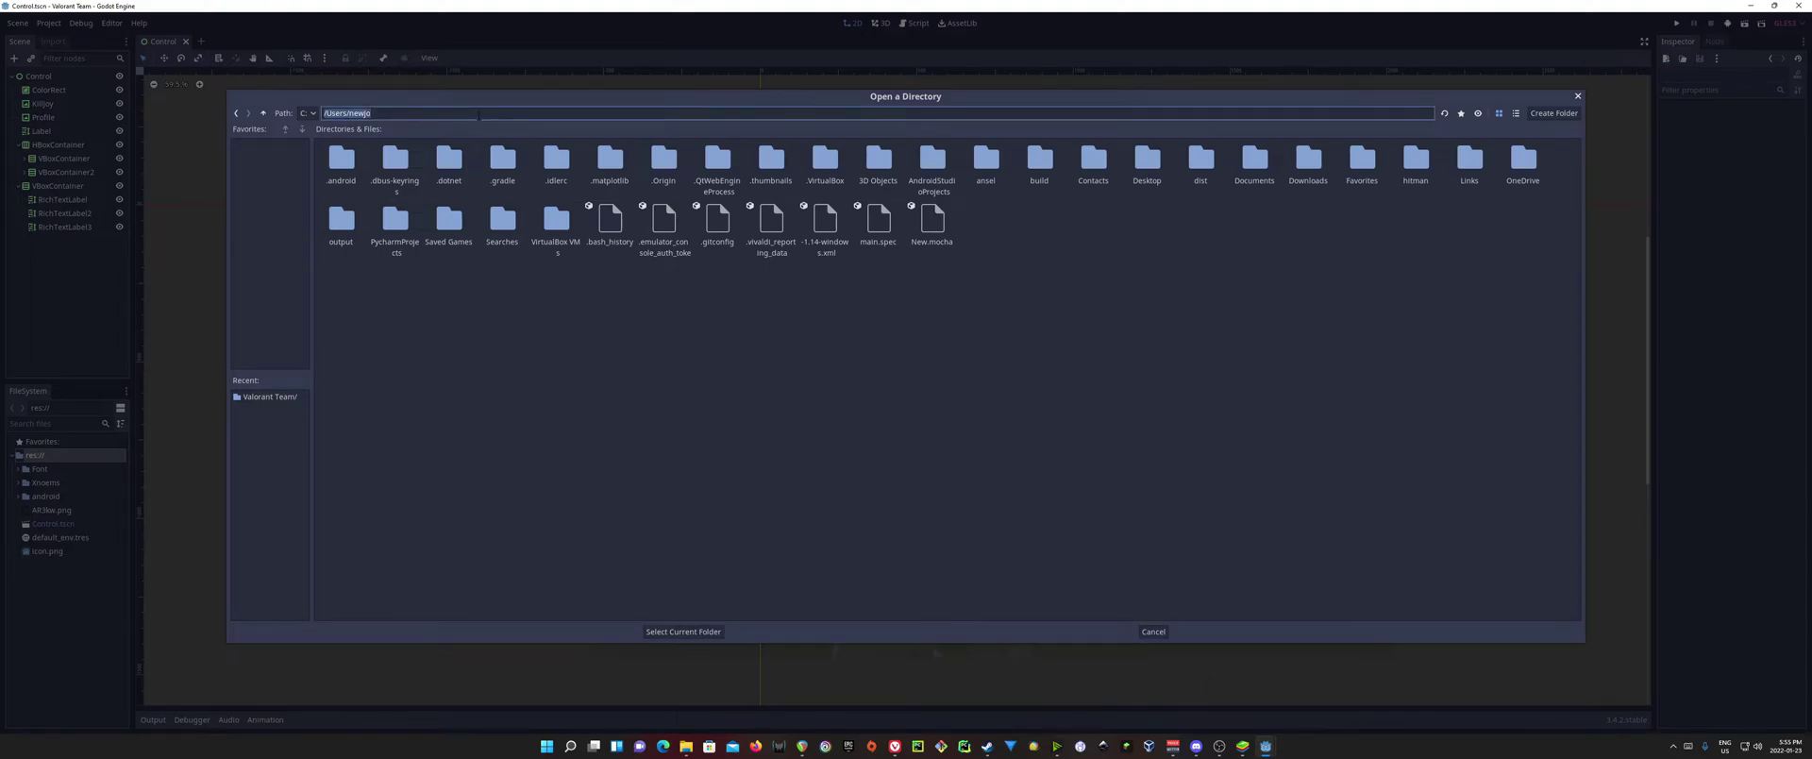
key(ctrl+v)
key(Return)
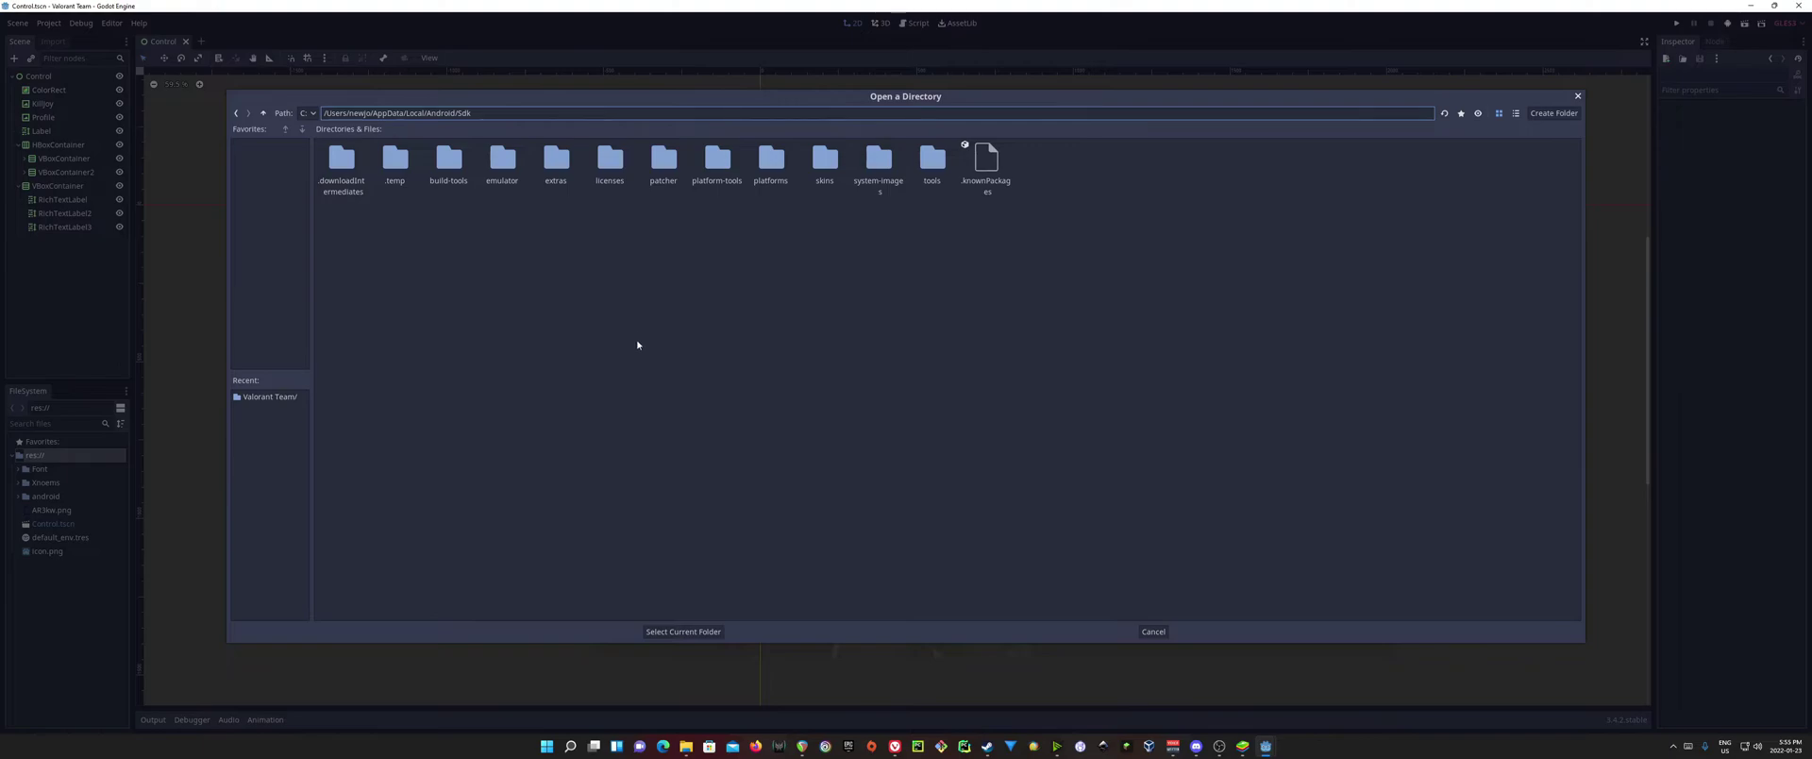
click(690, 370)
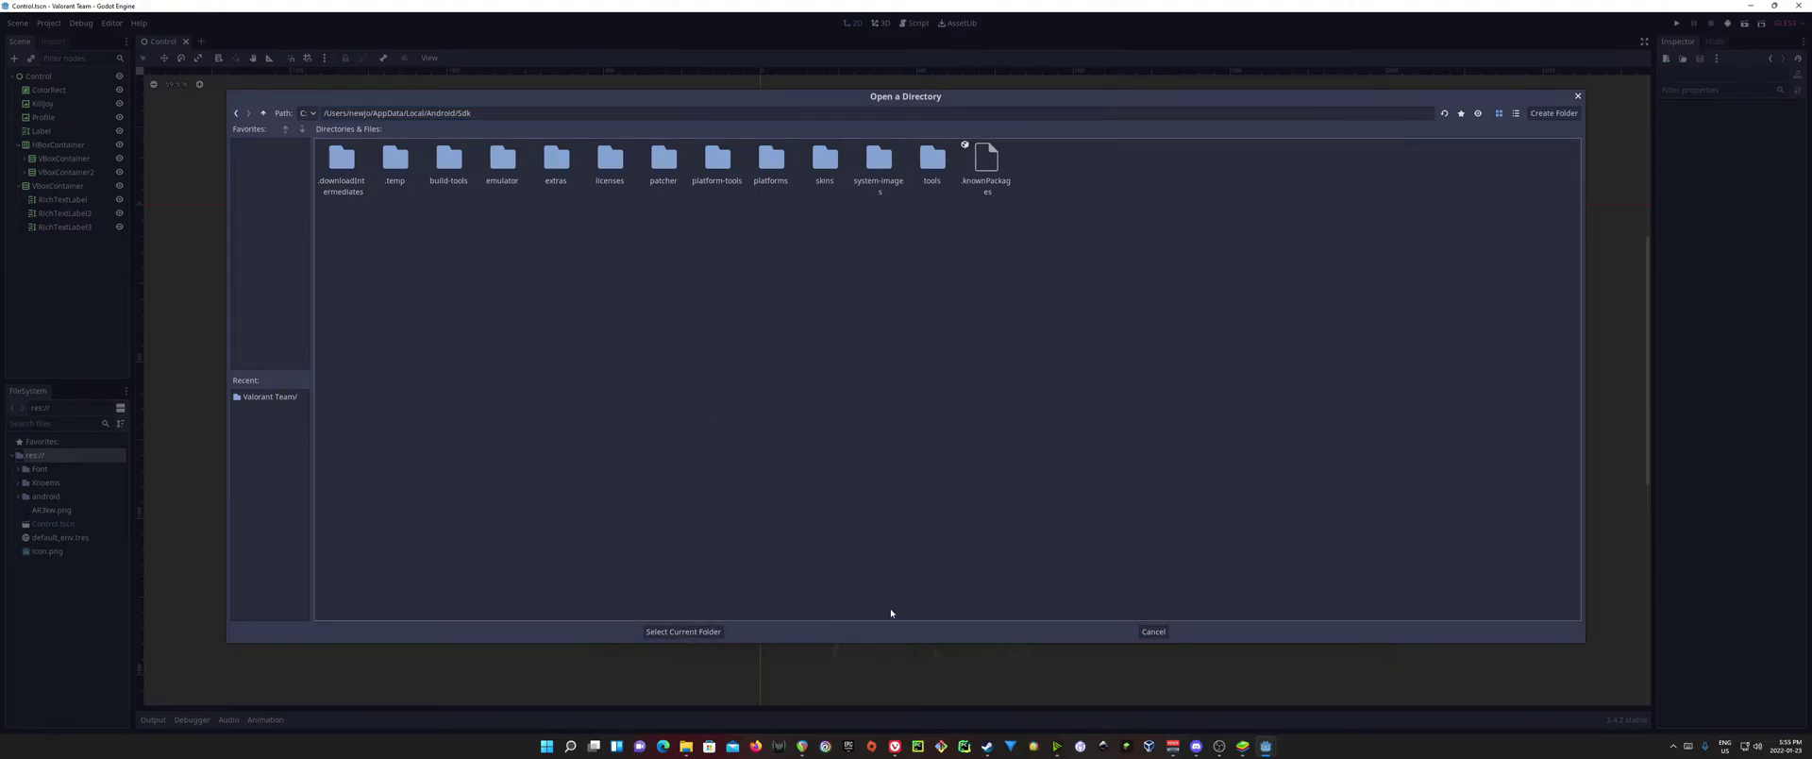
click(697, 632)
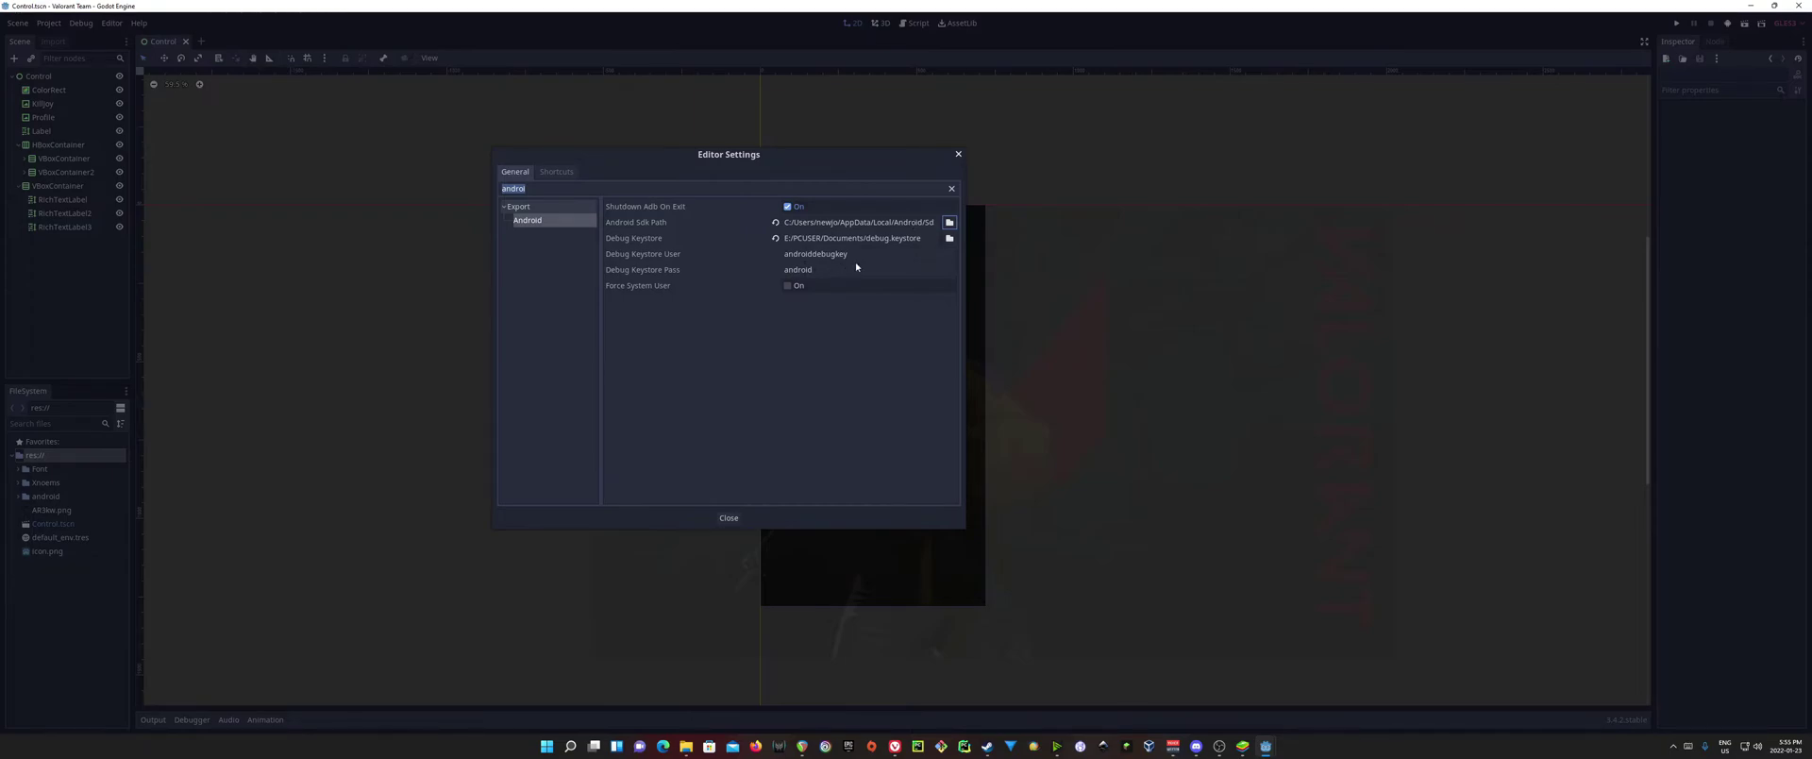
Go to Android\jdk\microsoft_dist_openjdk_1.8.0.25\bin in Program Files and locate keytool.exe
key(alt+Tab)
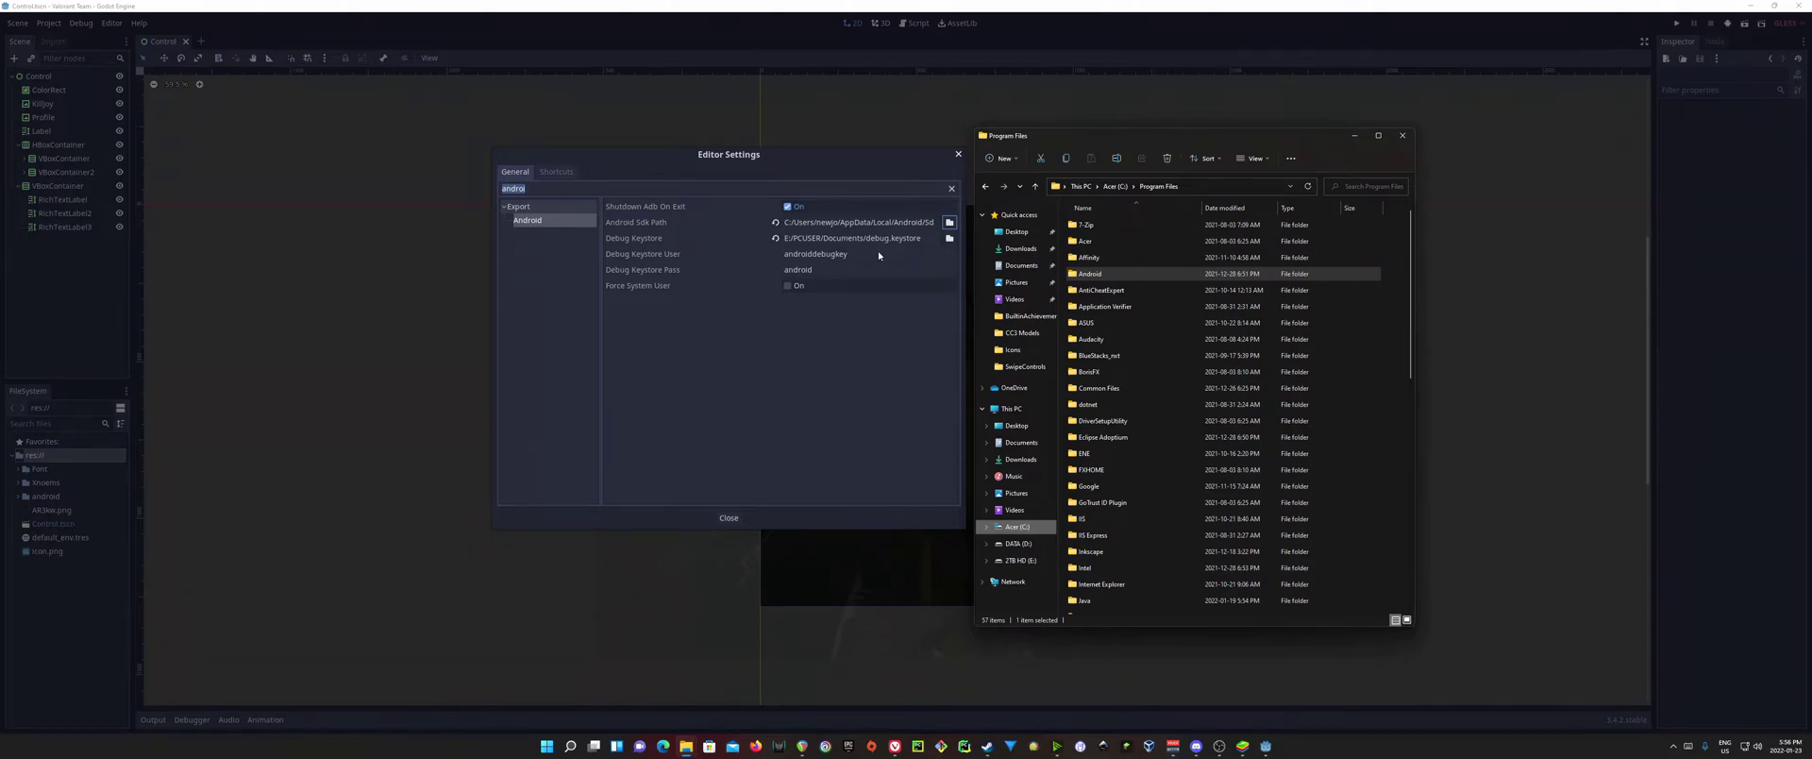
mouse_move(1129, 143)
mouse_down()
mouse_move(1097, 134)
mouse_move(1113, 139)
mouse_up()
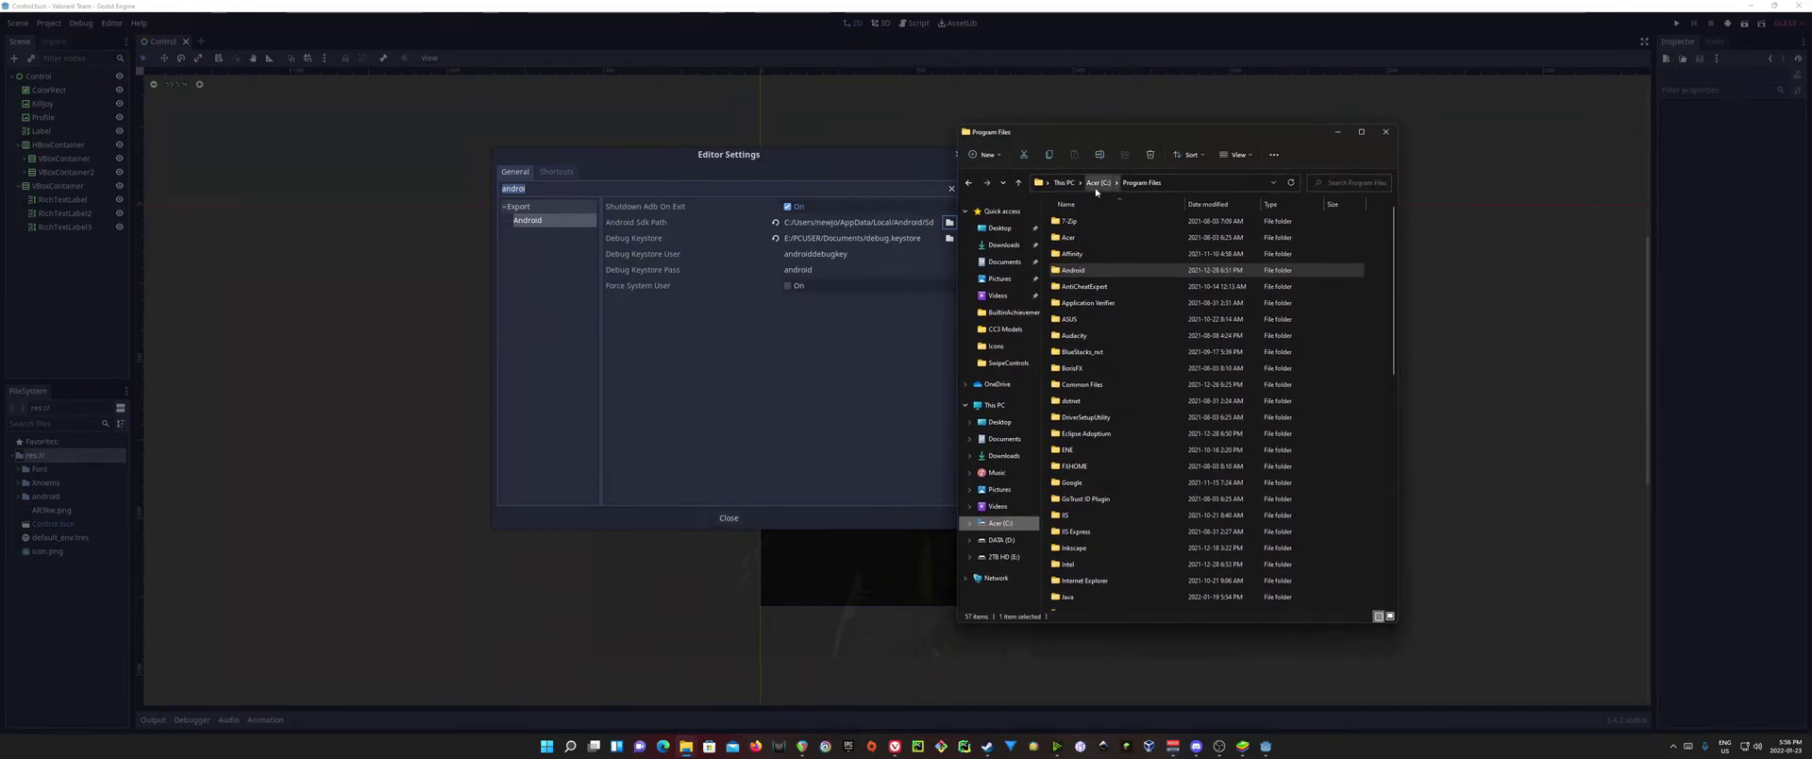
double_click(1076, 272)
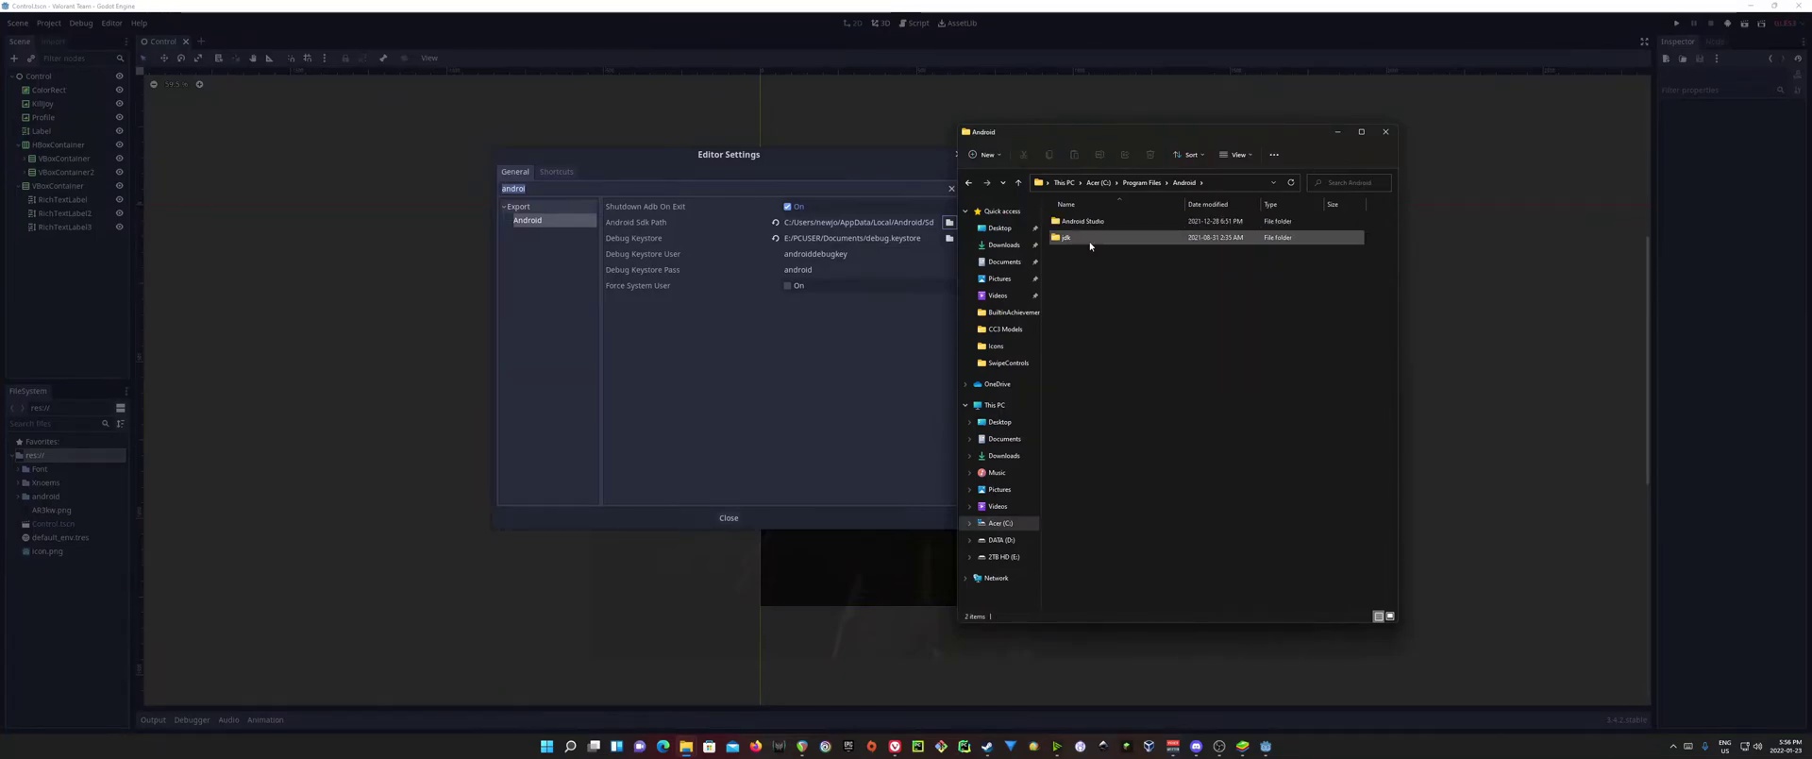
double_click(1071, 237)
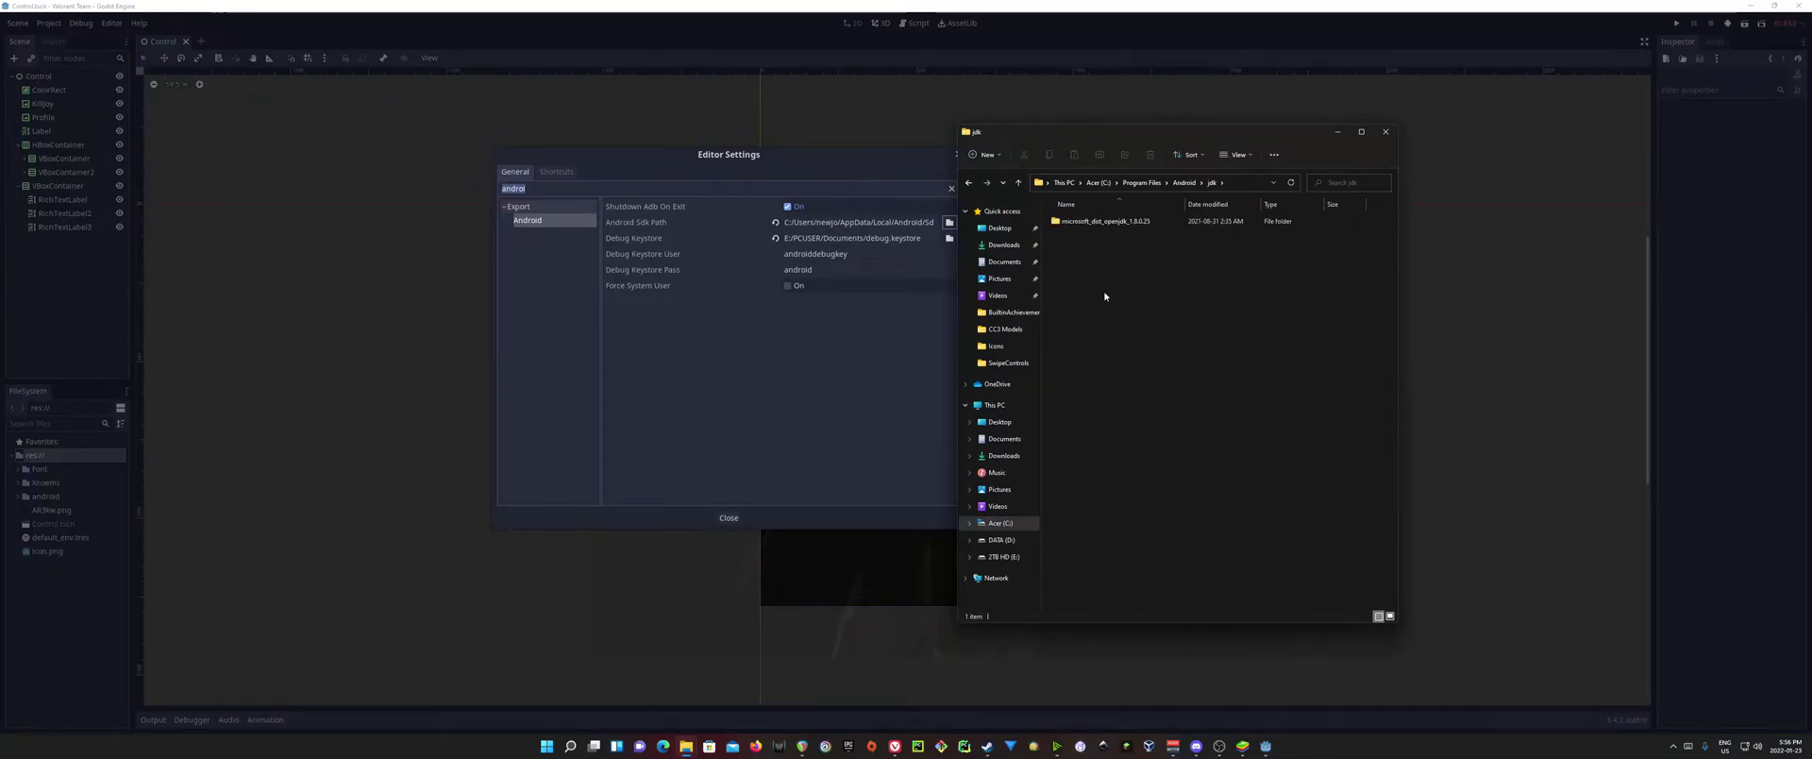
double_click(1109, 222)
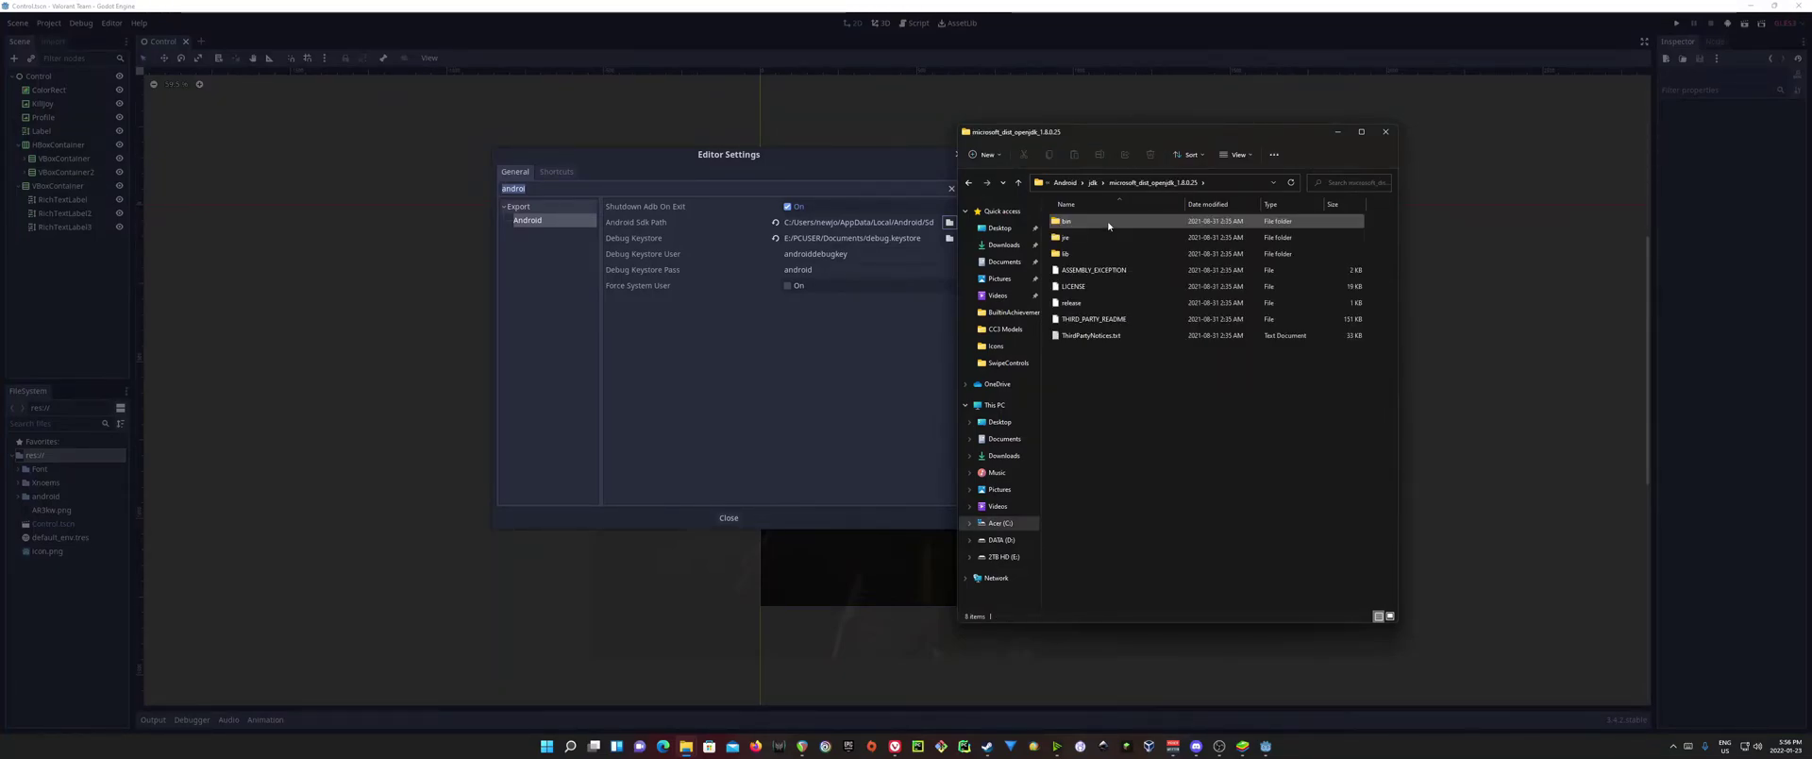
double_click(1109, 222)
scroll(1109, 415, down, 5)
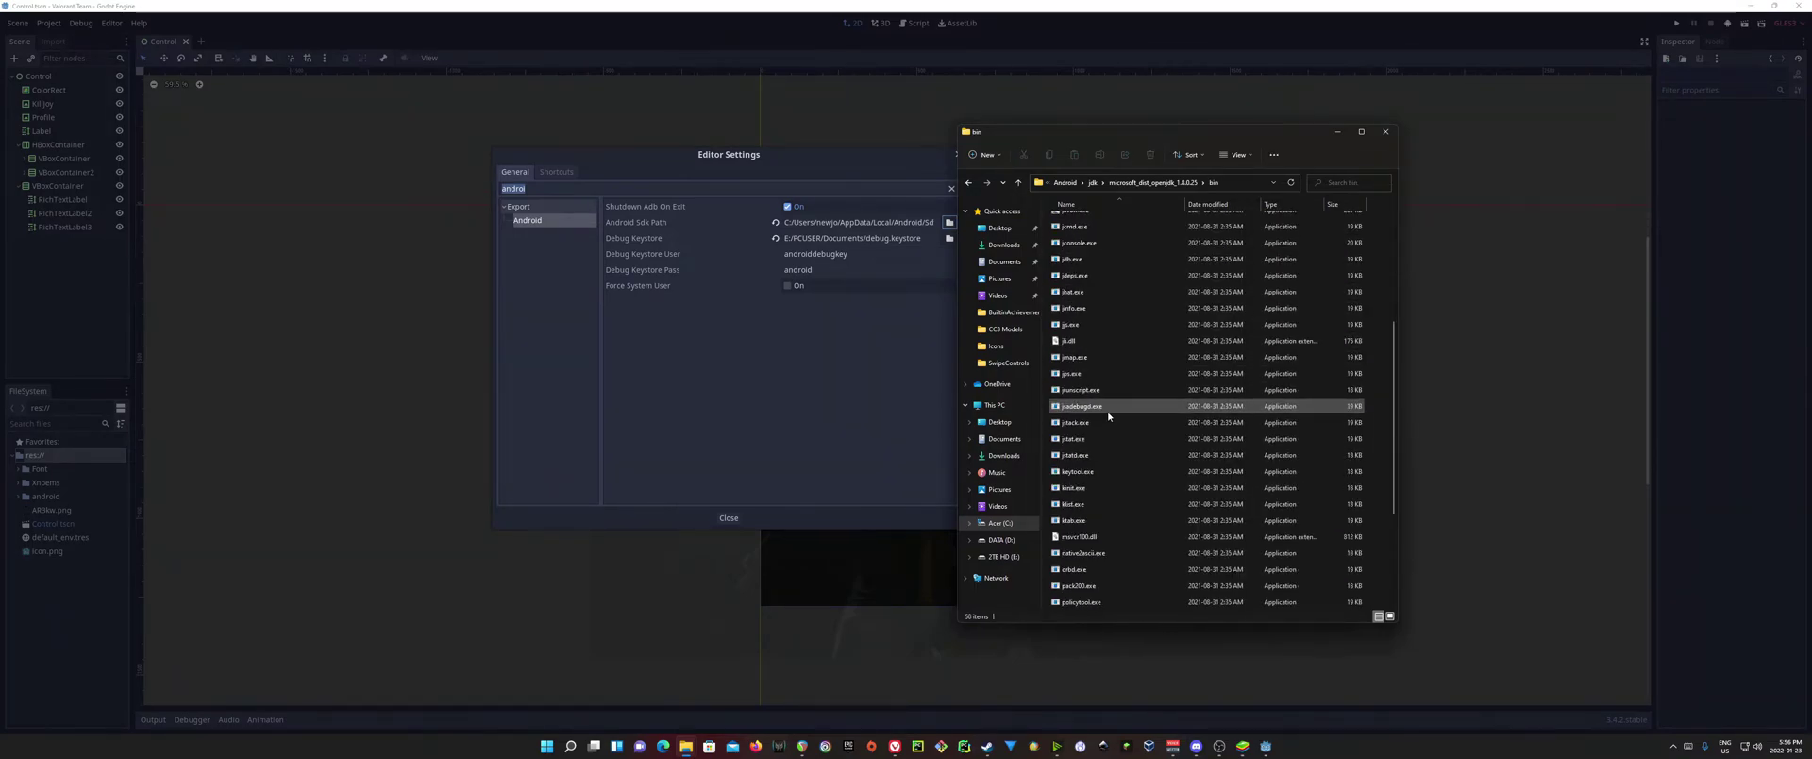
click(1108, 413)
scroll(1100, 410, down, 4)
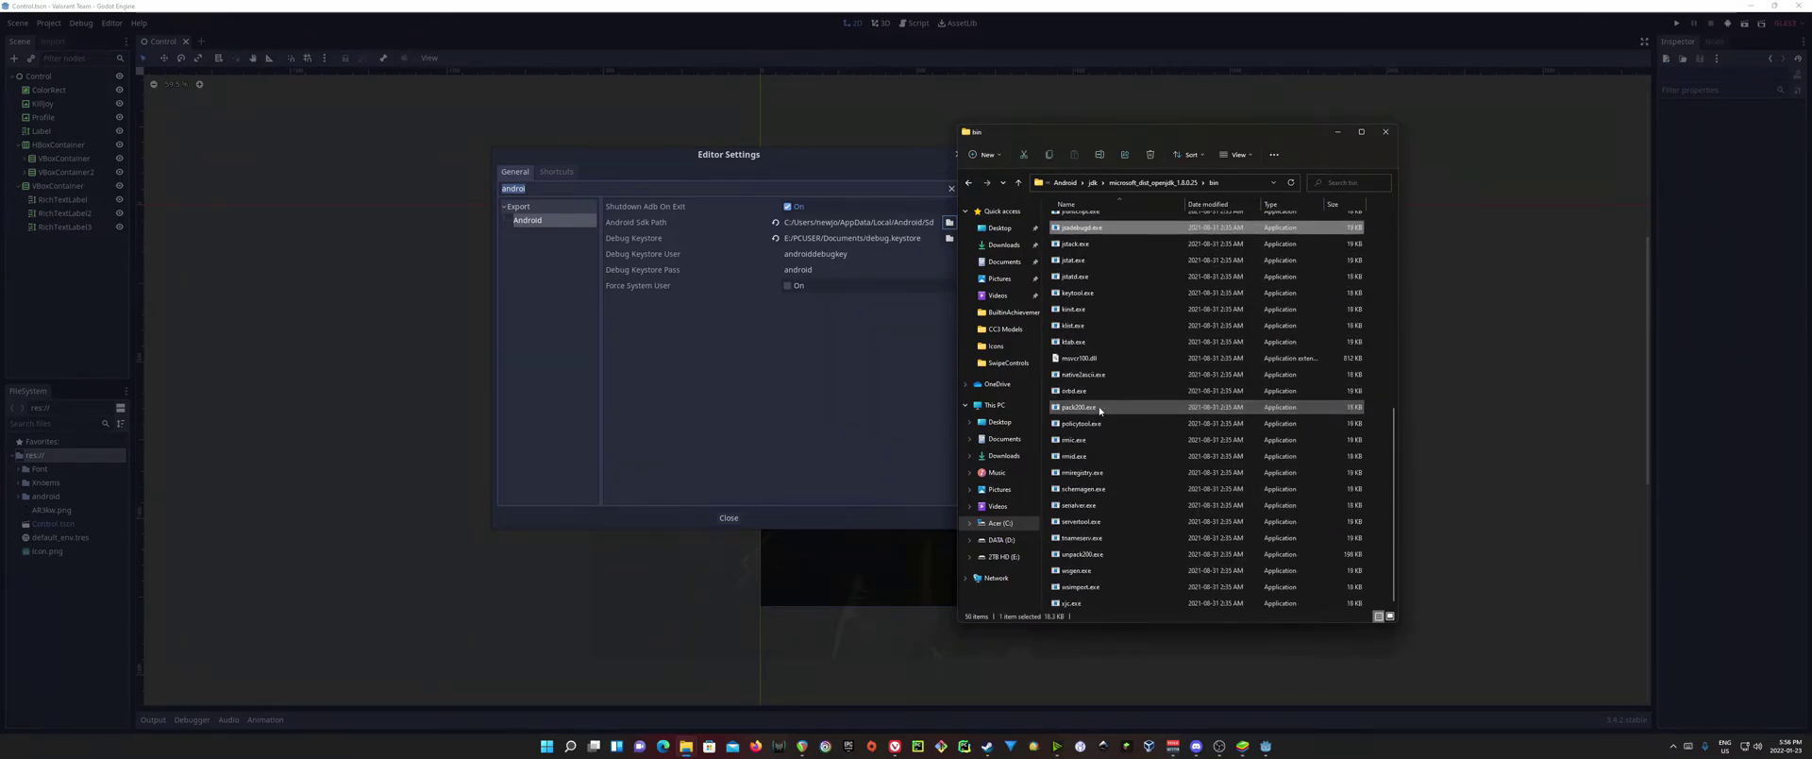
click(1128, 292)
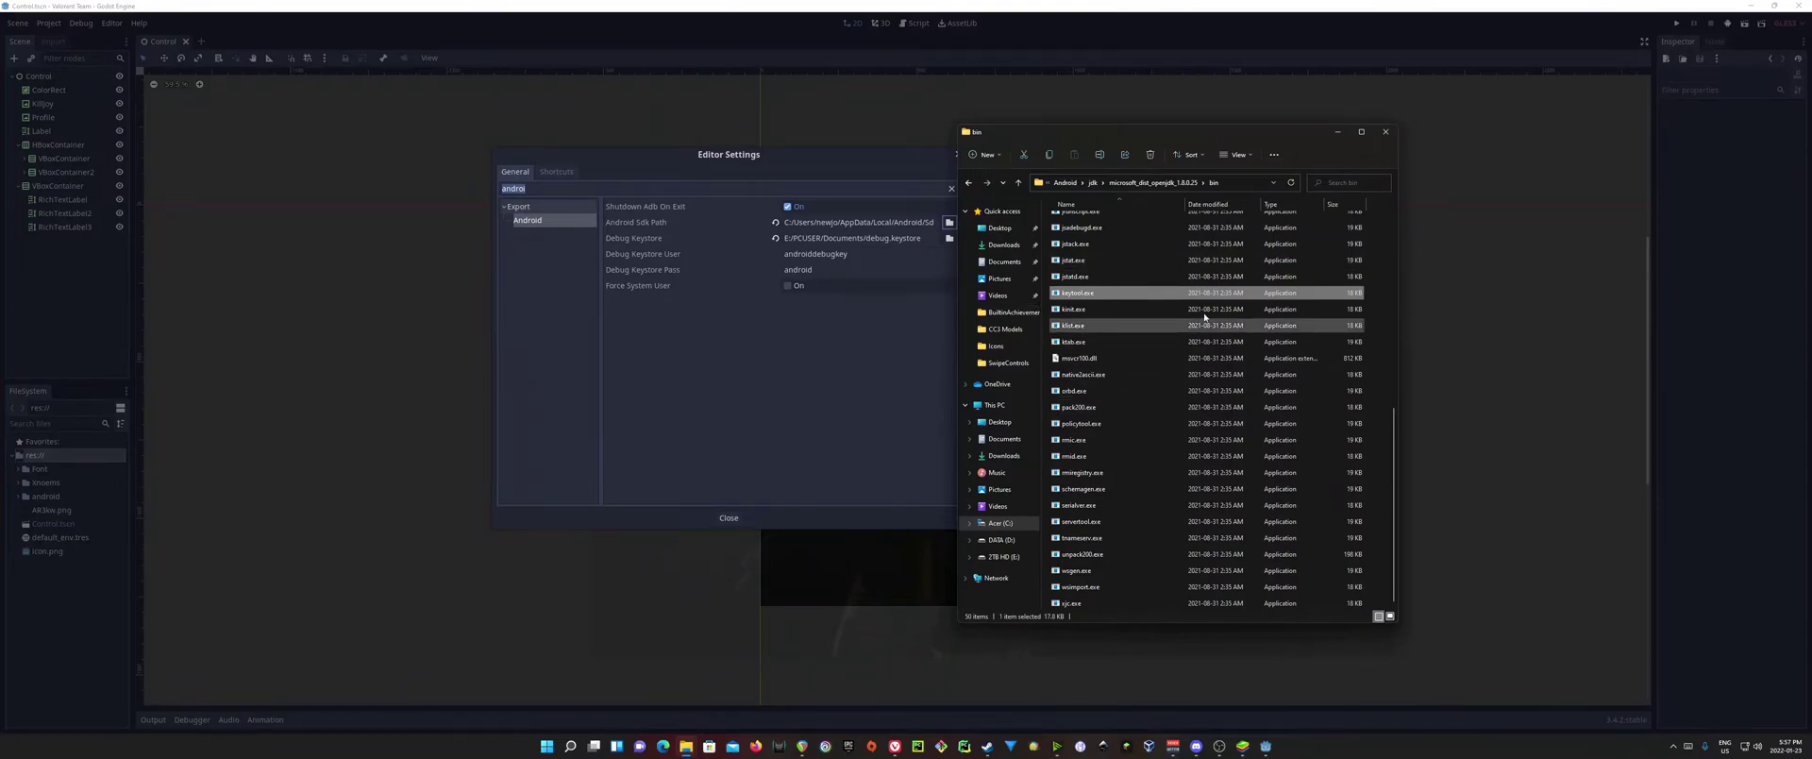
Replace the bin folder's address bar path with cmd
right_click(1154, 311)
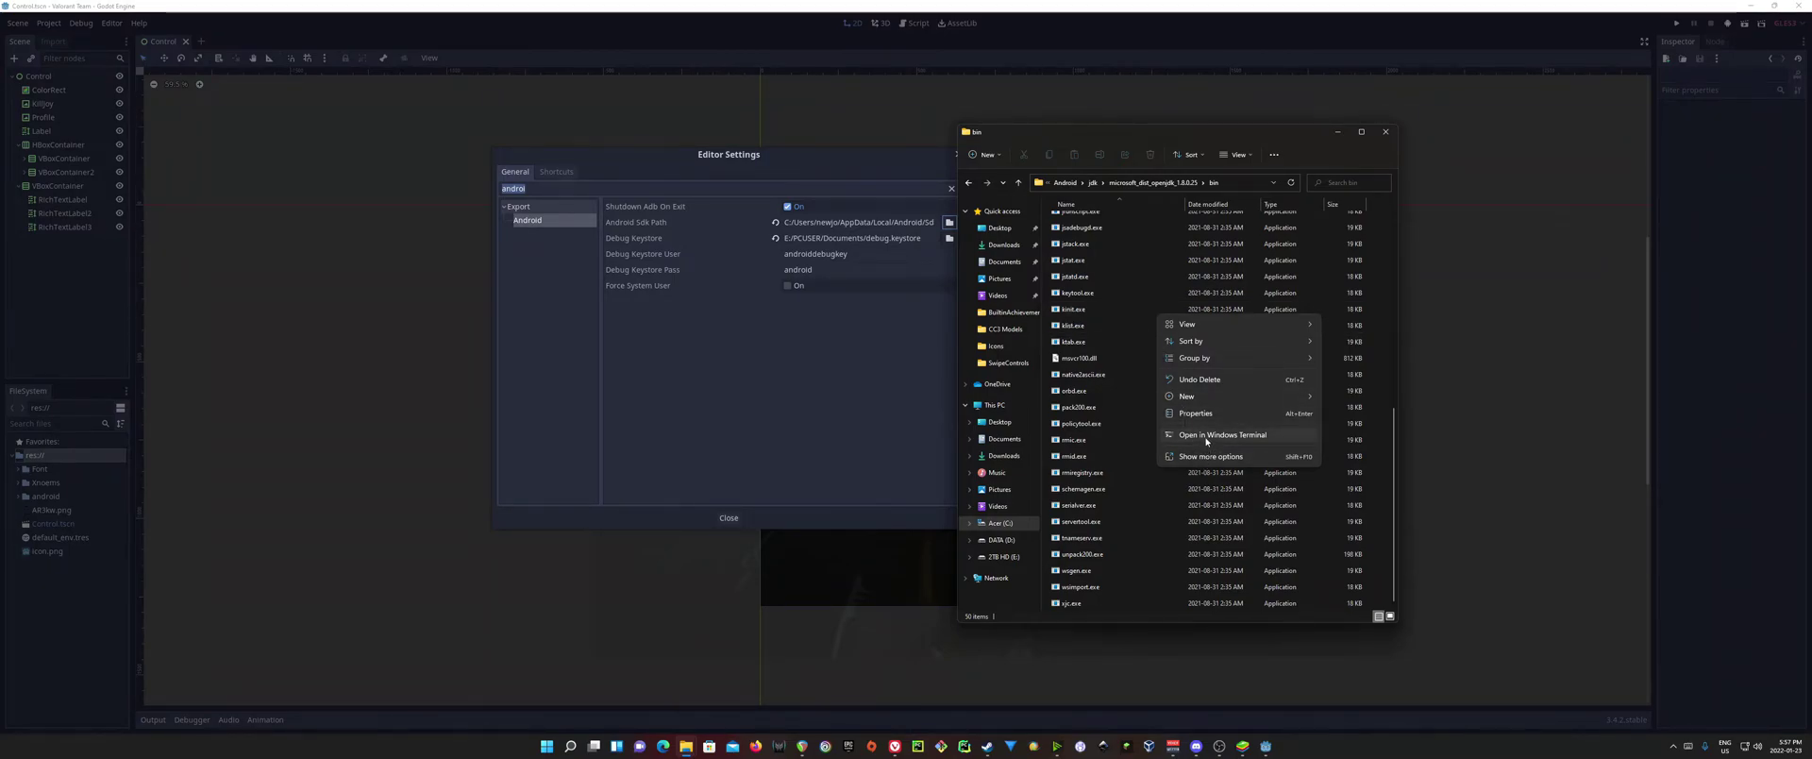
click(1232, 183)
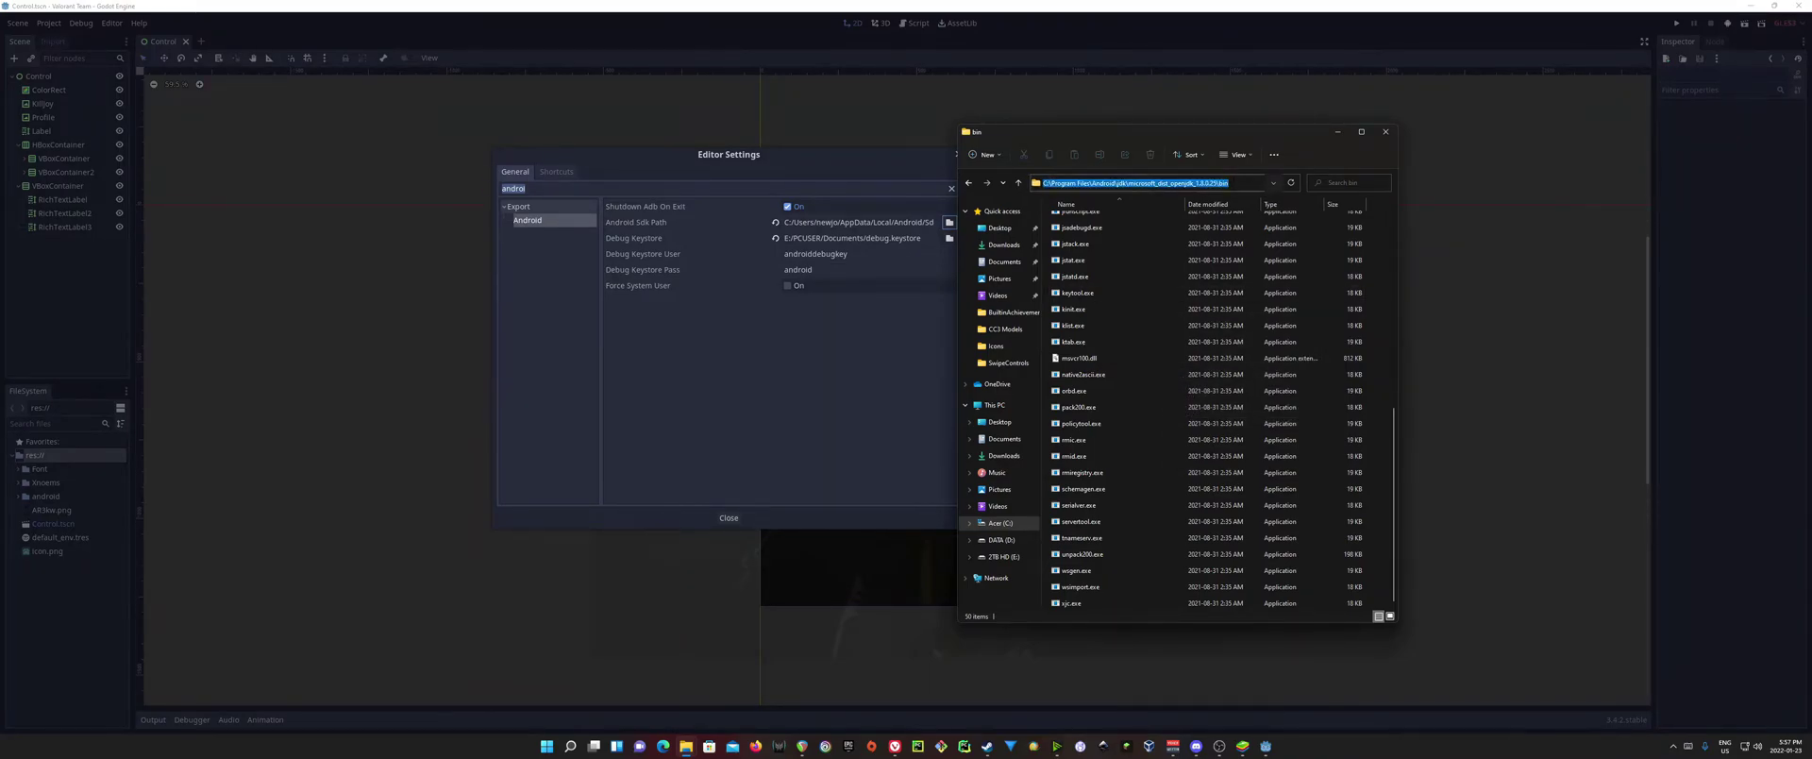
text(cmd)
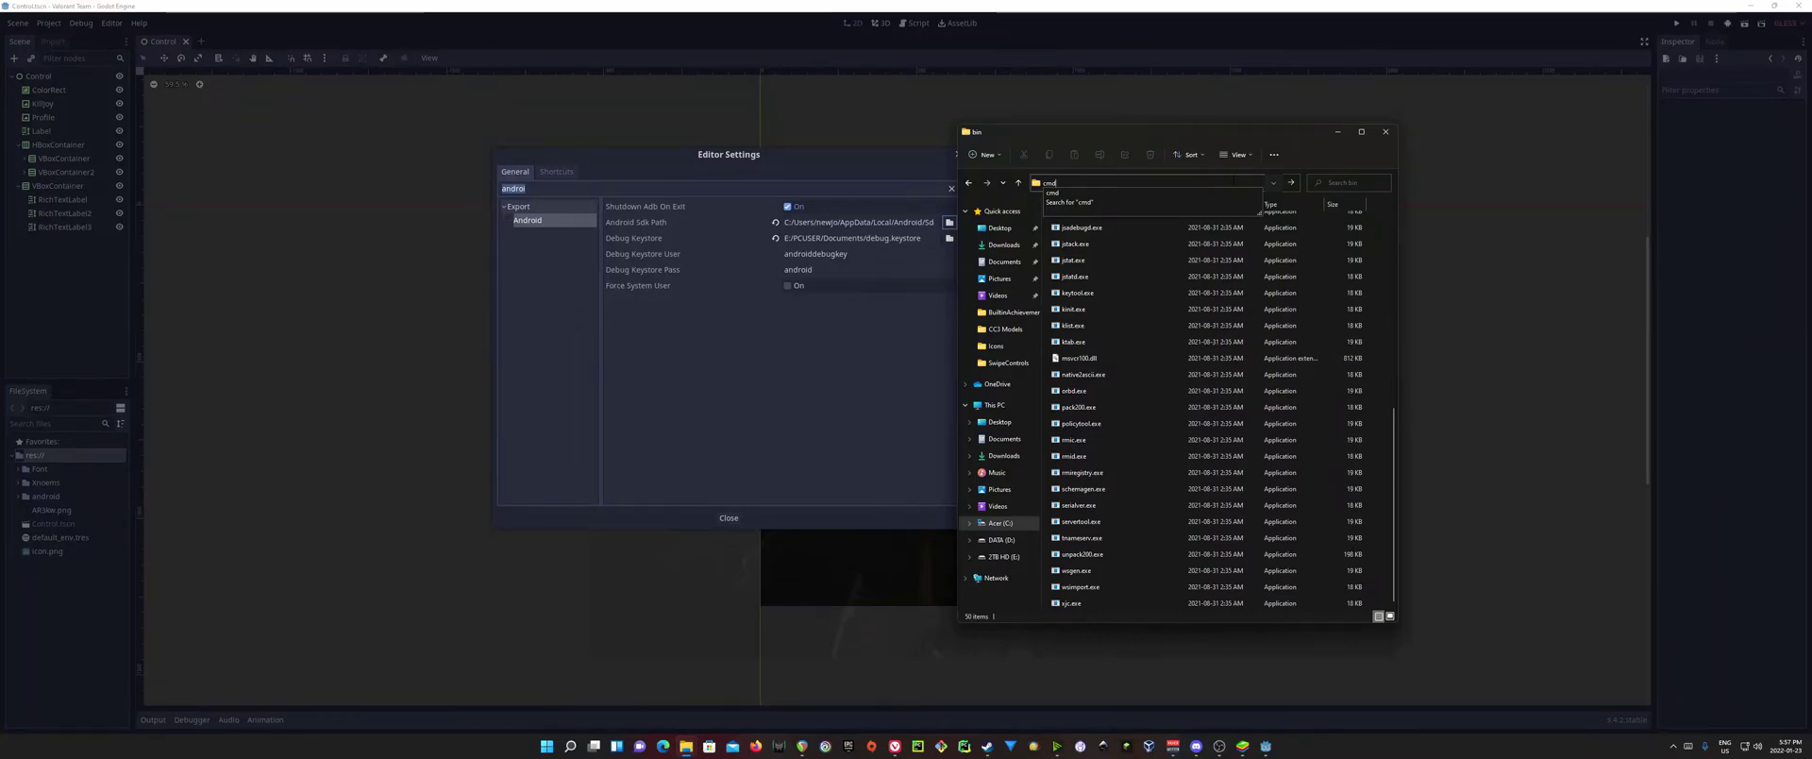
Open a Command Prompt in the JDK bin folder and paste the keytool -genkey command for debug.keystore
key(Return)
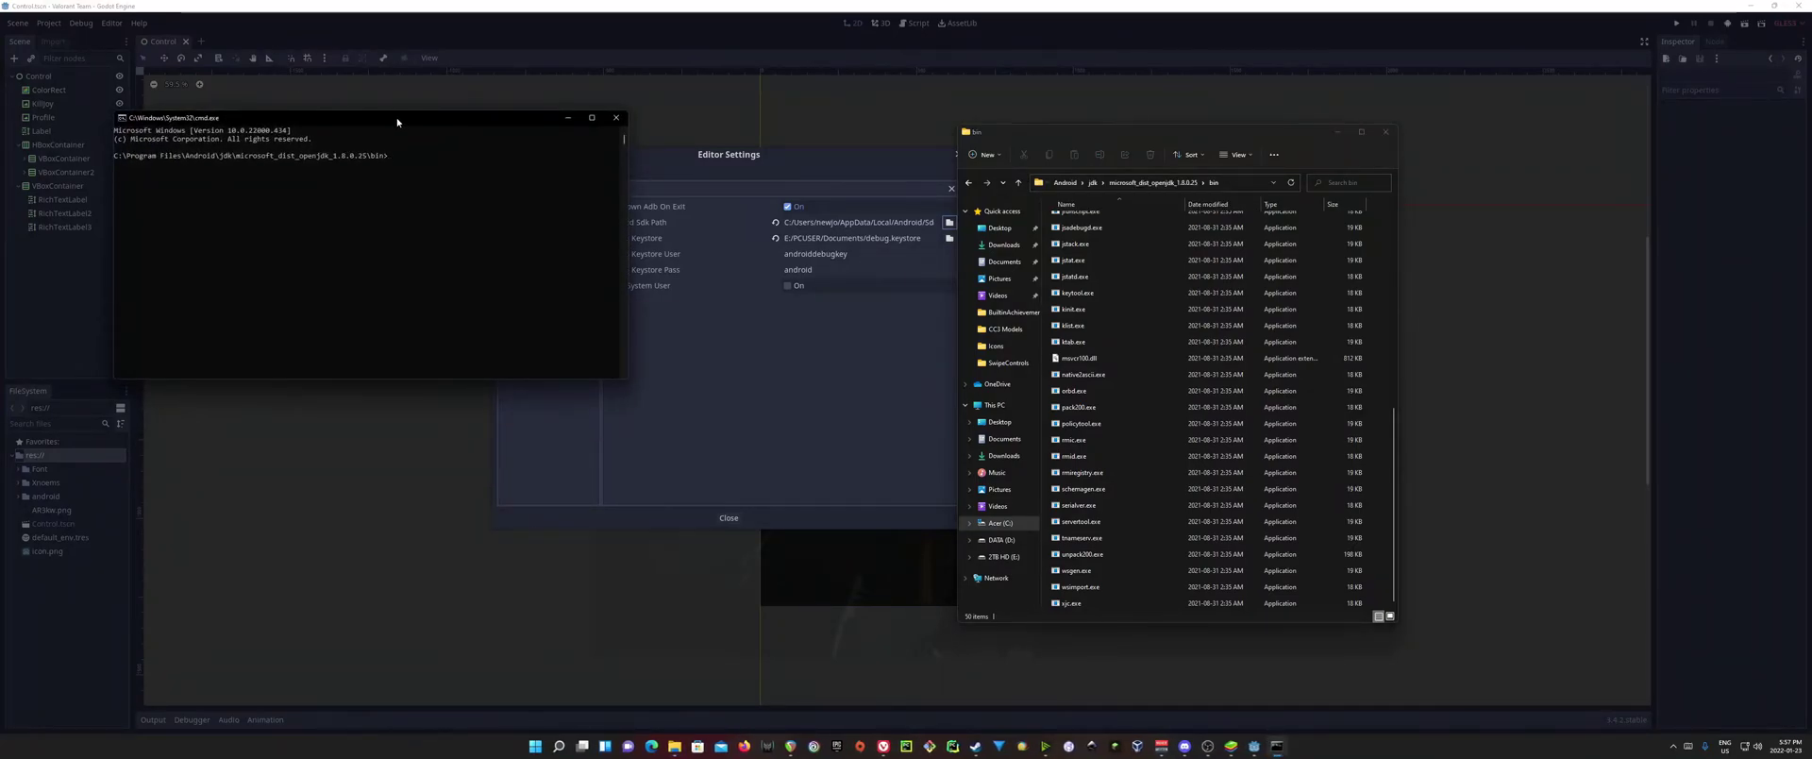
drag(396, 122, 493, 253)
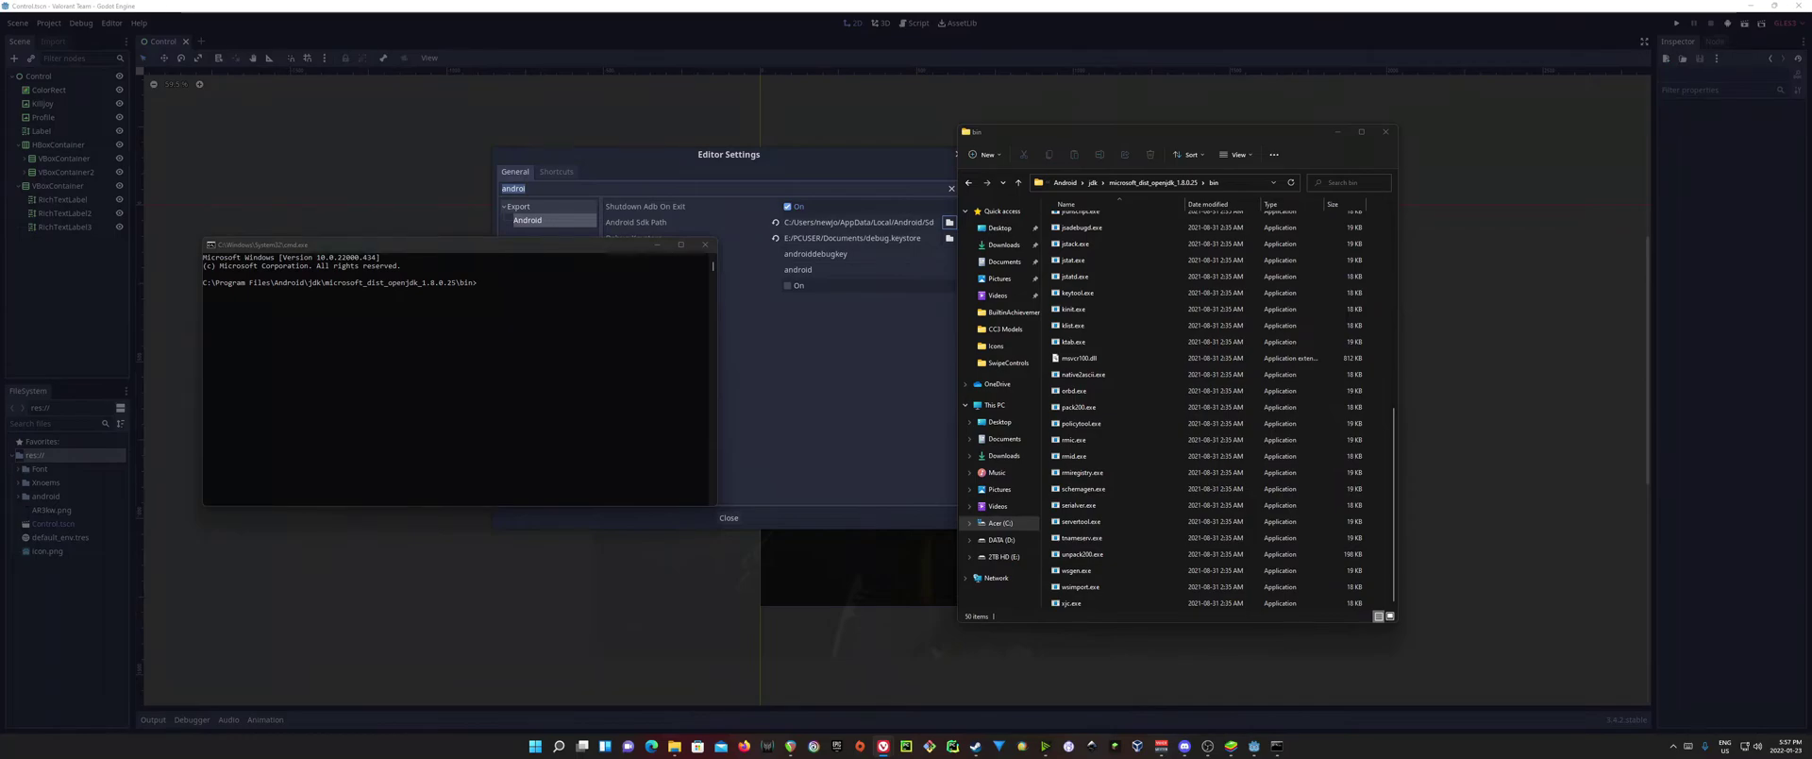
click(482, 323)
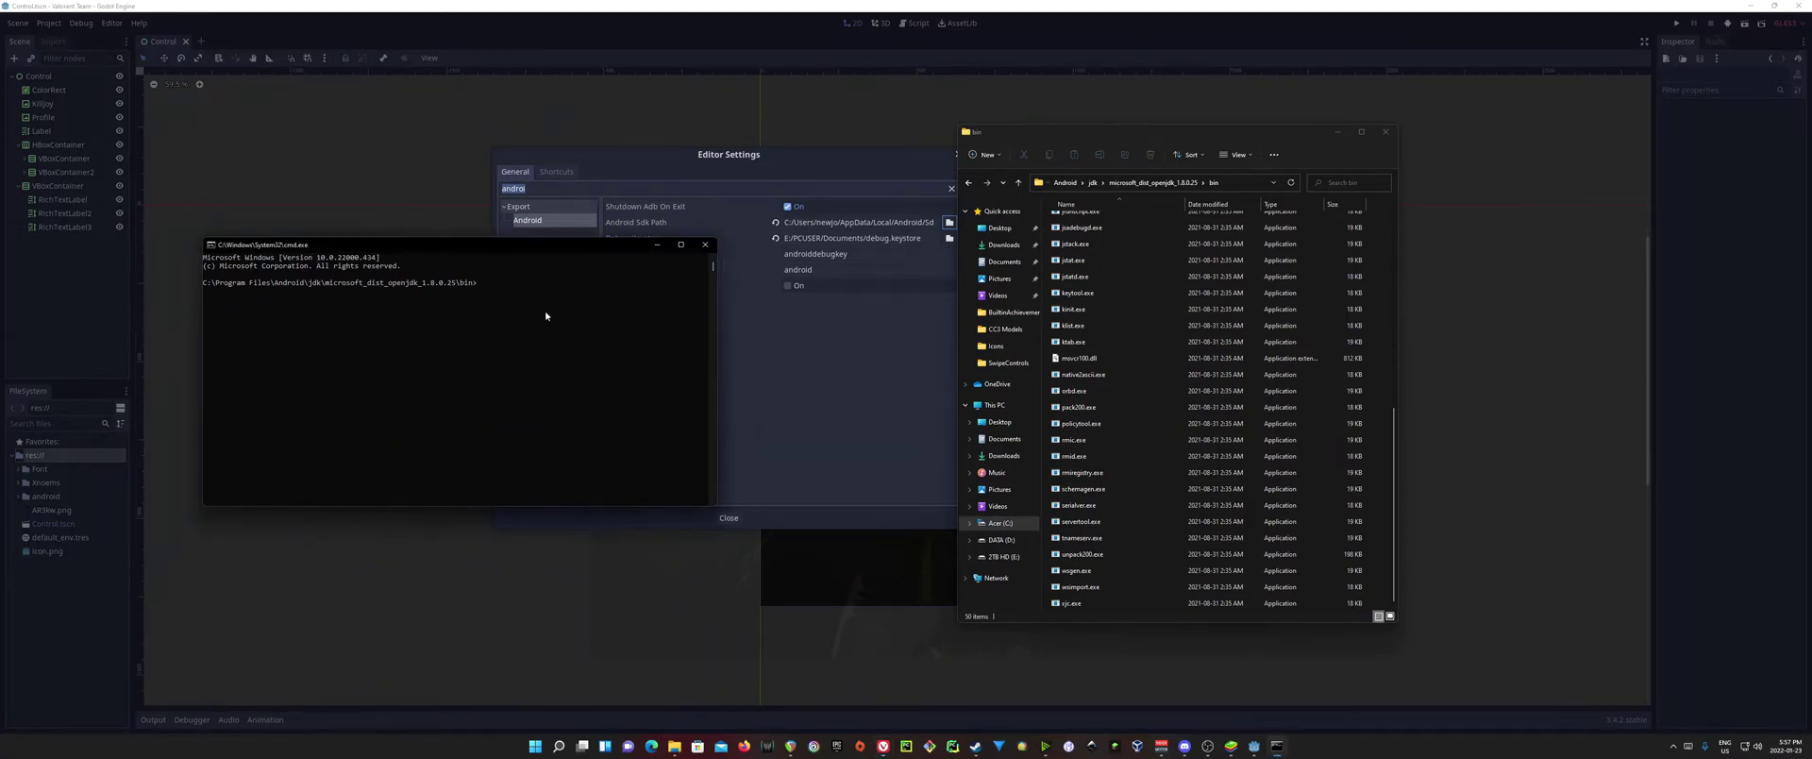
text(keytool -genkey -v -keystore debug.keystore -storepass android -alias androiddebugkey -keypass android -keyalg RSA -keysize 2048 -validity 10000)
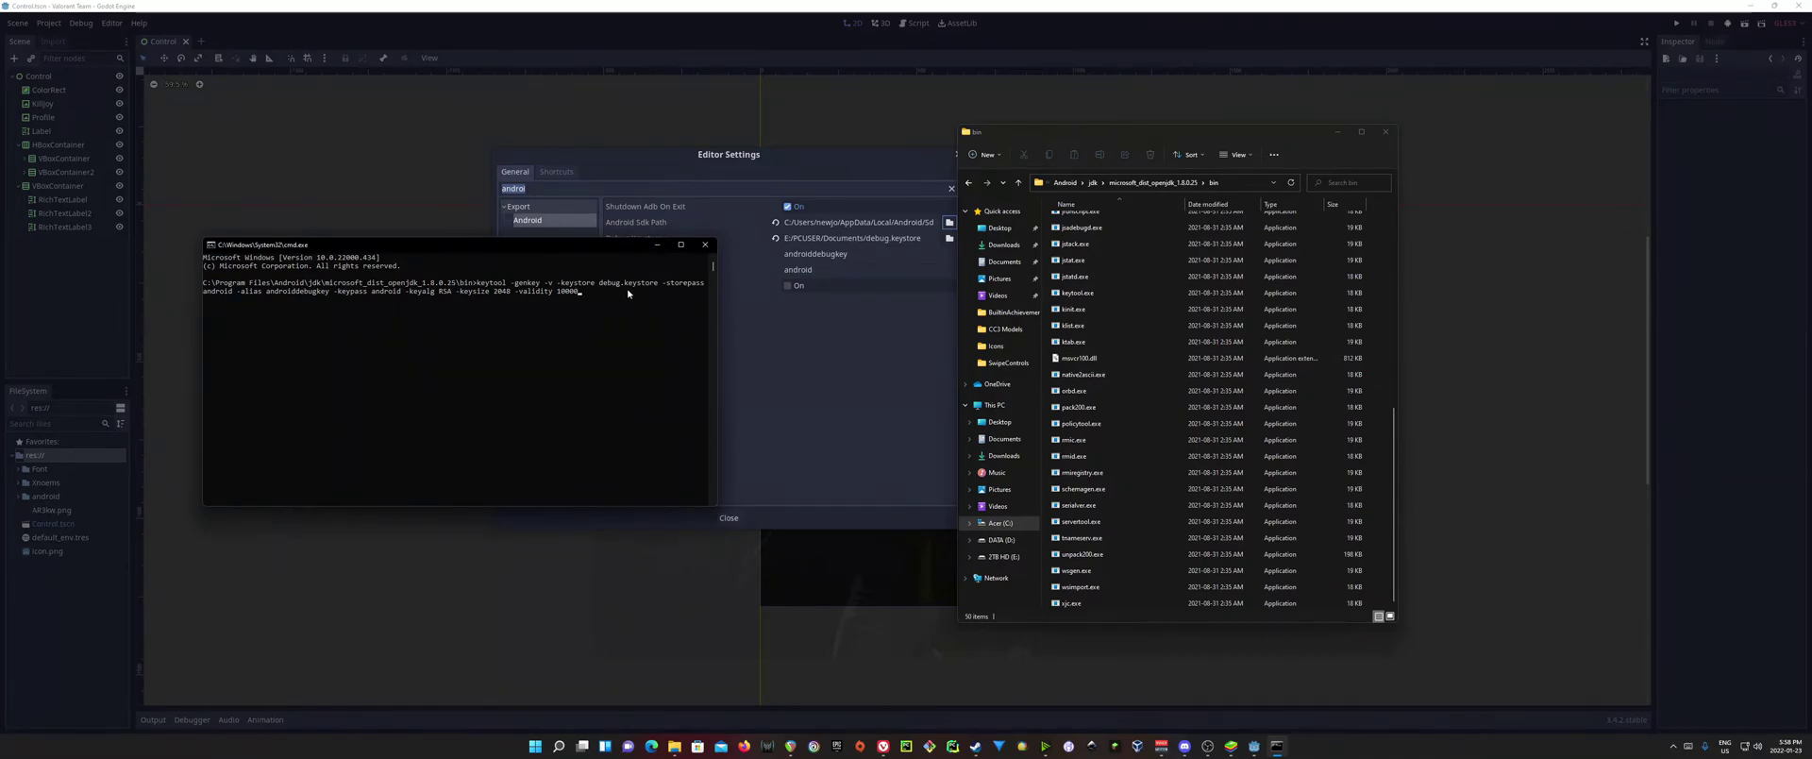
Run keytool and answer debug for name, organizational unit and organization
key(Return)
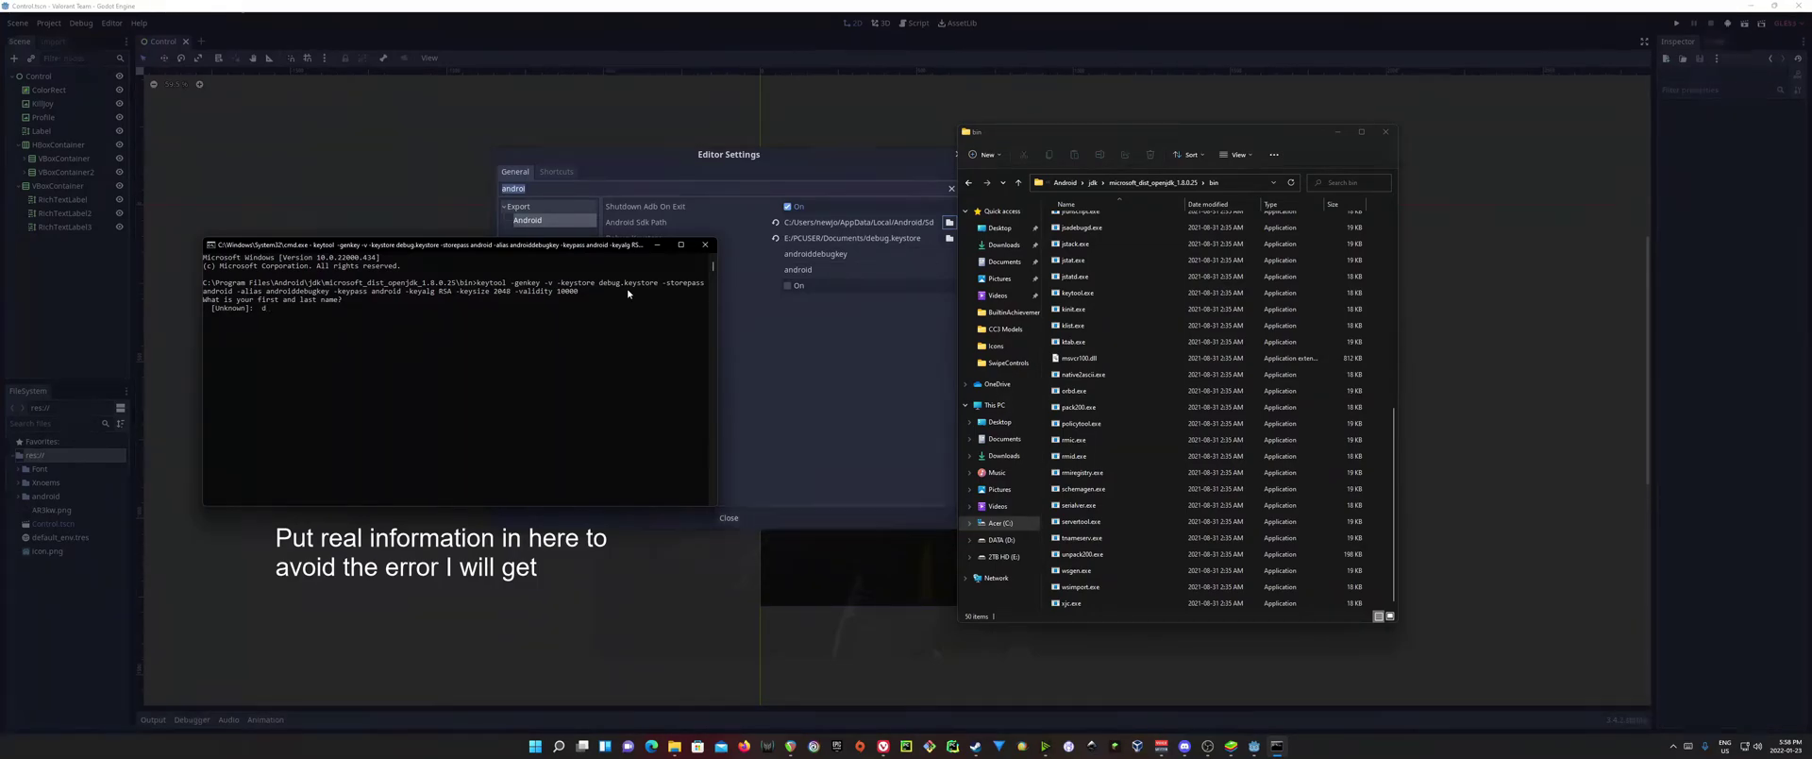
text(ebug)
key(Return)
text(debug)
key(Return)
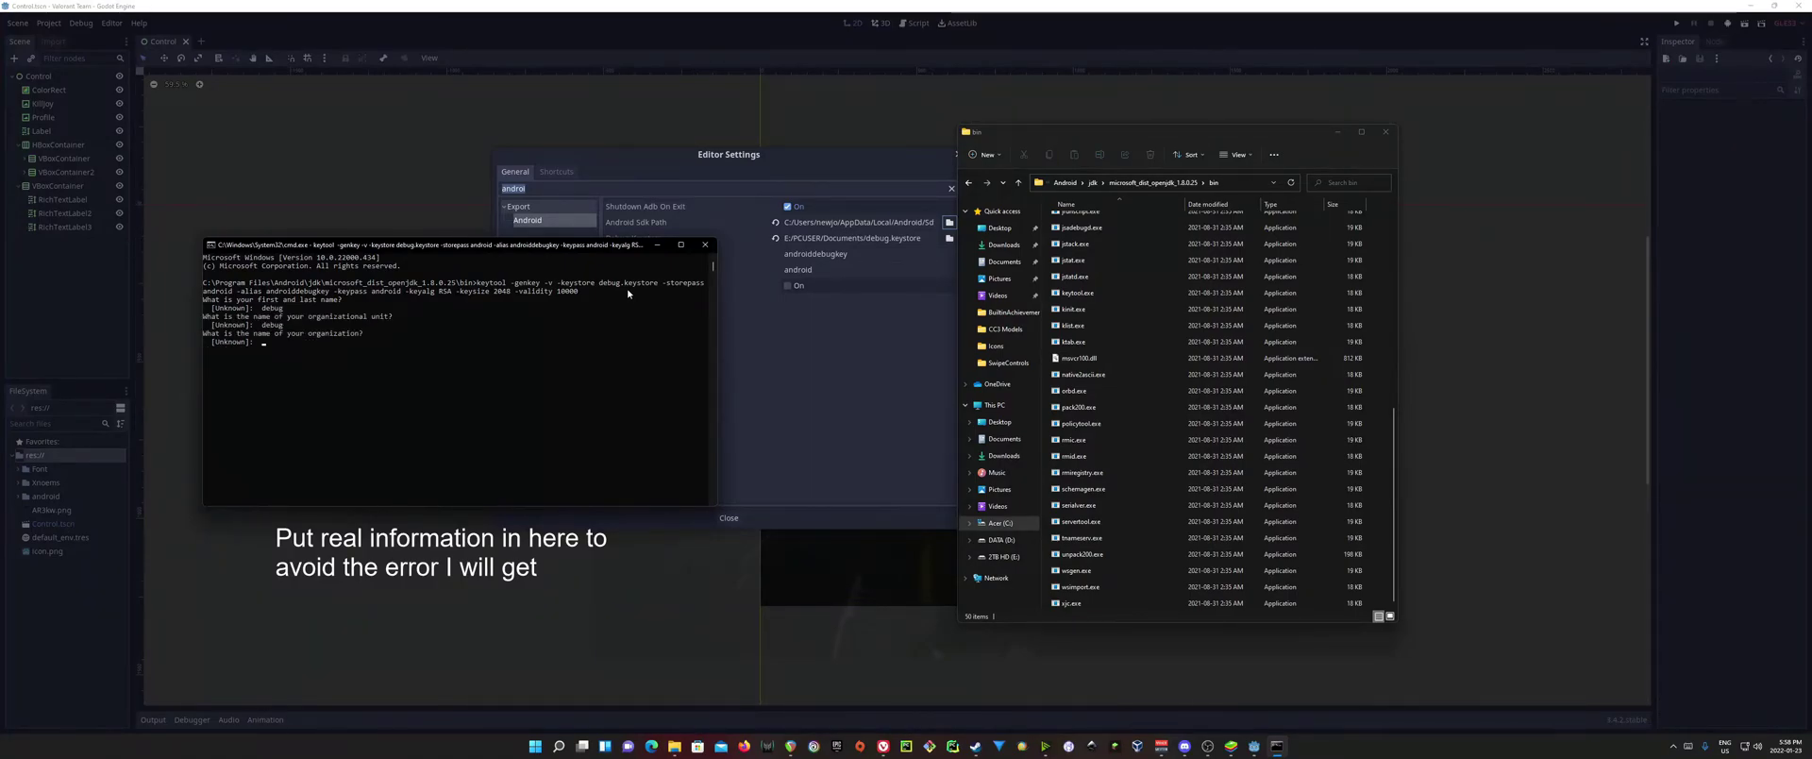
text(debug)
key(Return)
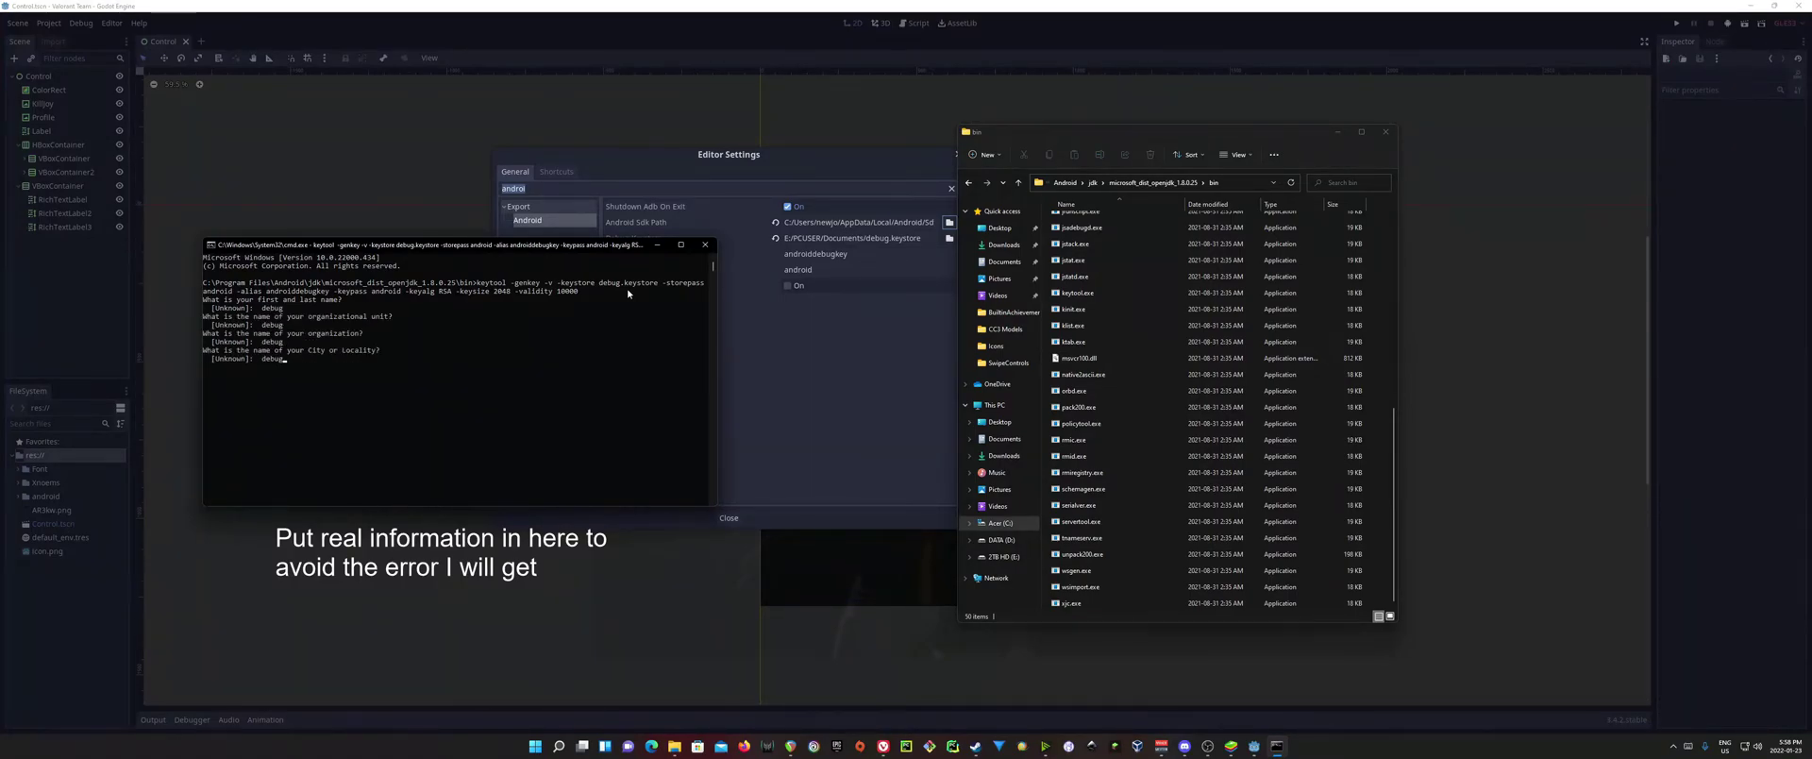
Answer debug for the city and db for the state and country code
text(debug)
key(Return)
text(db)
key(Return)
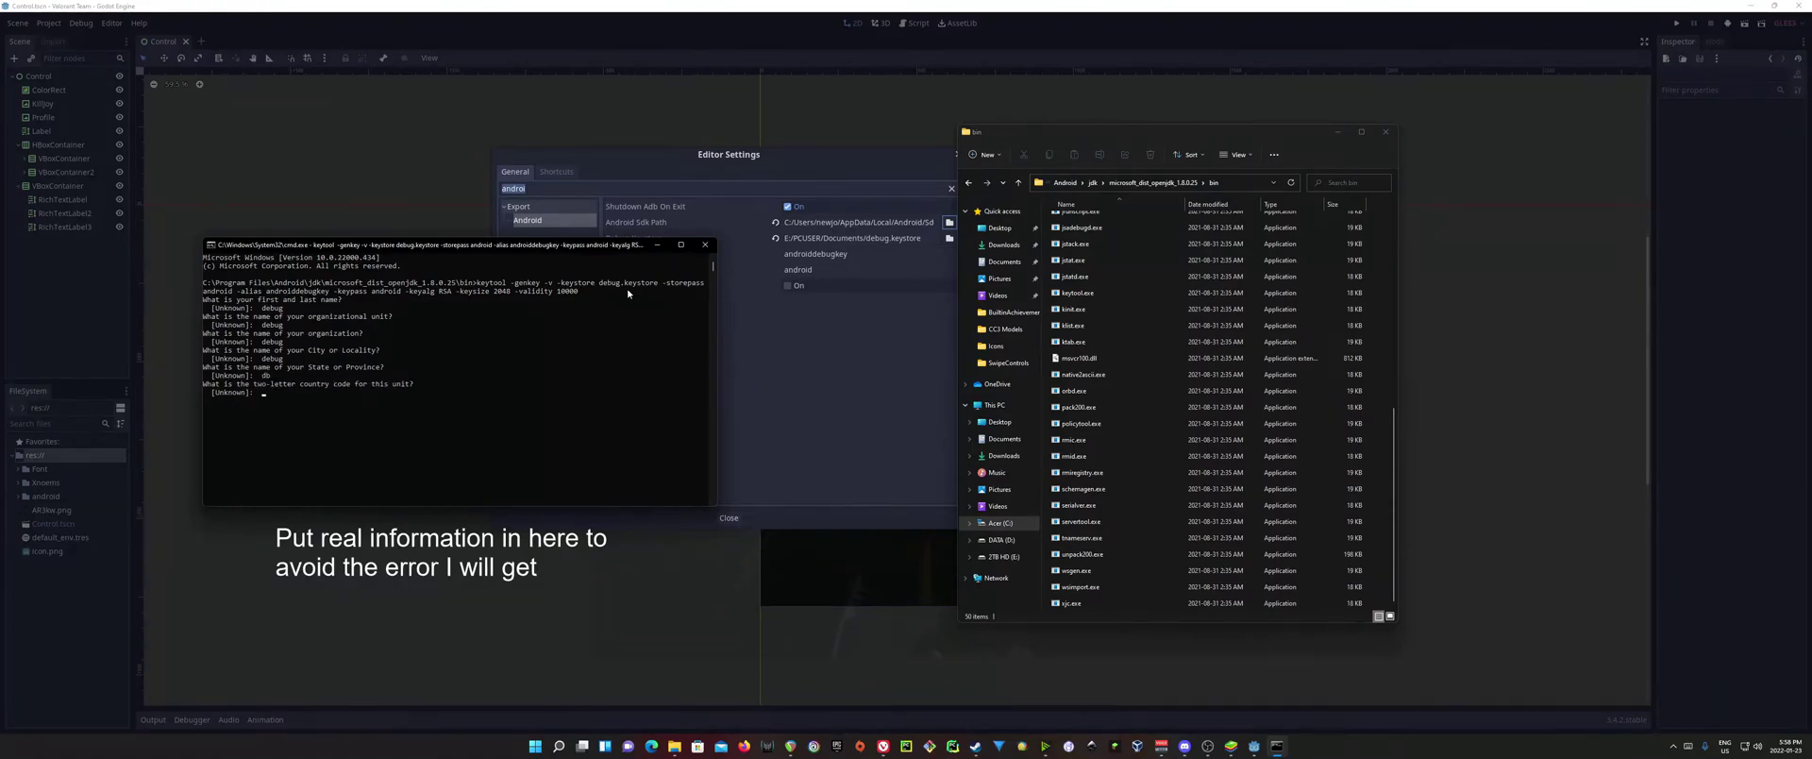
text(db)
key(Return)
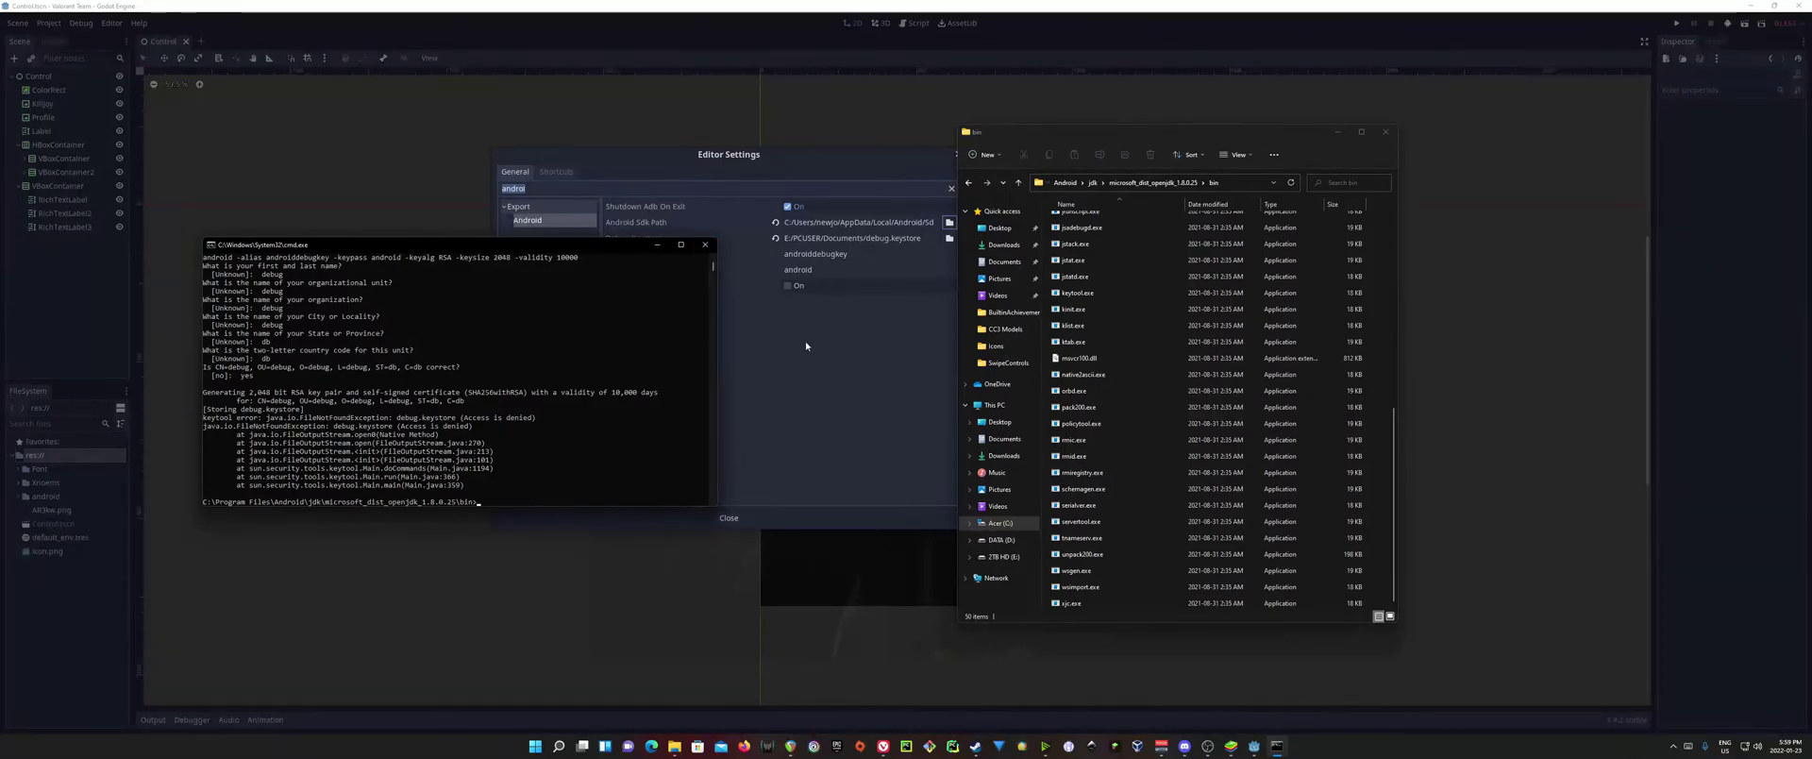
drag(598, 253, 603, 294)
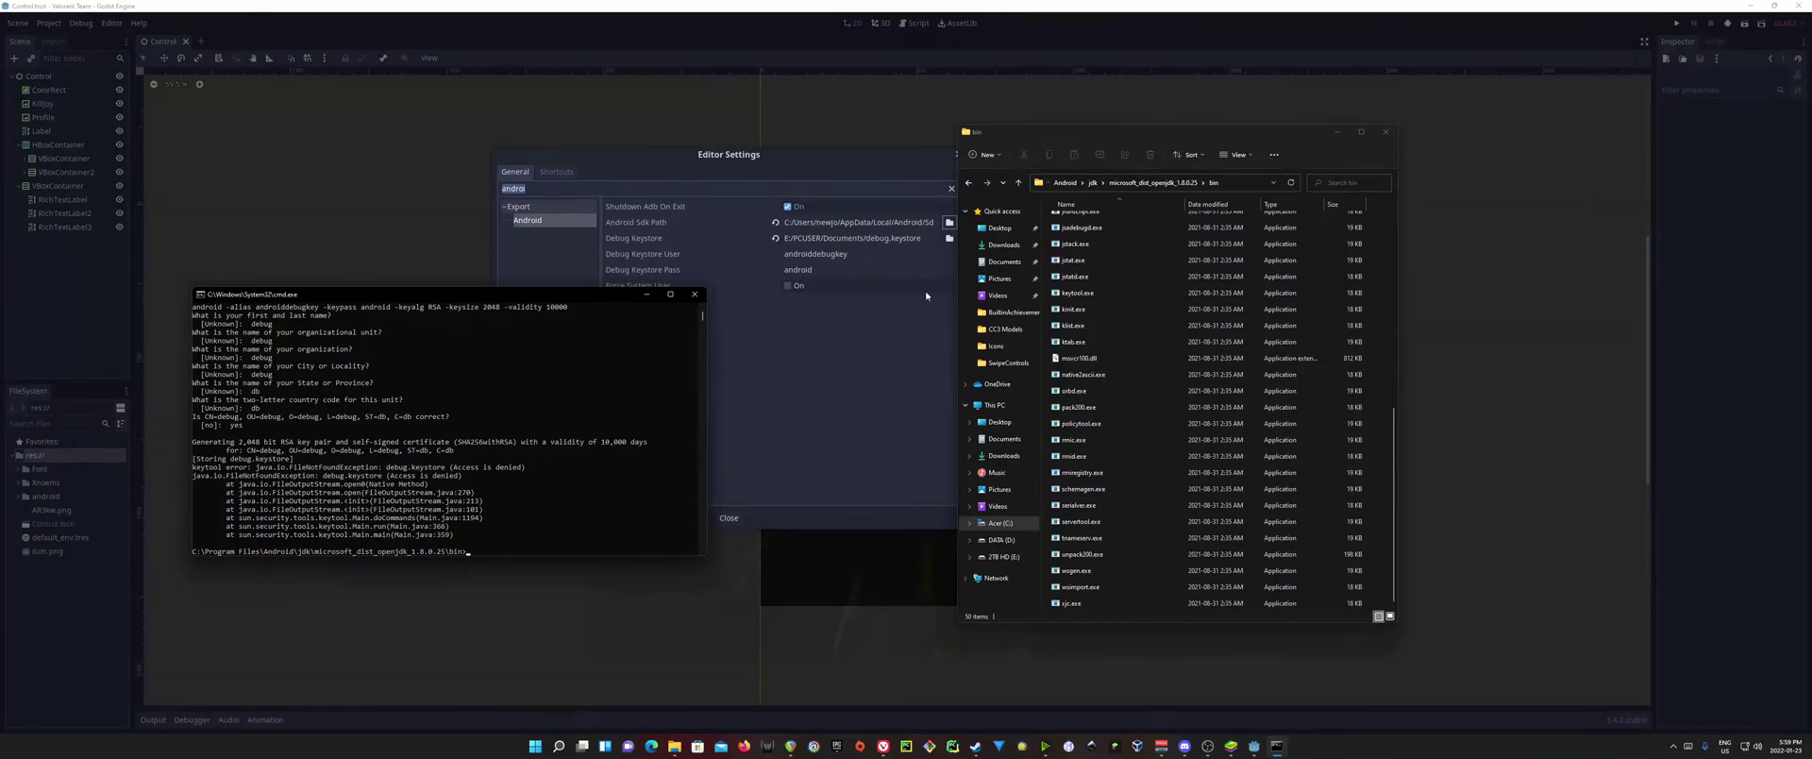
Browse for the Debug Keystore file, cancel without changing it, and return to the keytool console
click(949, 239)
click(949, 239)
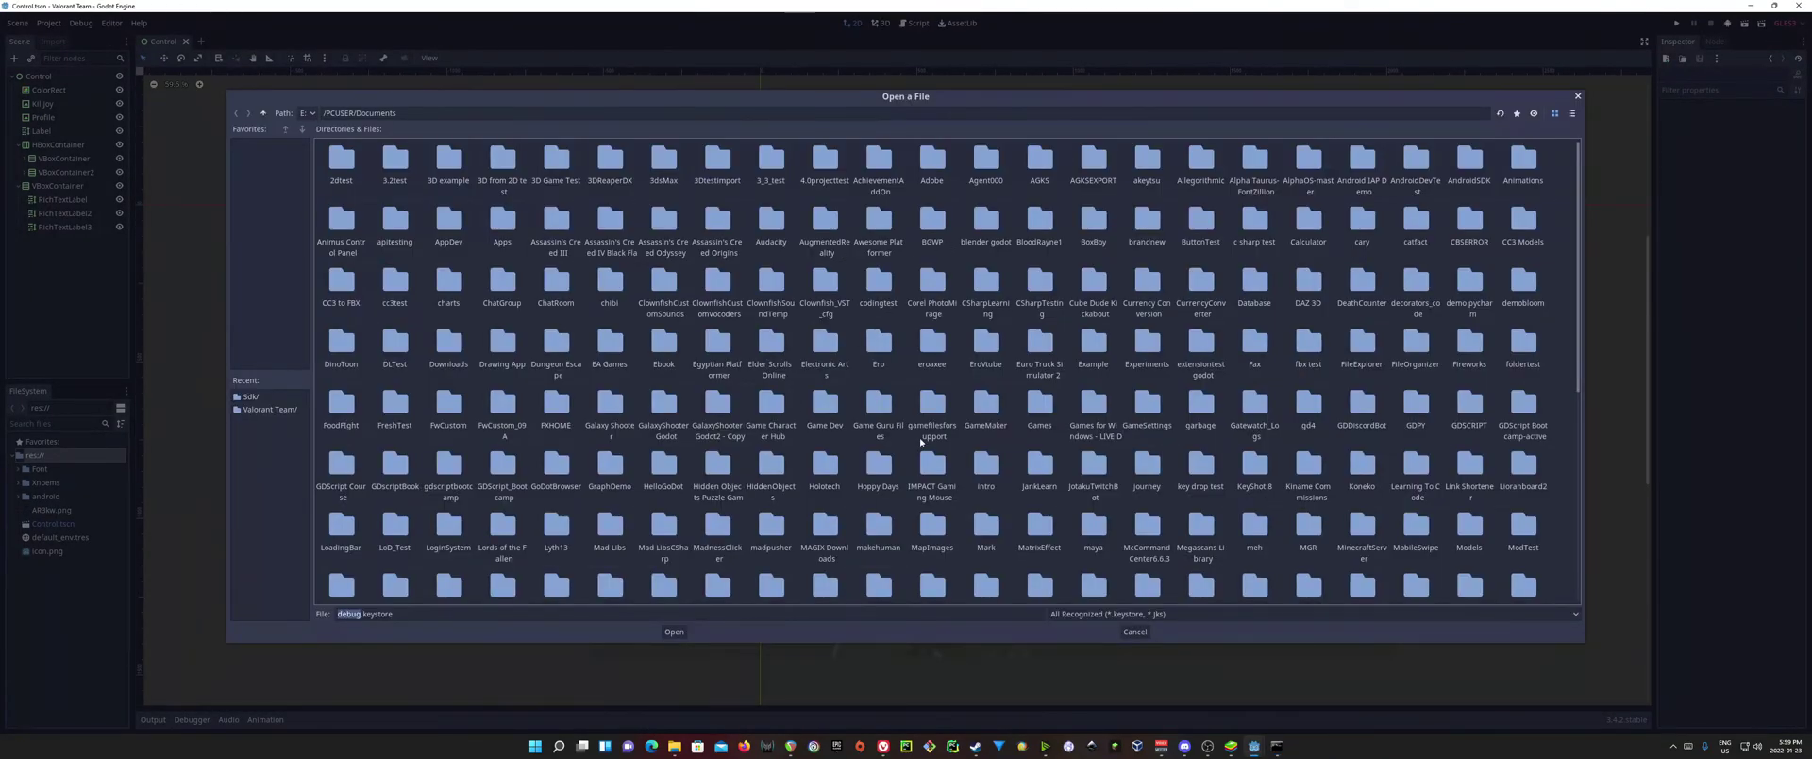
click(1142, 633)
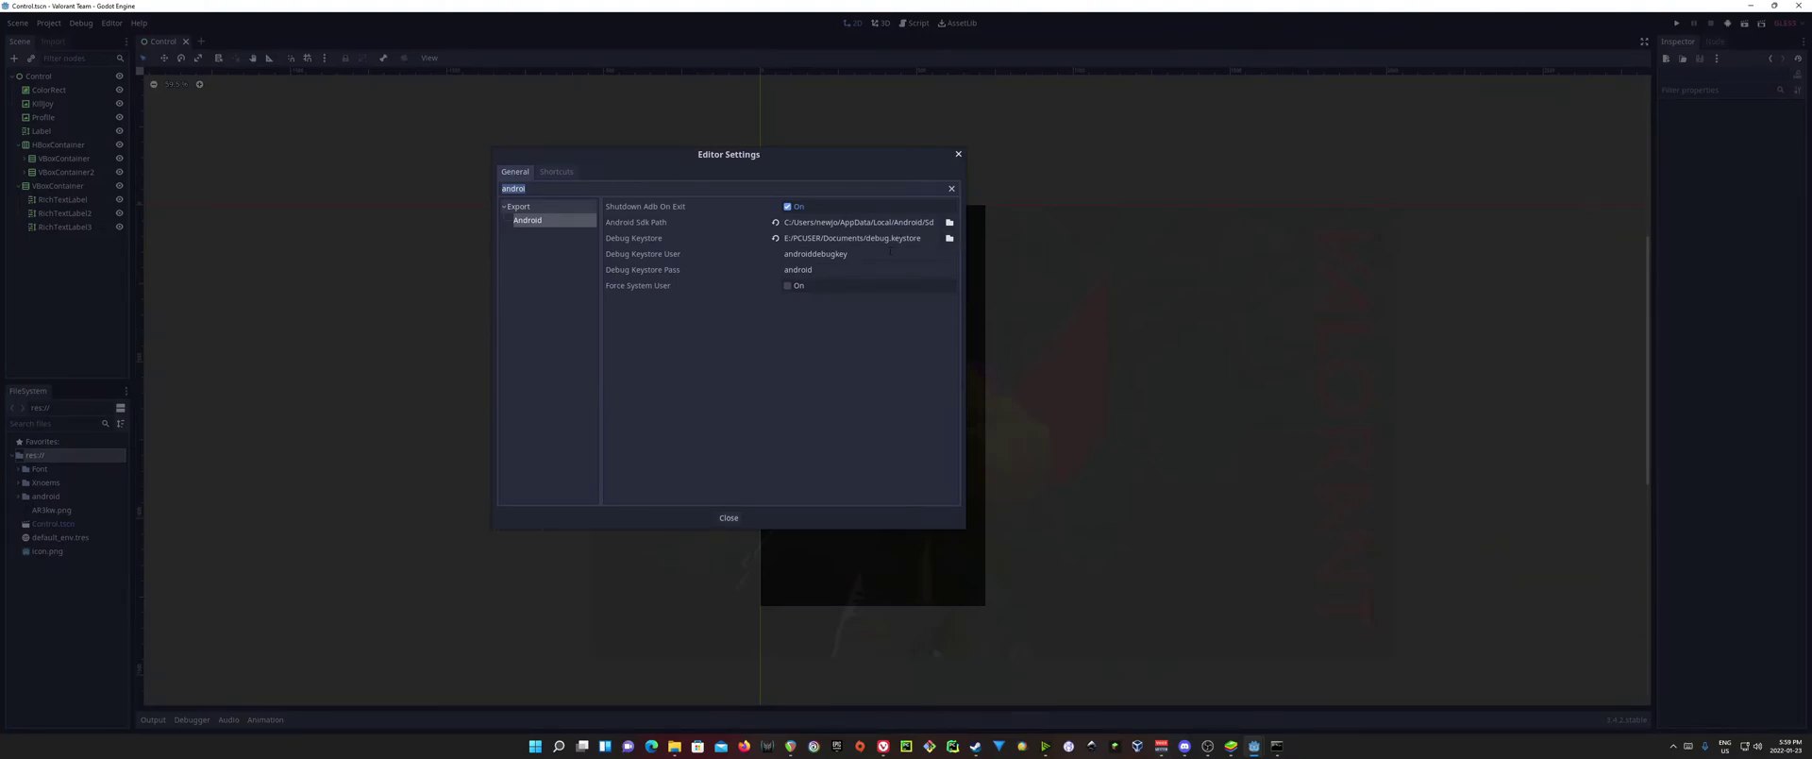
click(1277, 746)
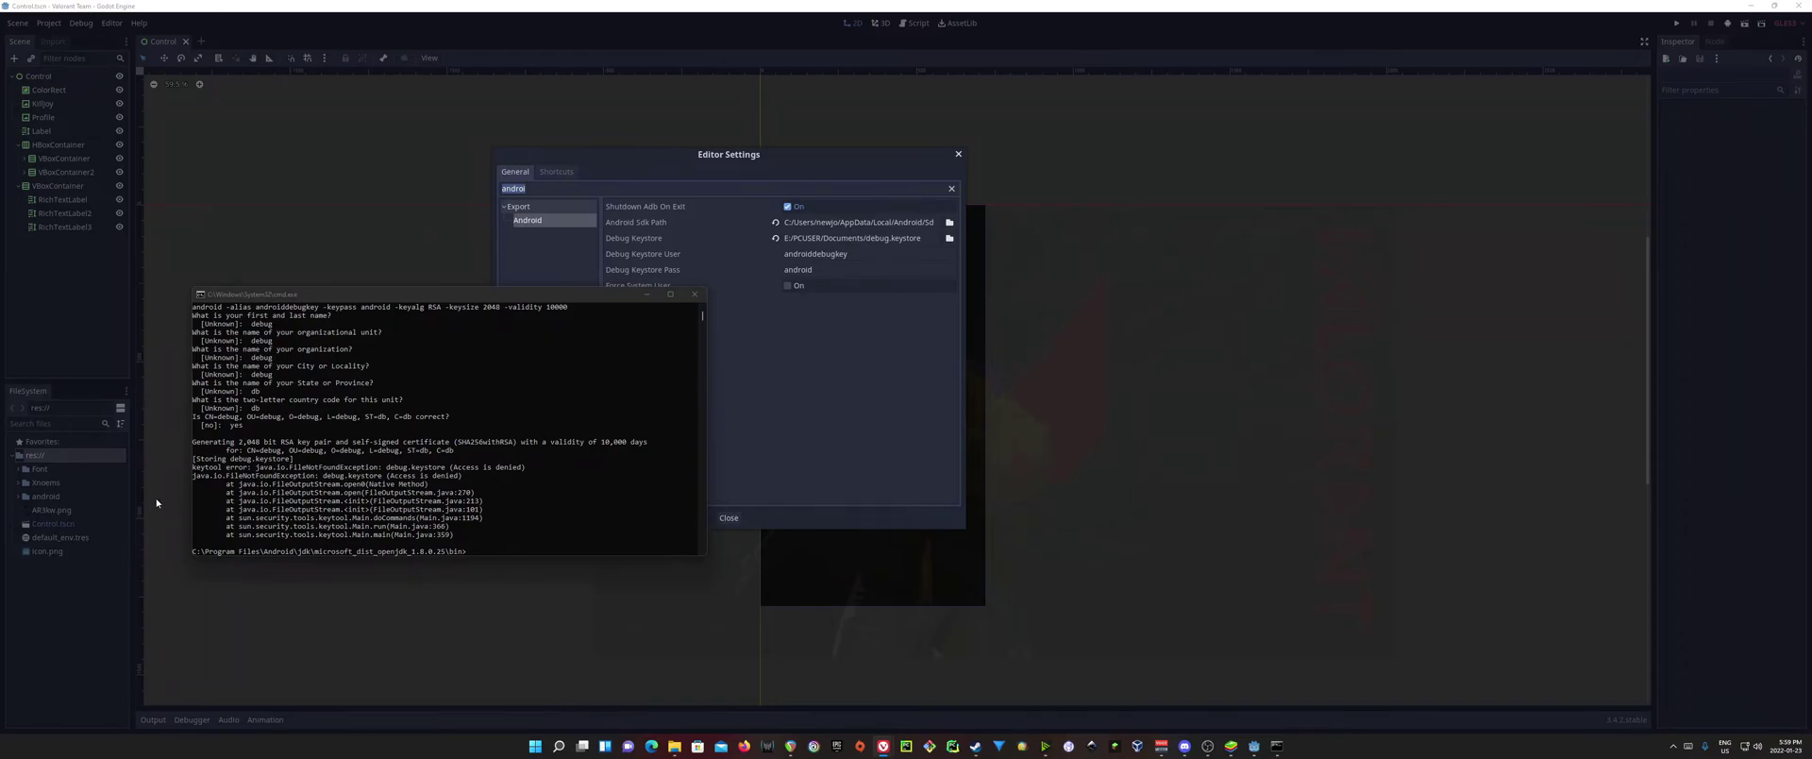
Paste the keytool command for mygame.keystore and trim its -validity value to 1000
click(513, 548)
text(keytool -v -genkey -keystore mygame.keystore -alias mygame -keyalg RSA -validity 10000)
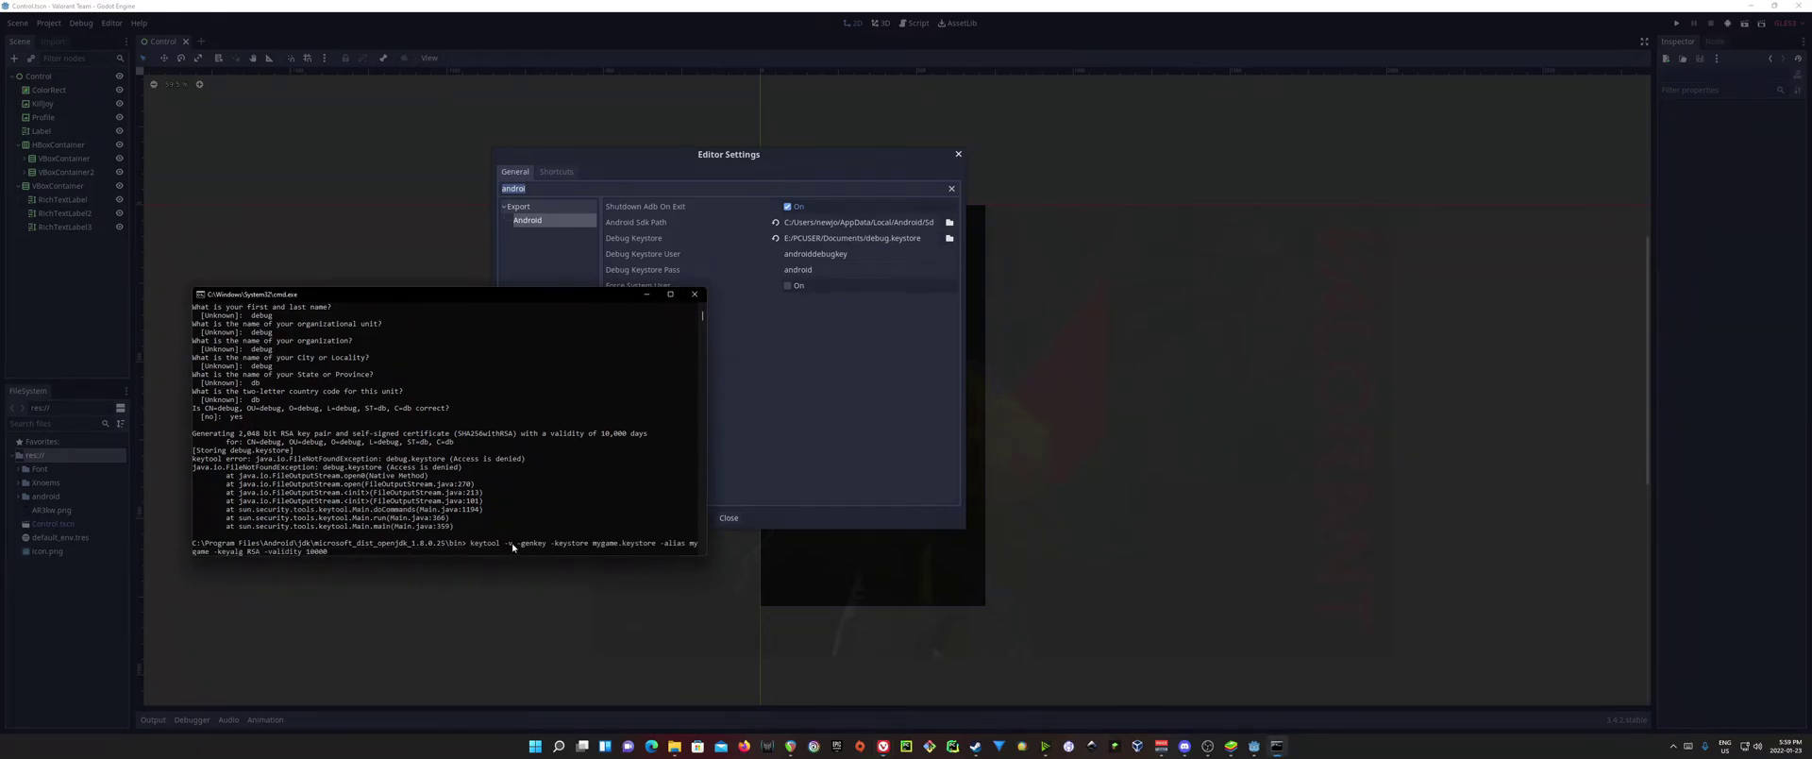
click(473, 545)
key(Escape)
key(BackSpace)
scroll(505, 508, down, 4)
scroll(520, 502, up, 1)
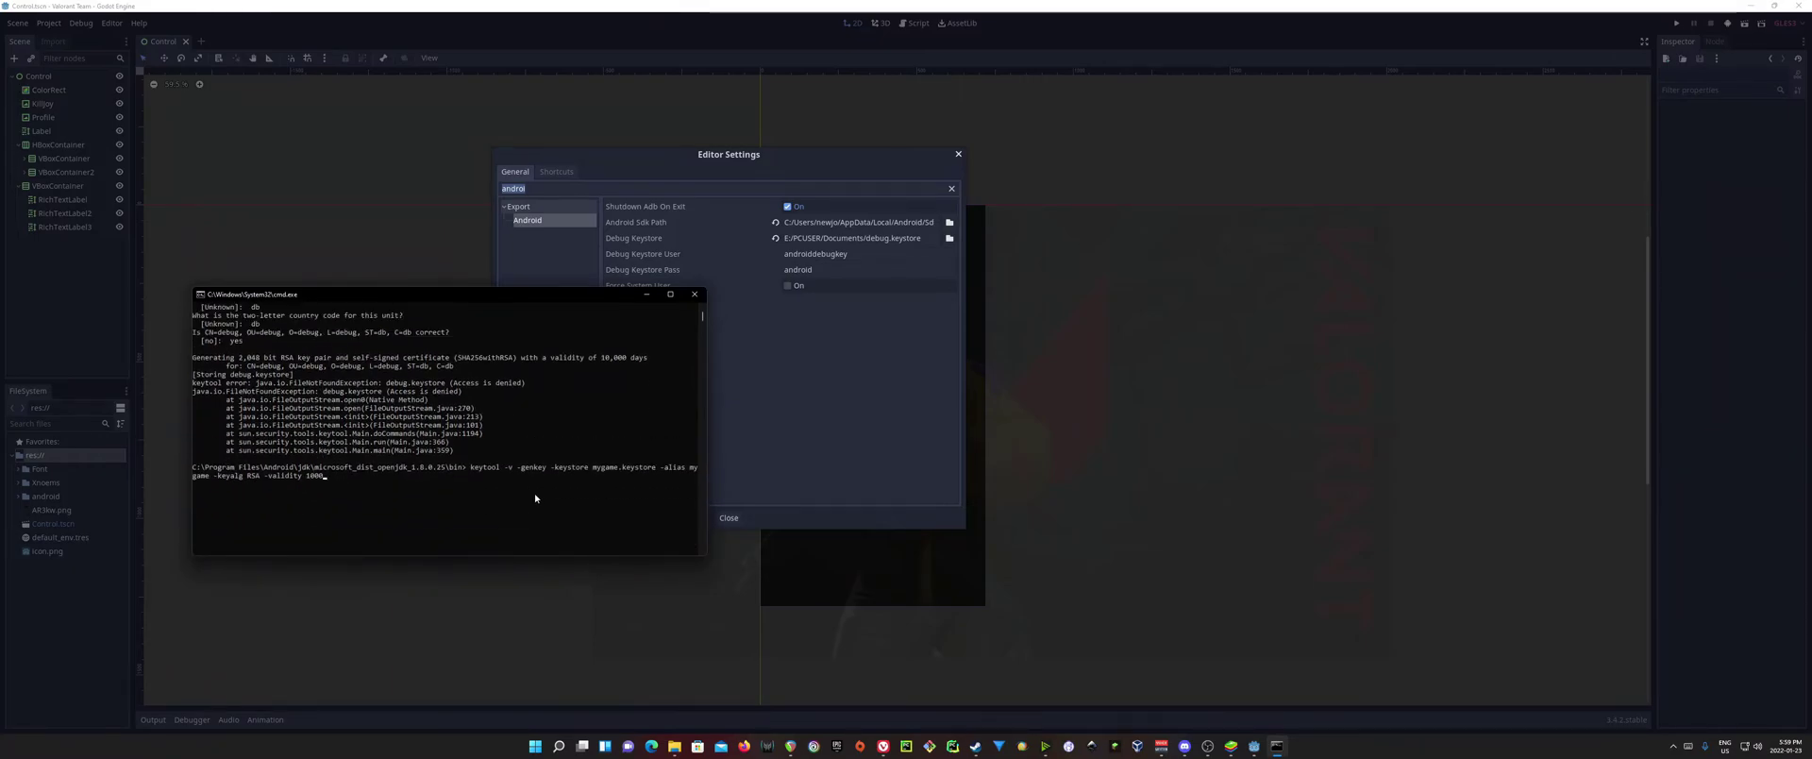
Try selecting mygame in the command, then close Command Prompt without running it
double_click(608, 470)
drag(619, 469, 594, 472)
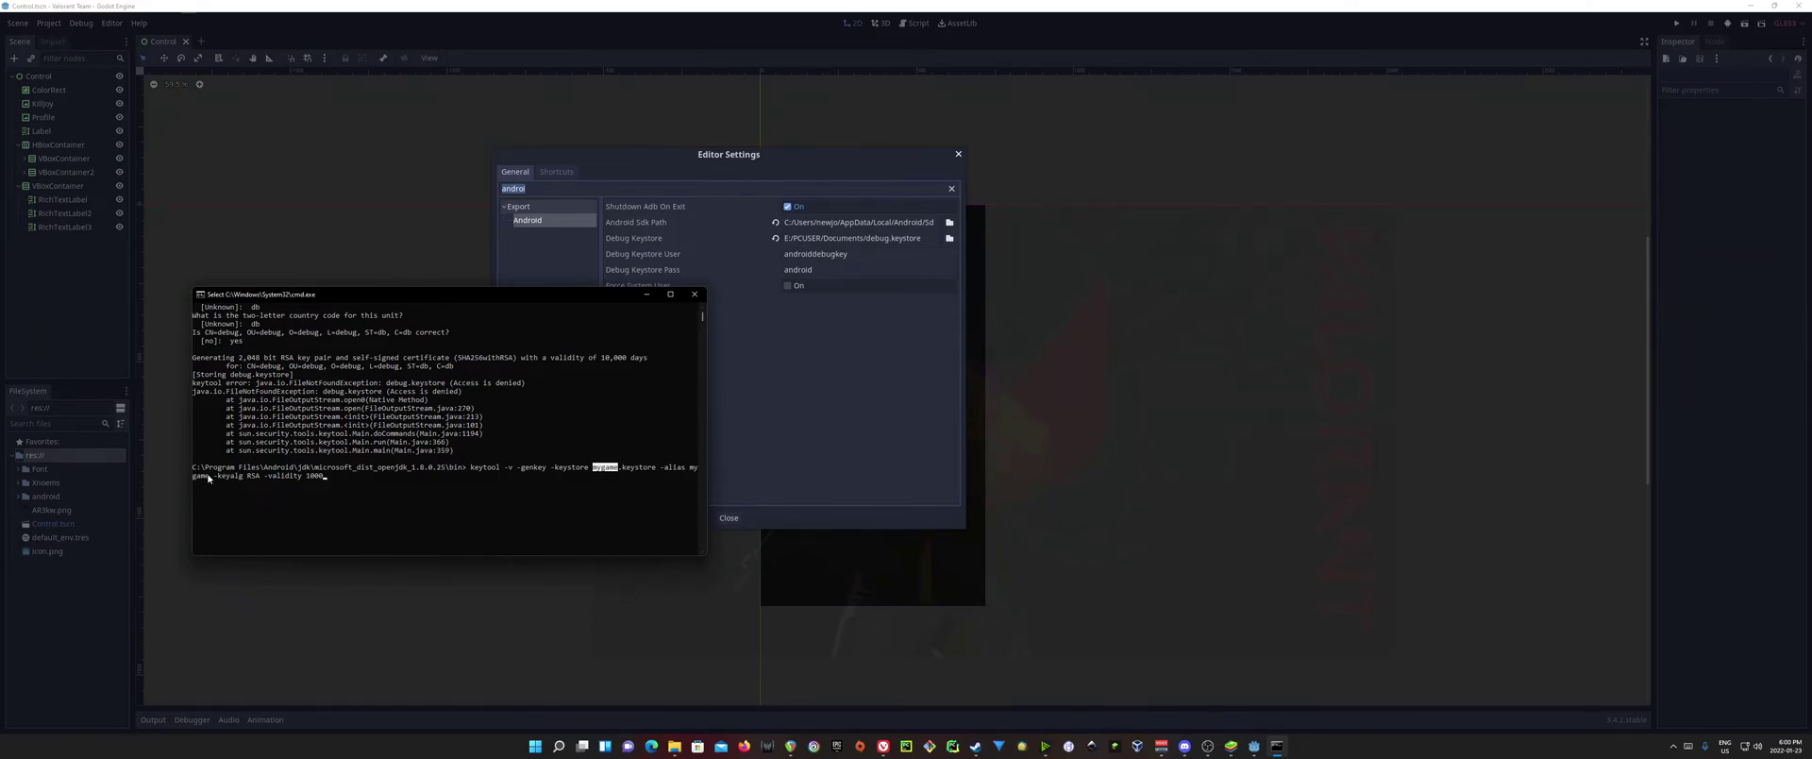
click(209, 478)
drag(358, 493, 317, 507)
drag(688, 466, 209, 480)
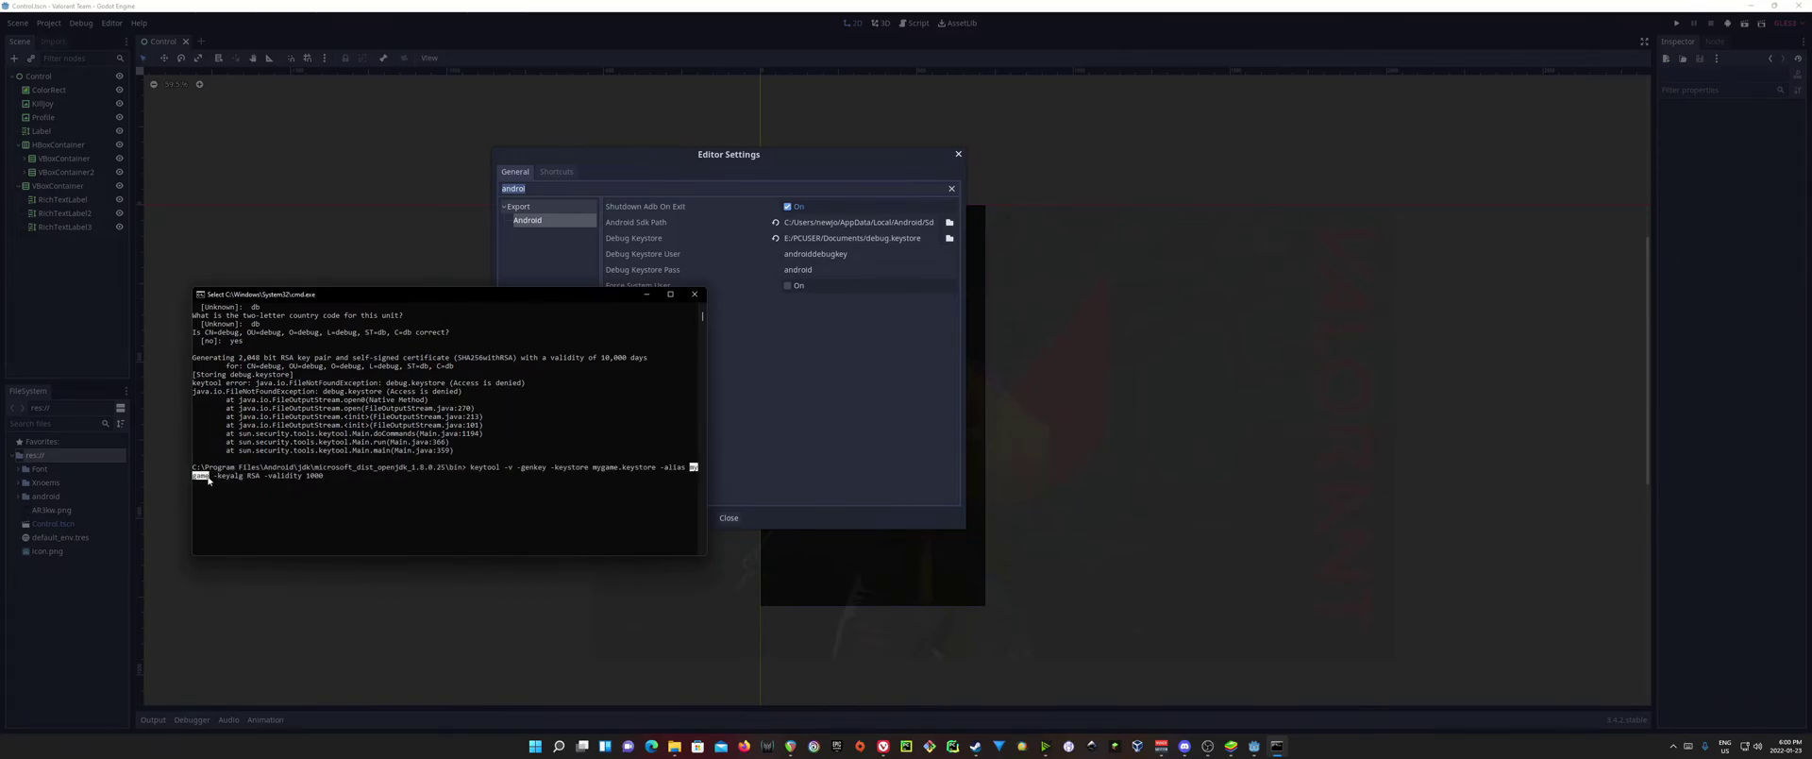
click(698, 296)
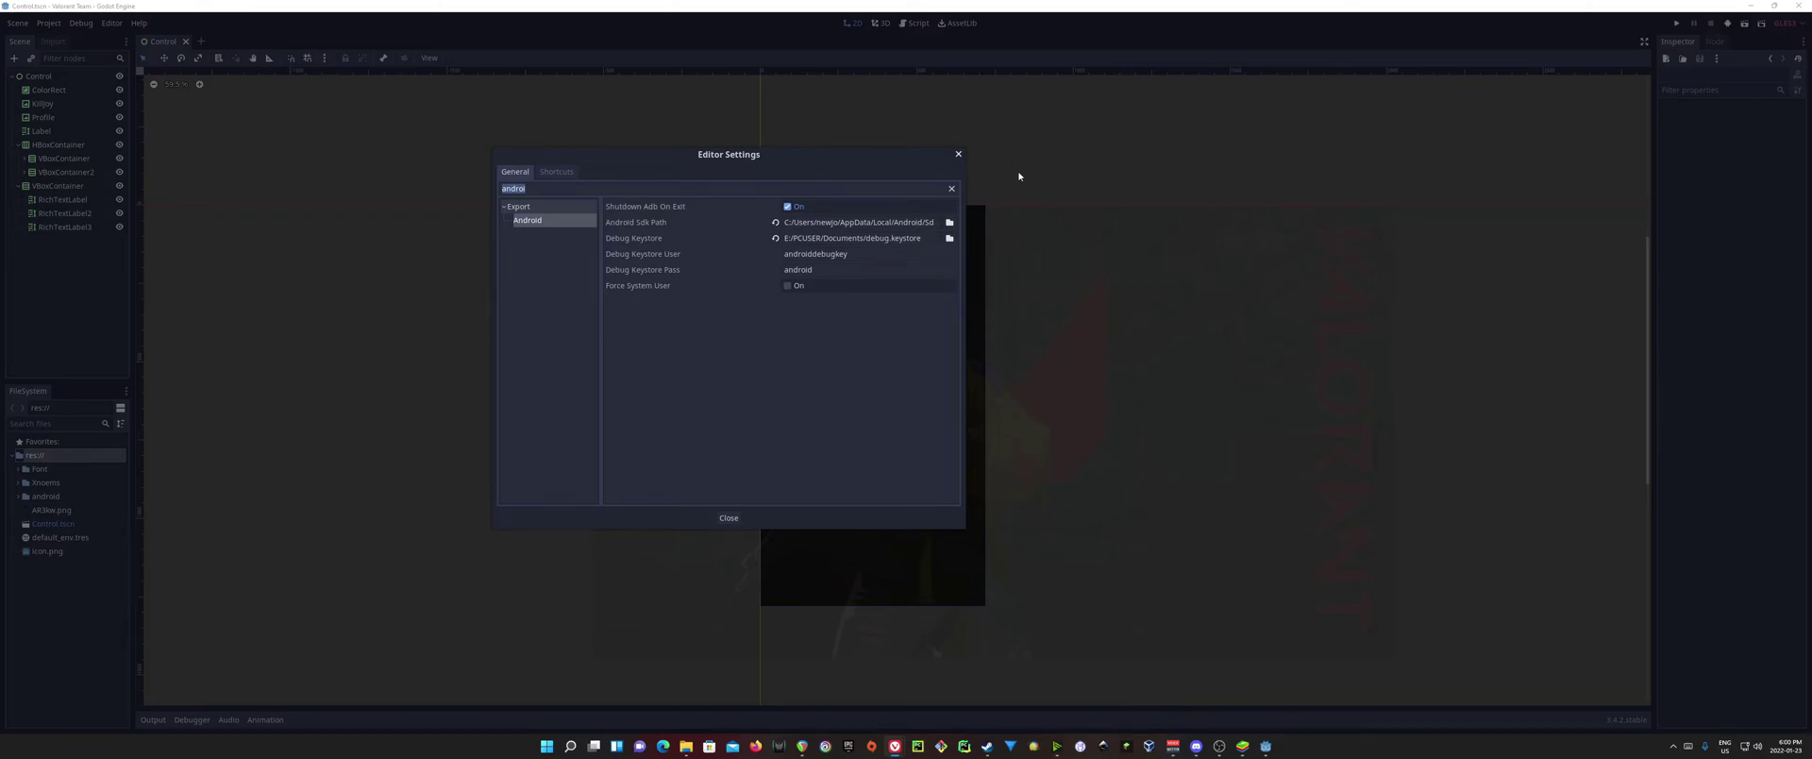
Open Project > Export, pick the Android (Runnable) preset, and set Export Format to Export APK
click(955, 155)
click(49, 23)
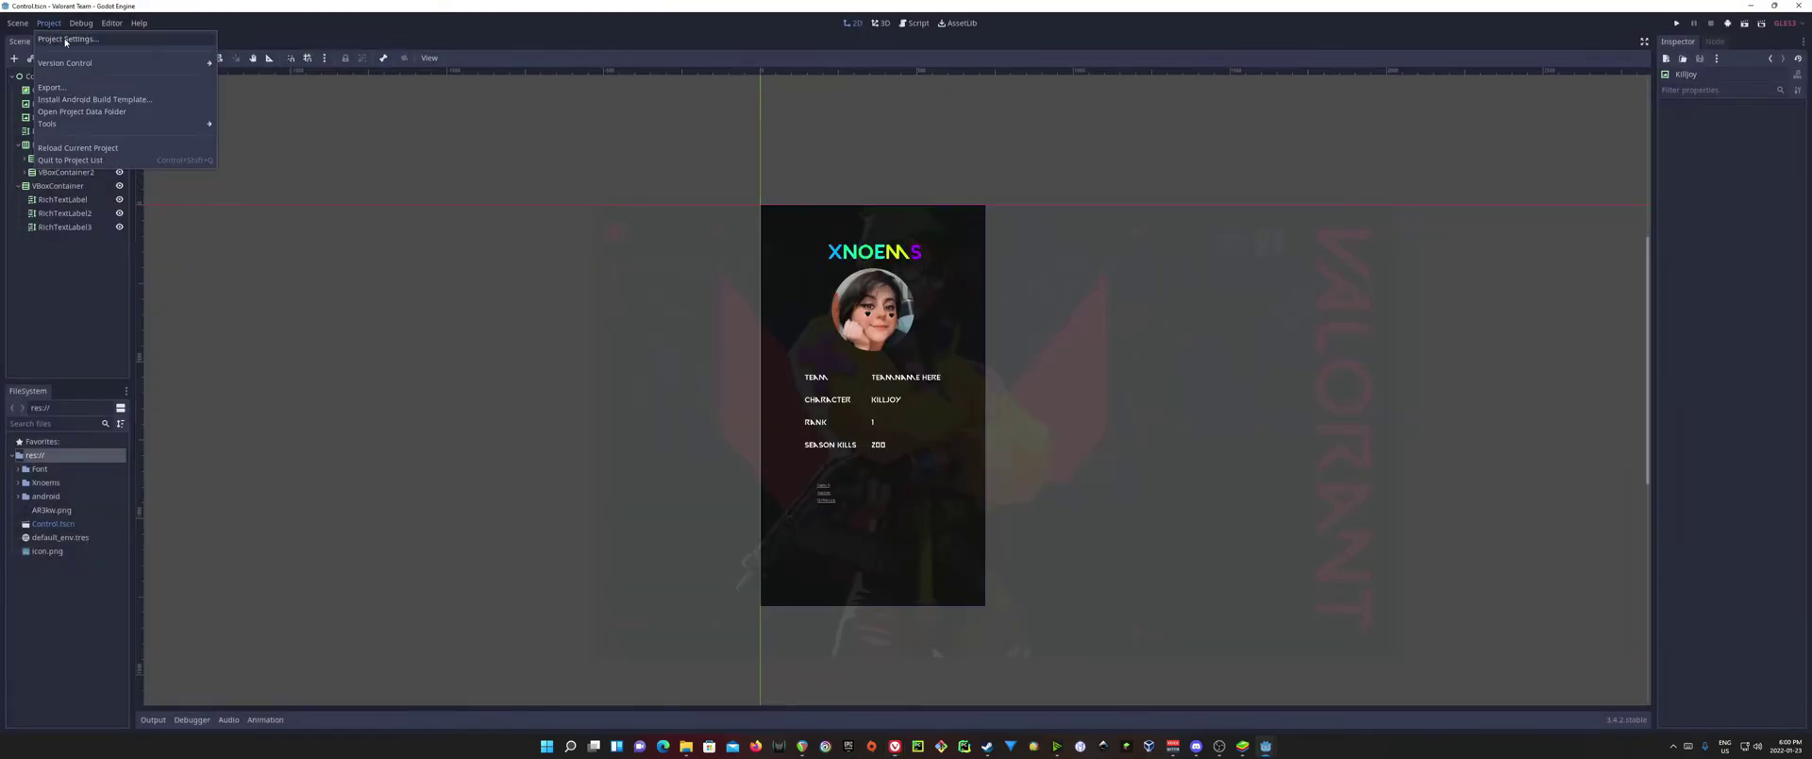
click(59, 87)
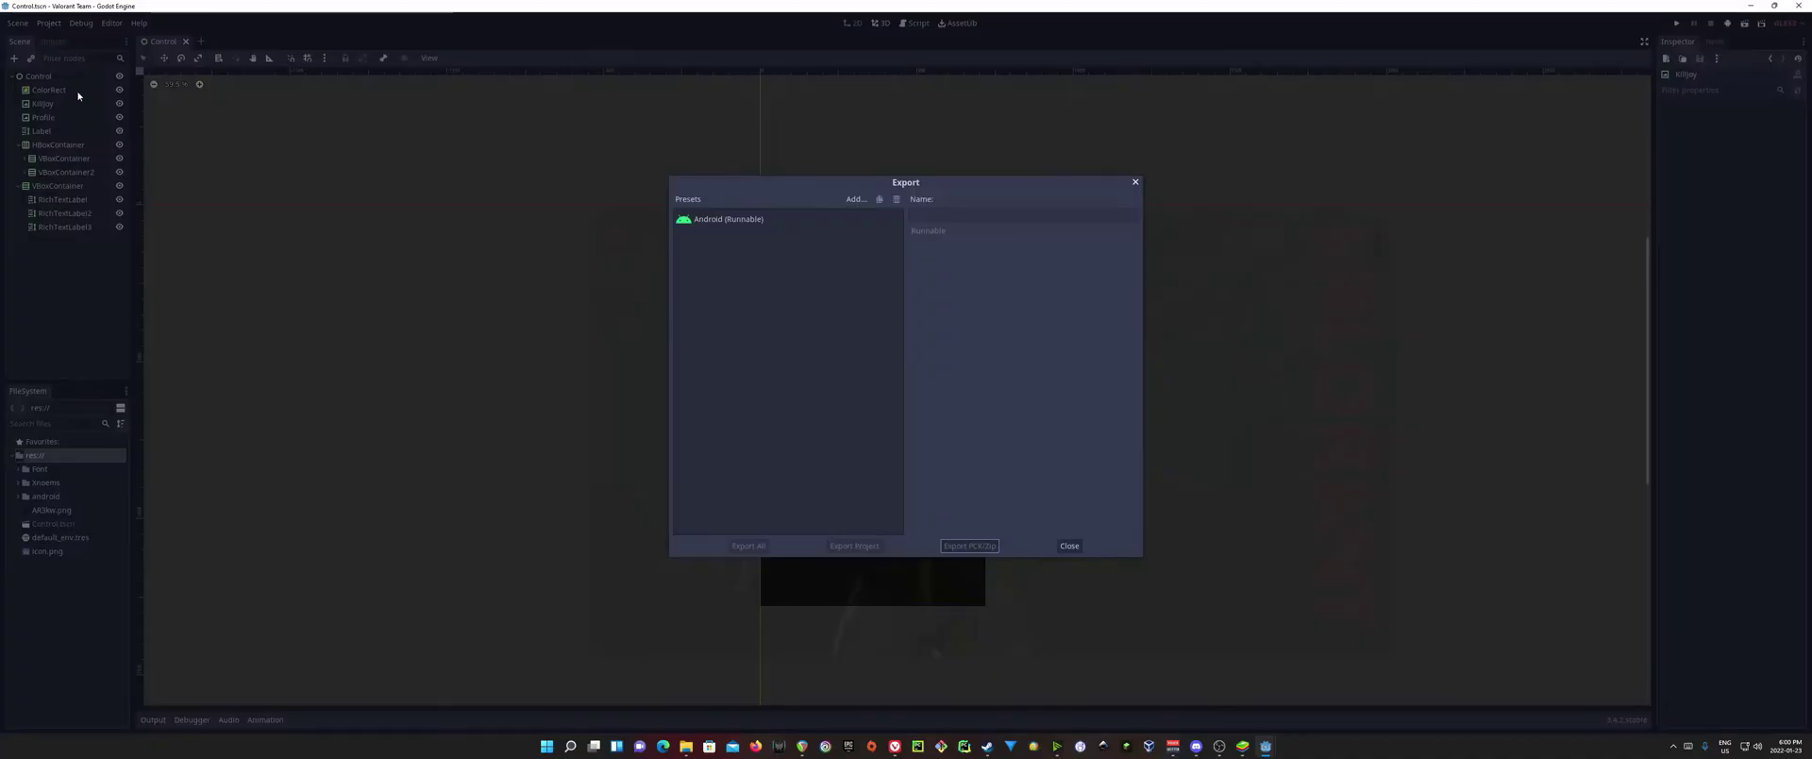
click(754, 223)
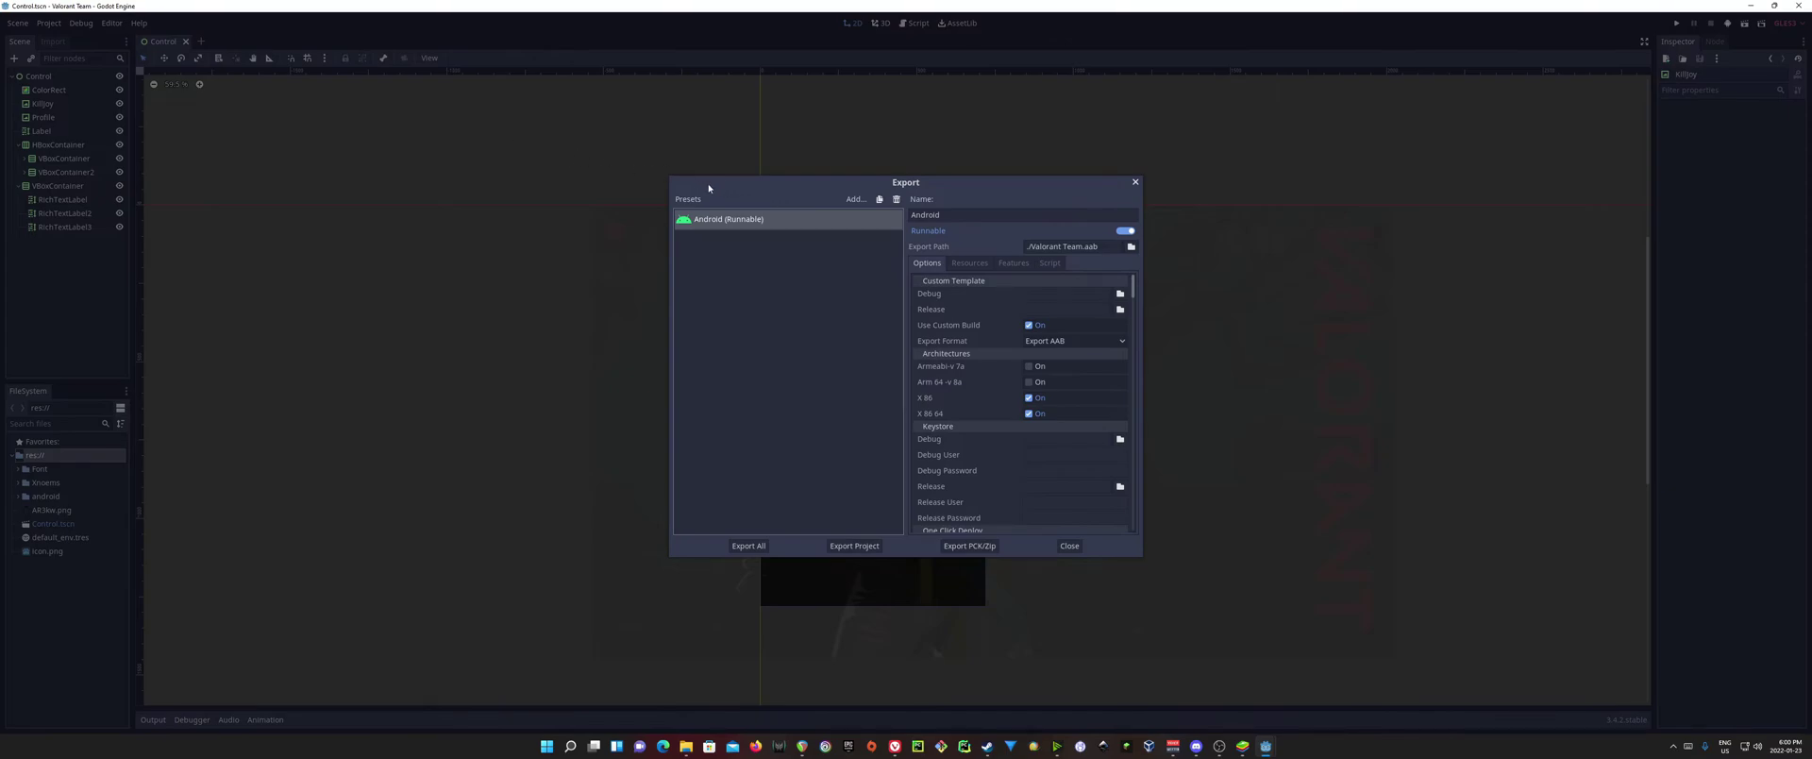
drag(708, 188, 447, 166)
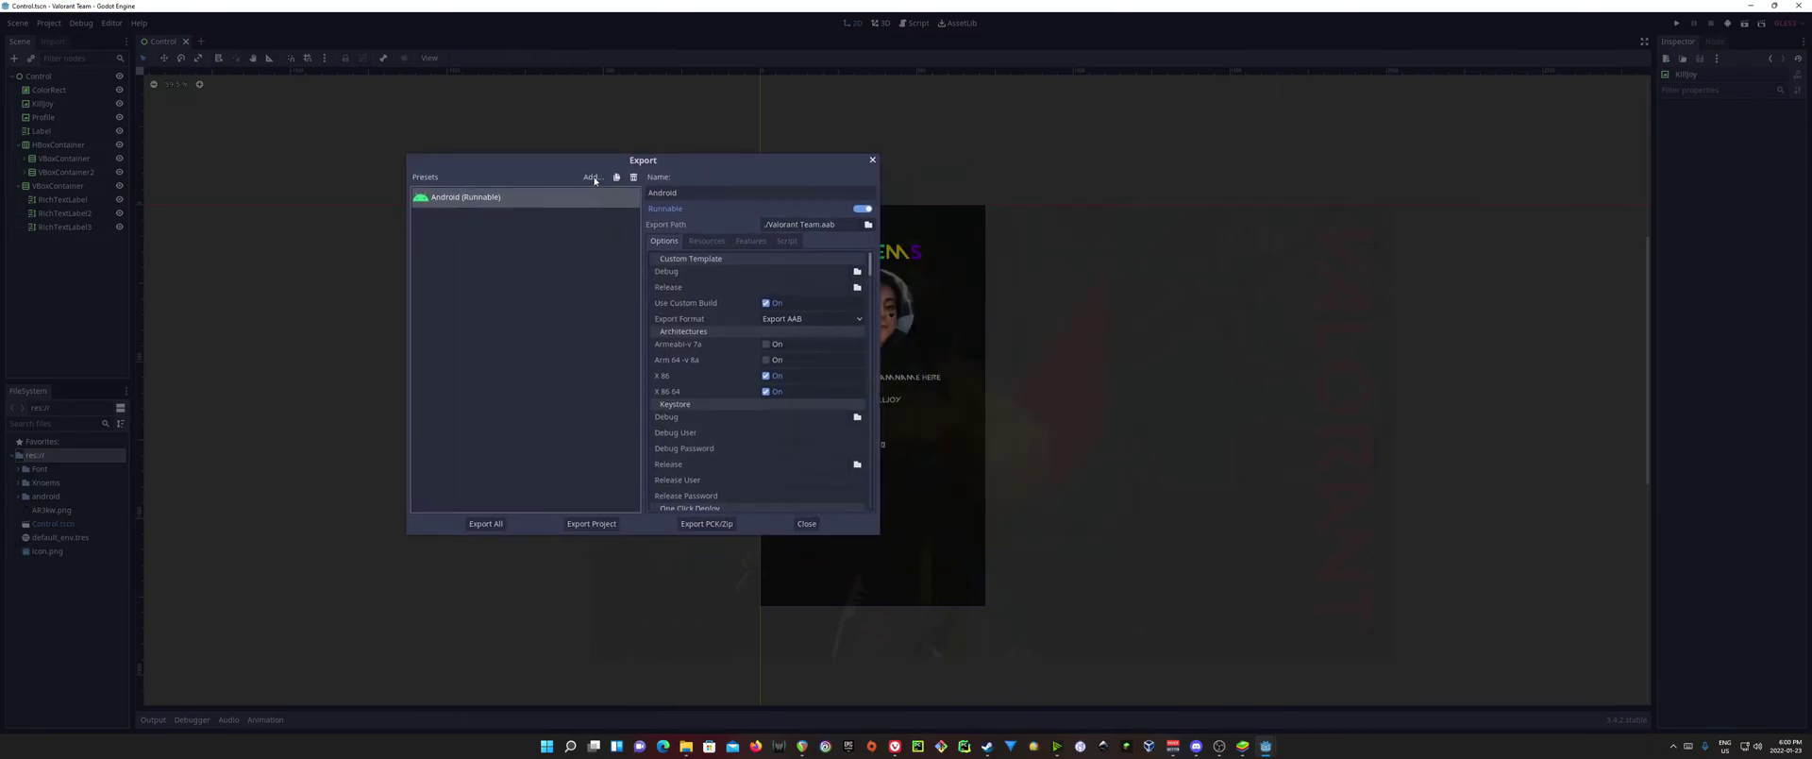
click(814, 319)
click(762, 334)
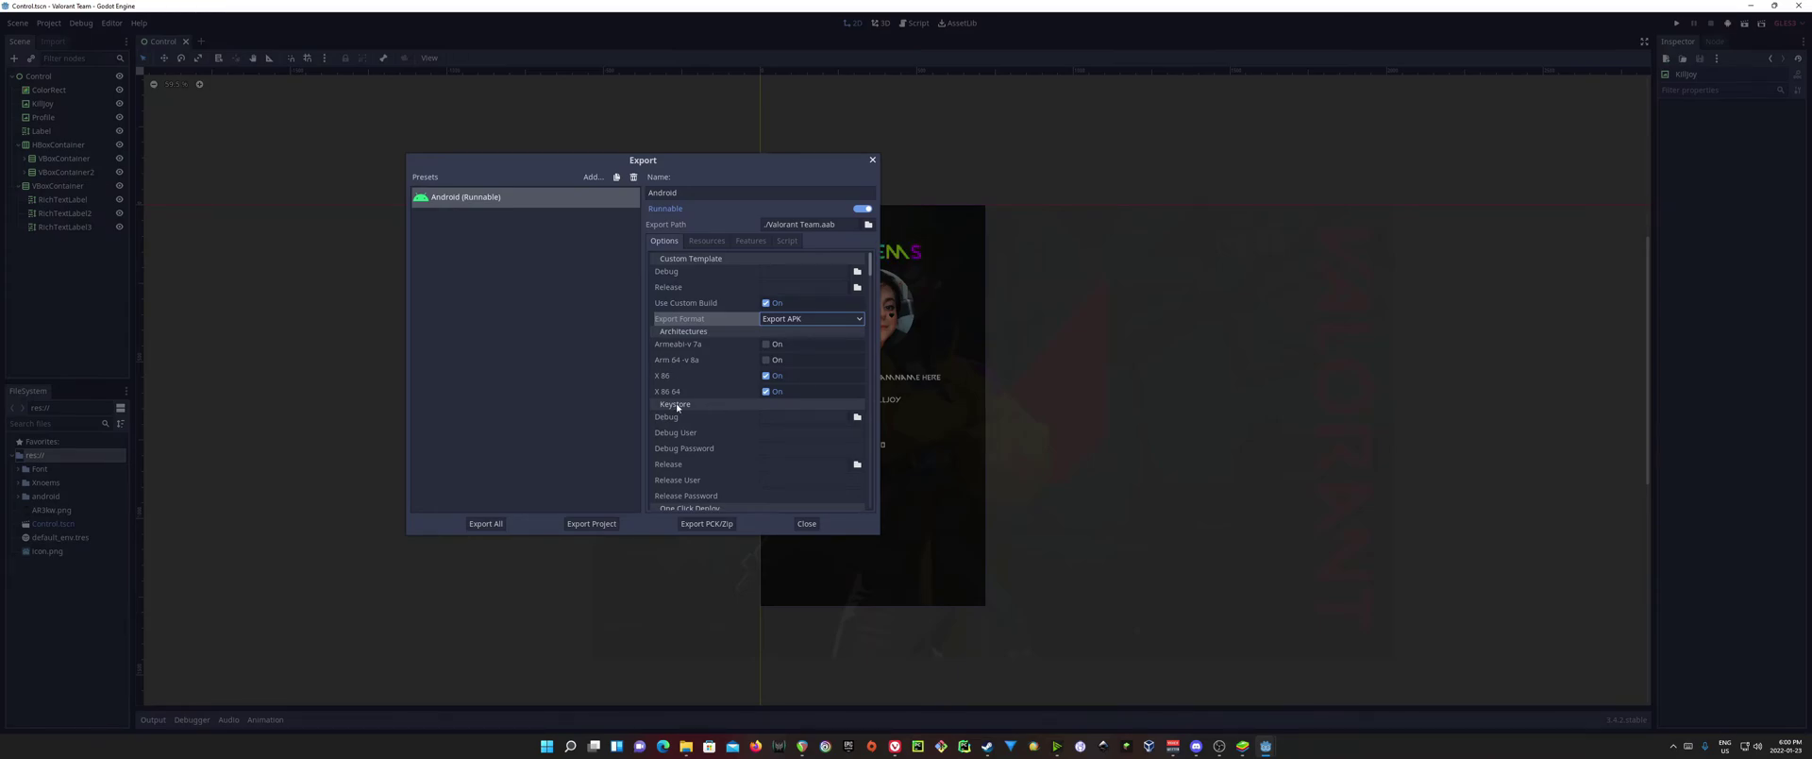
scroll(722, 398, down, 2)
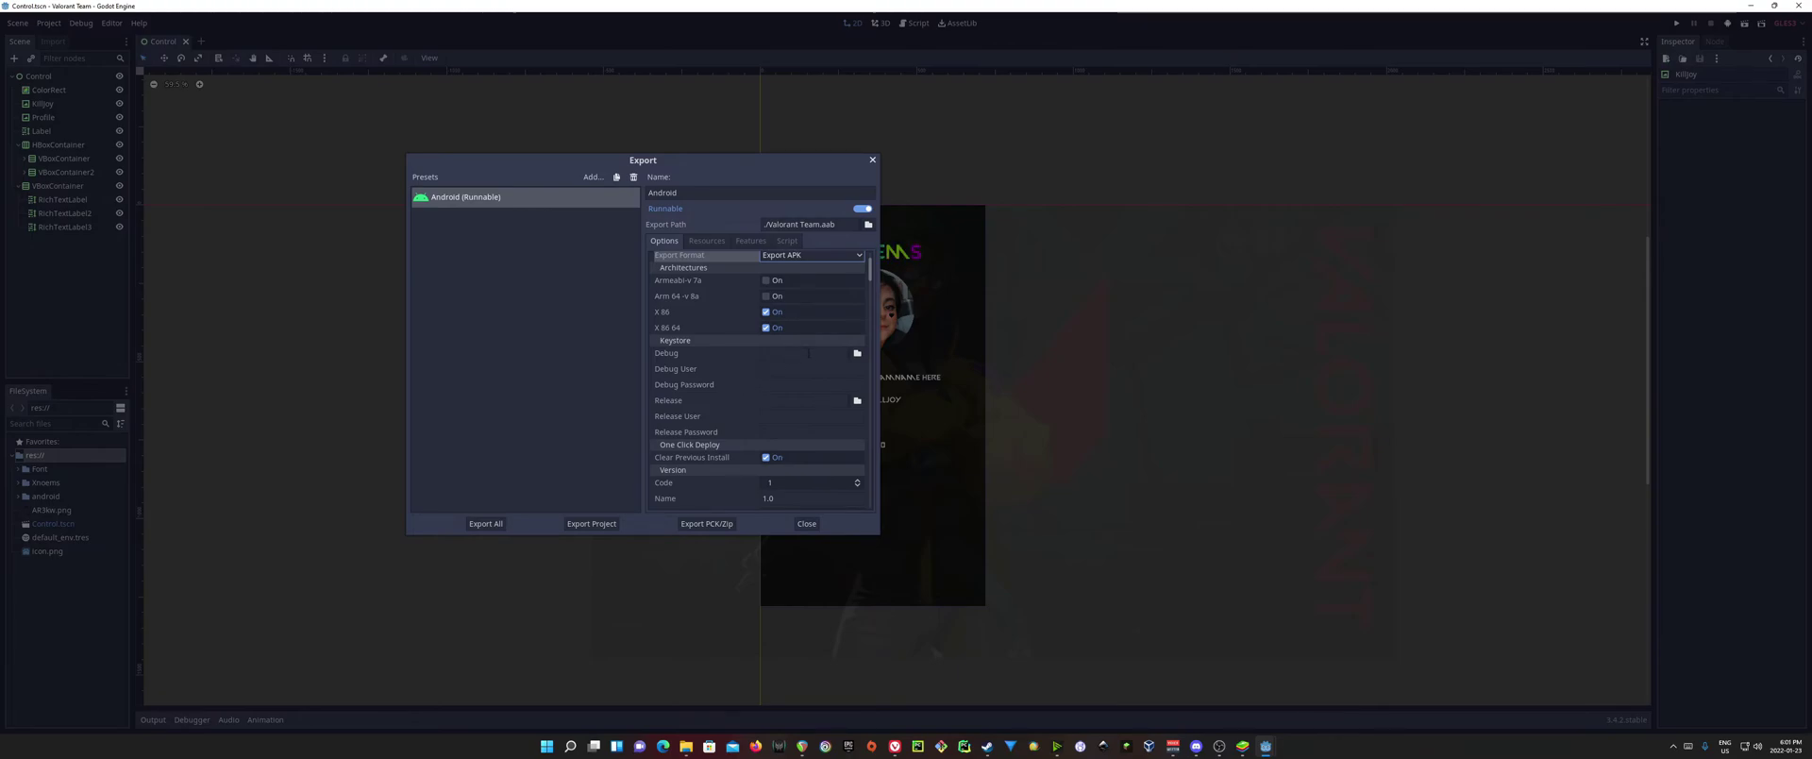
scroll(809, 353, down, 2)
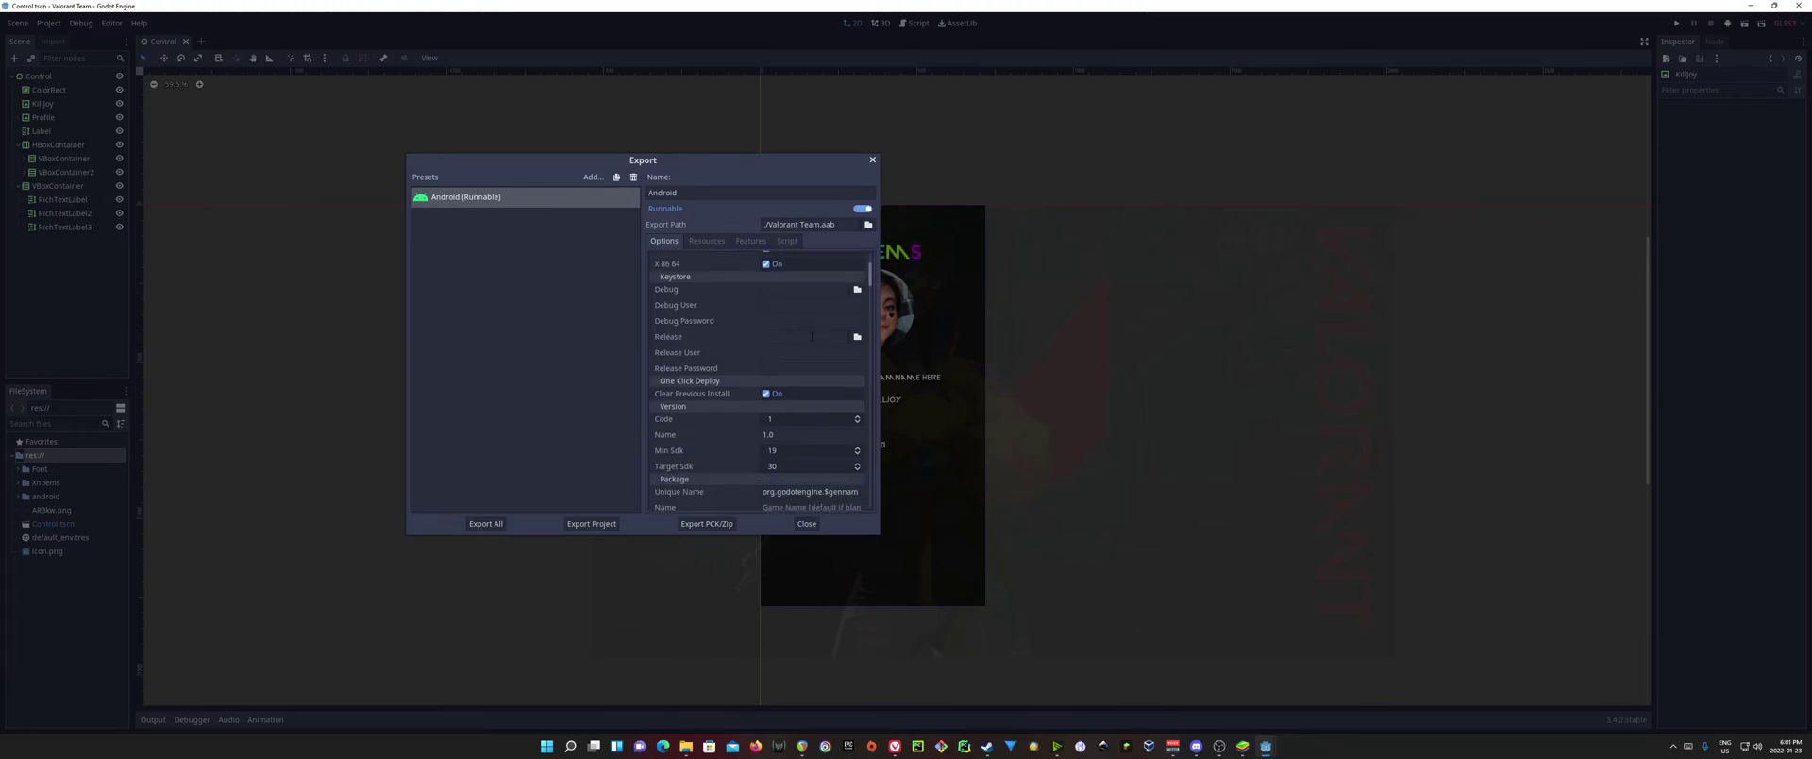
click(798, 336)
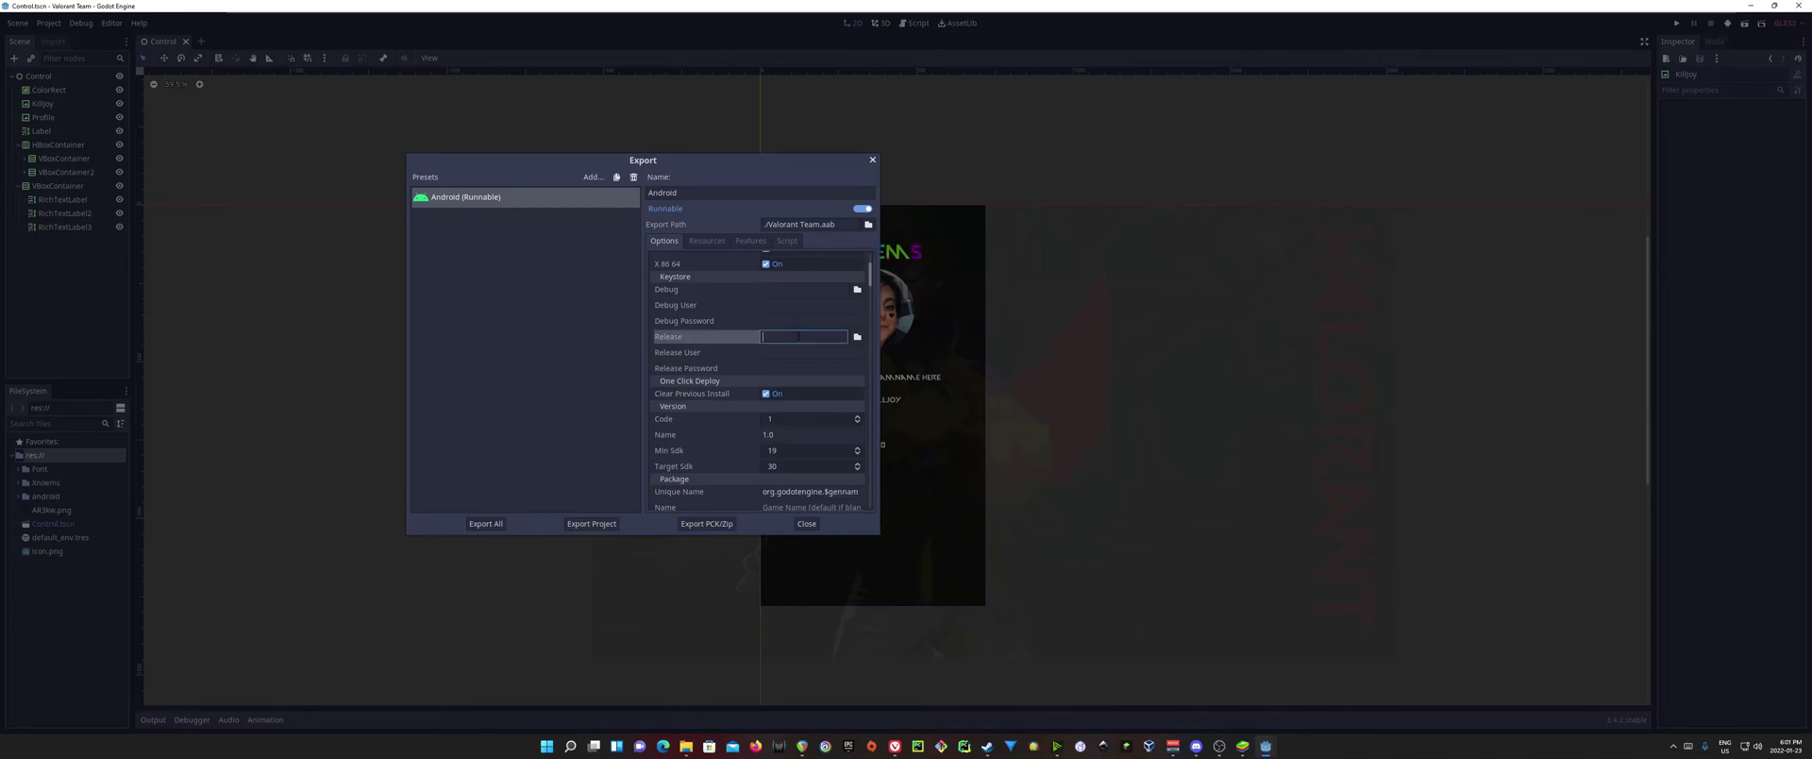
click(793, 352)
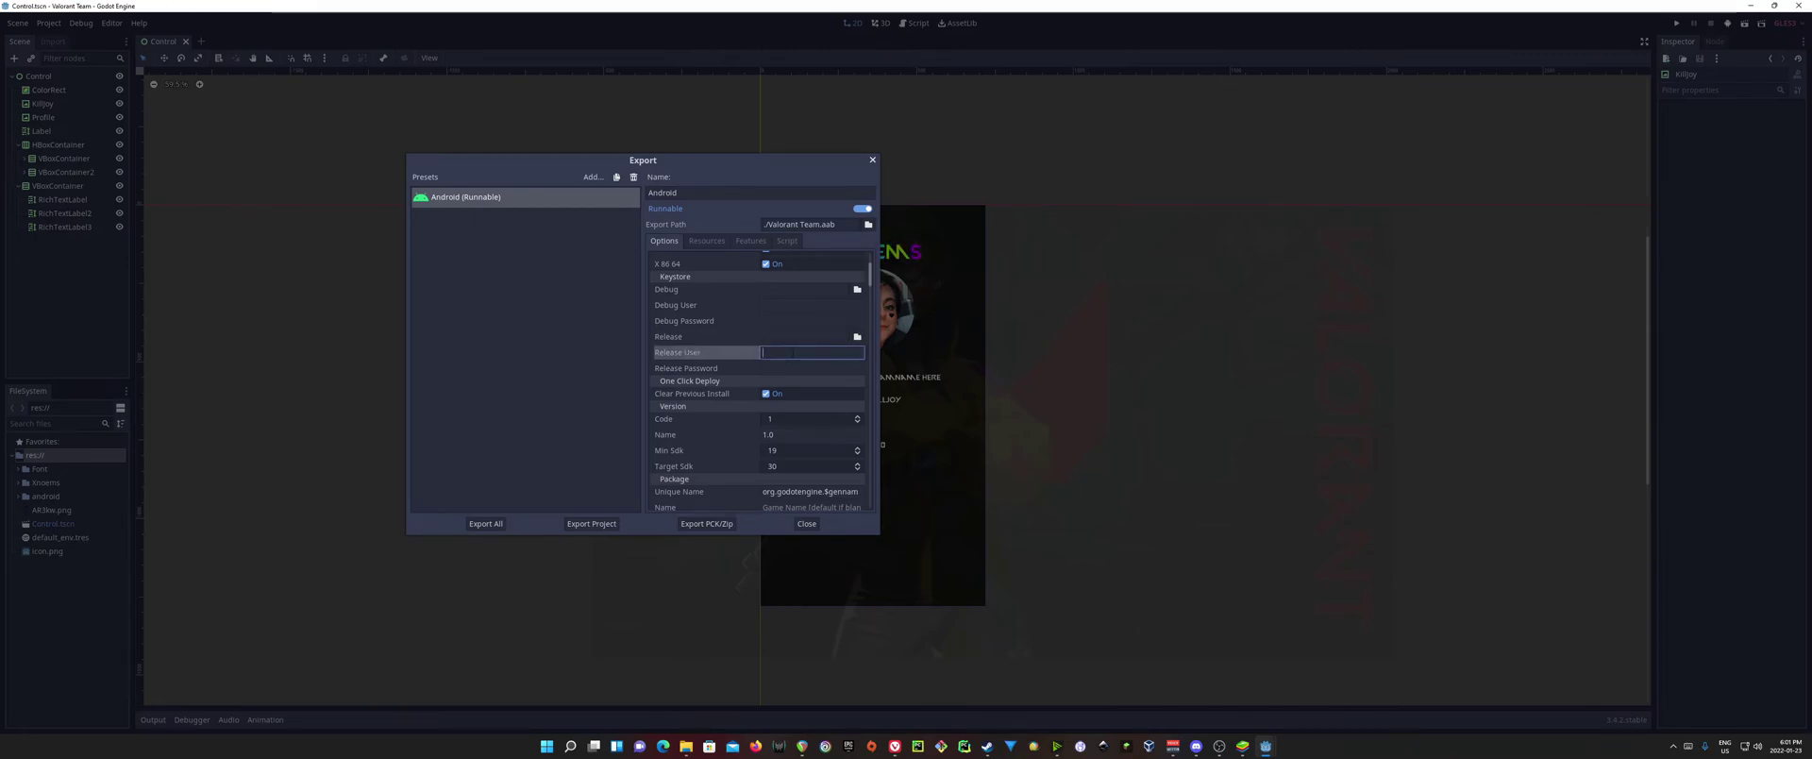
key(Tab)
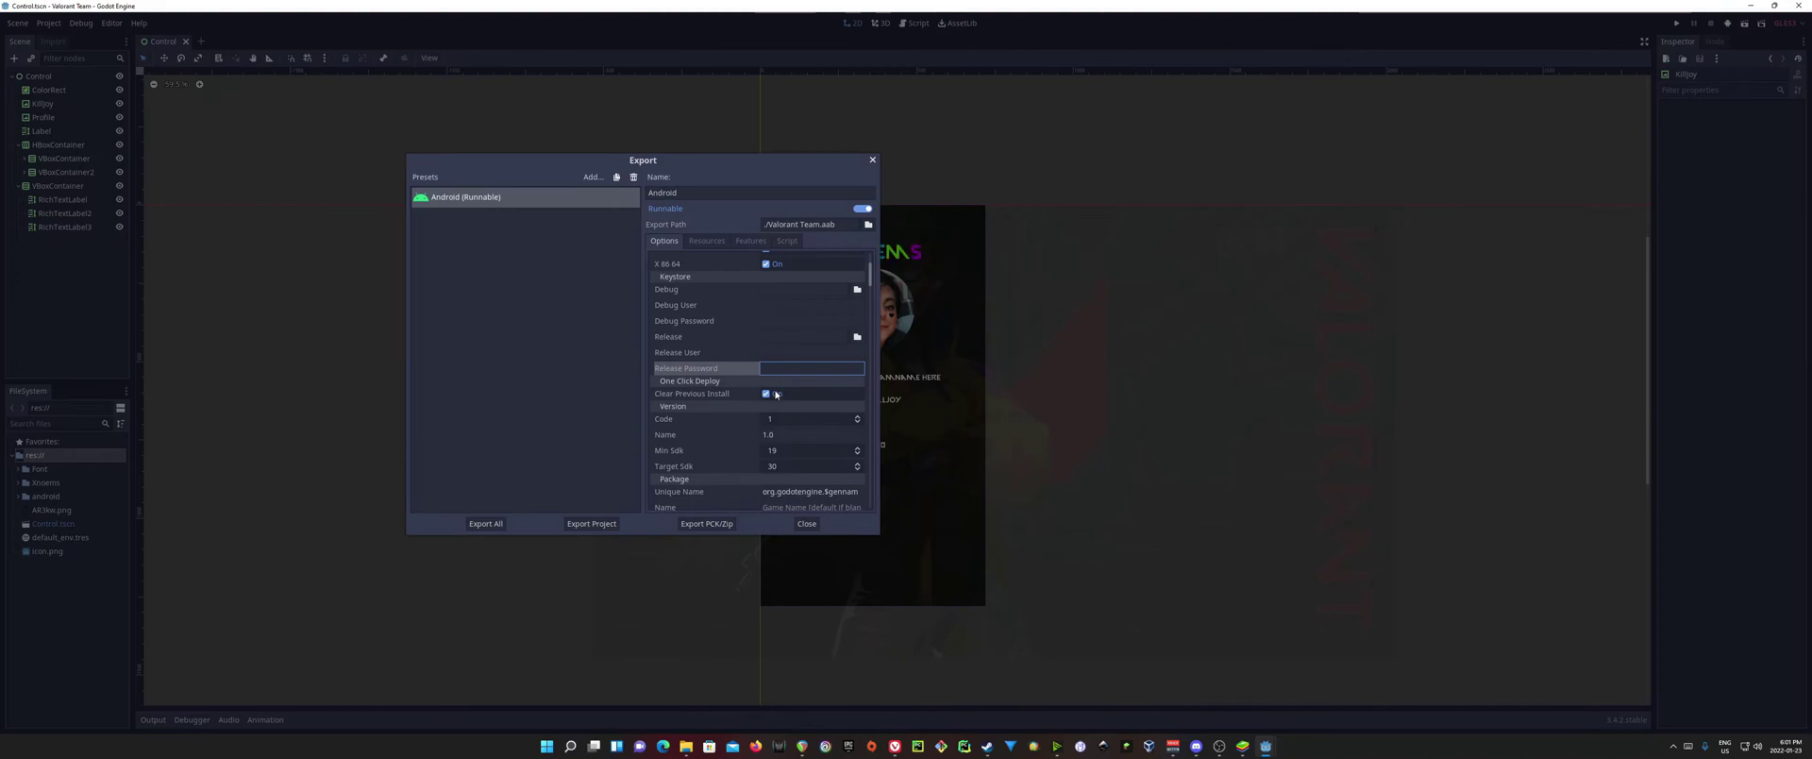
scroll(775, 395, down, 4)
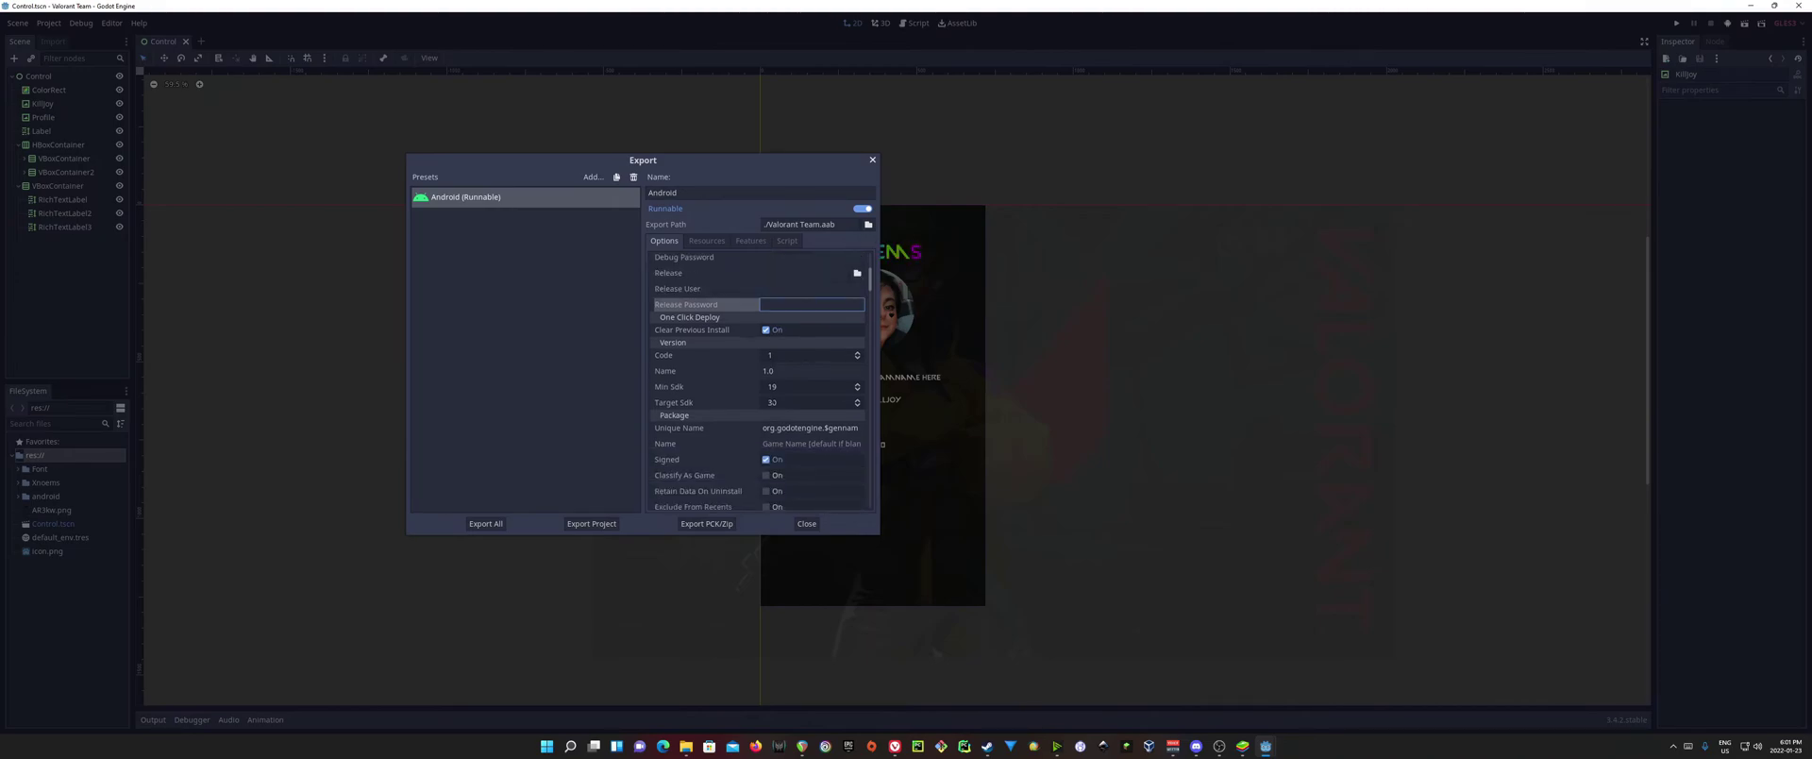
scroll(769, 401, down, 12)
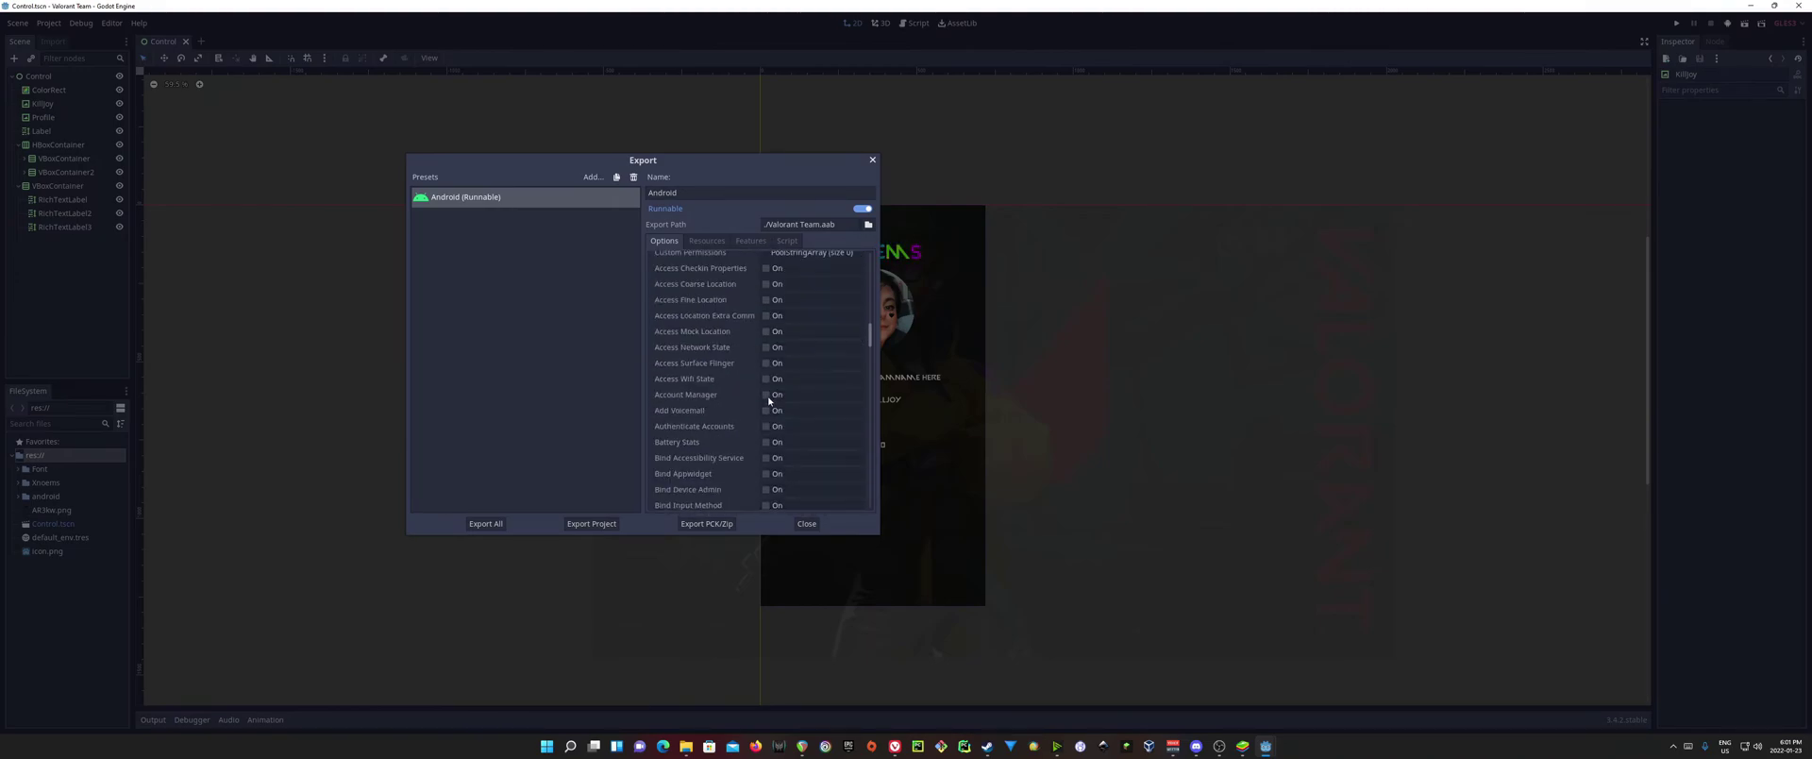
scroll(767, 397, up, 2)
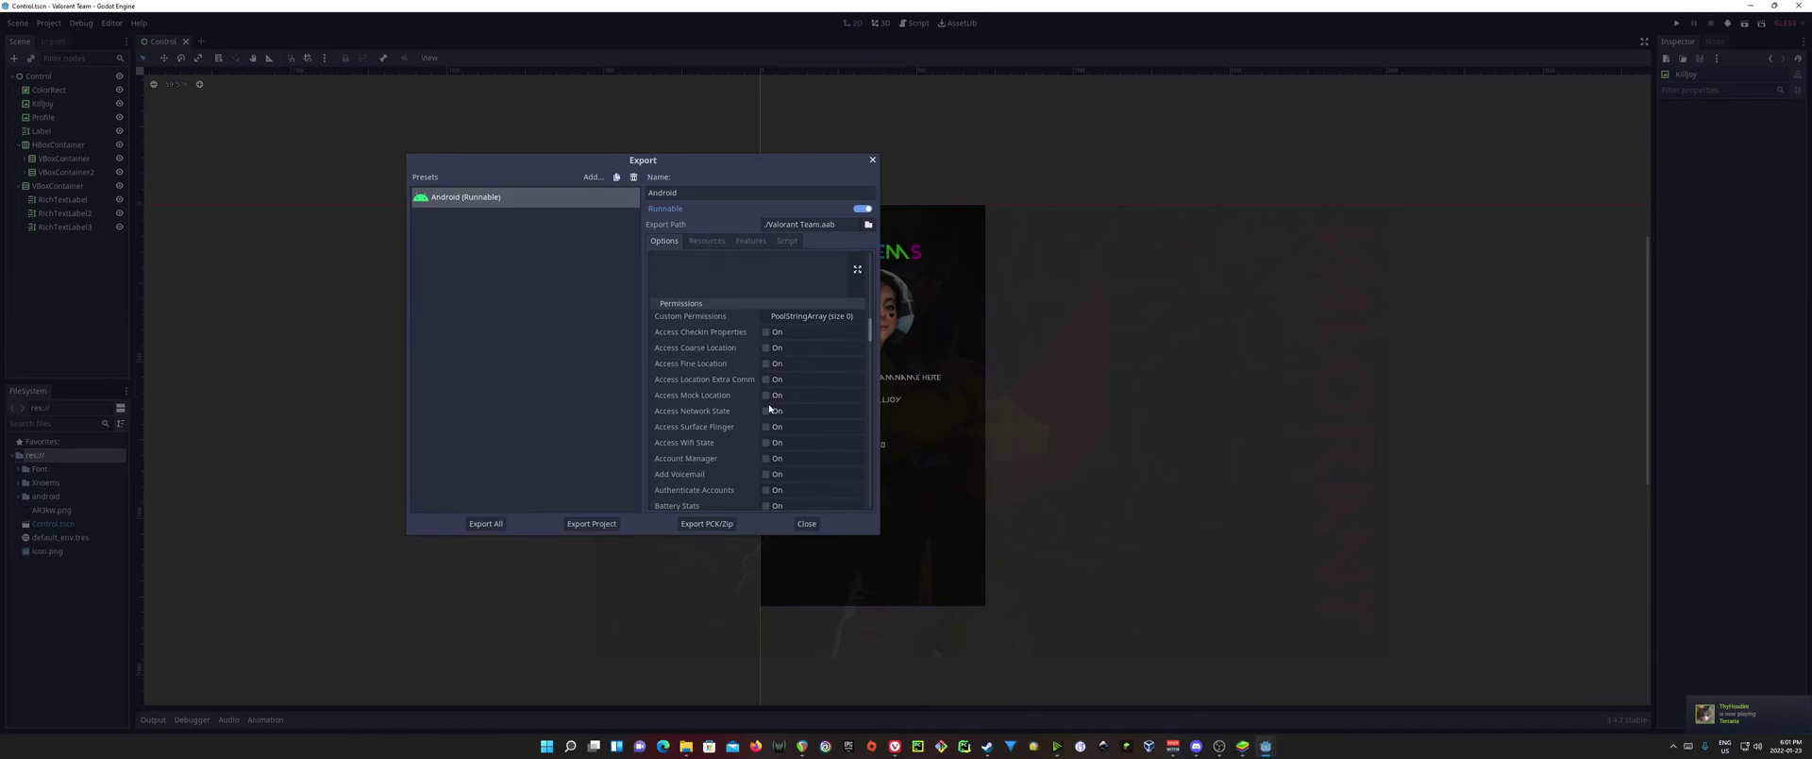
scroll(742, 387, up, 10)
Export the project with debug as Valorant Team.apk, overwriting the existing APK
click(592, 523)
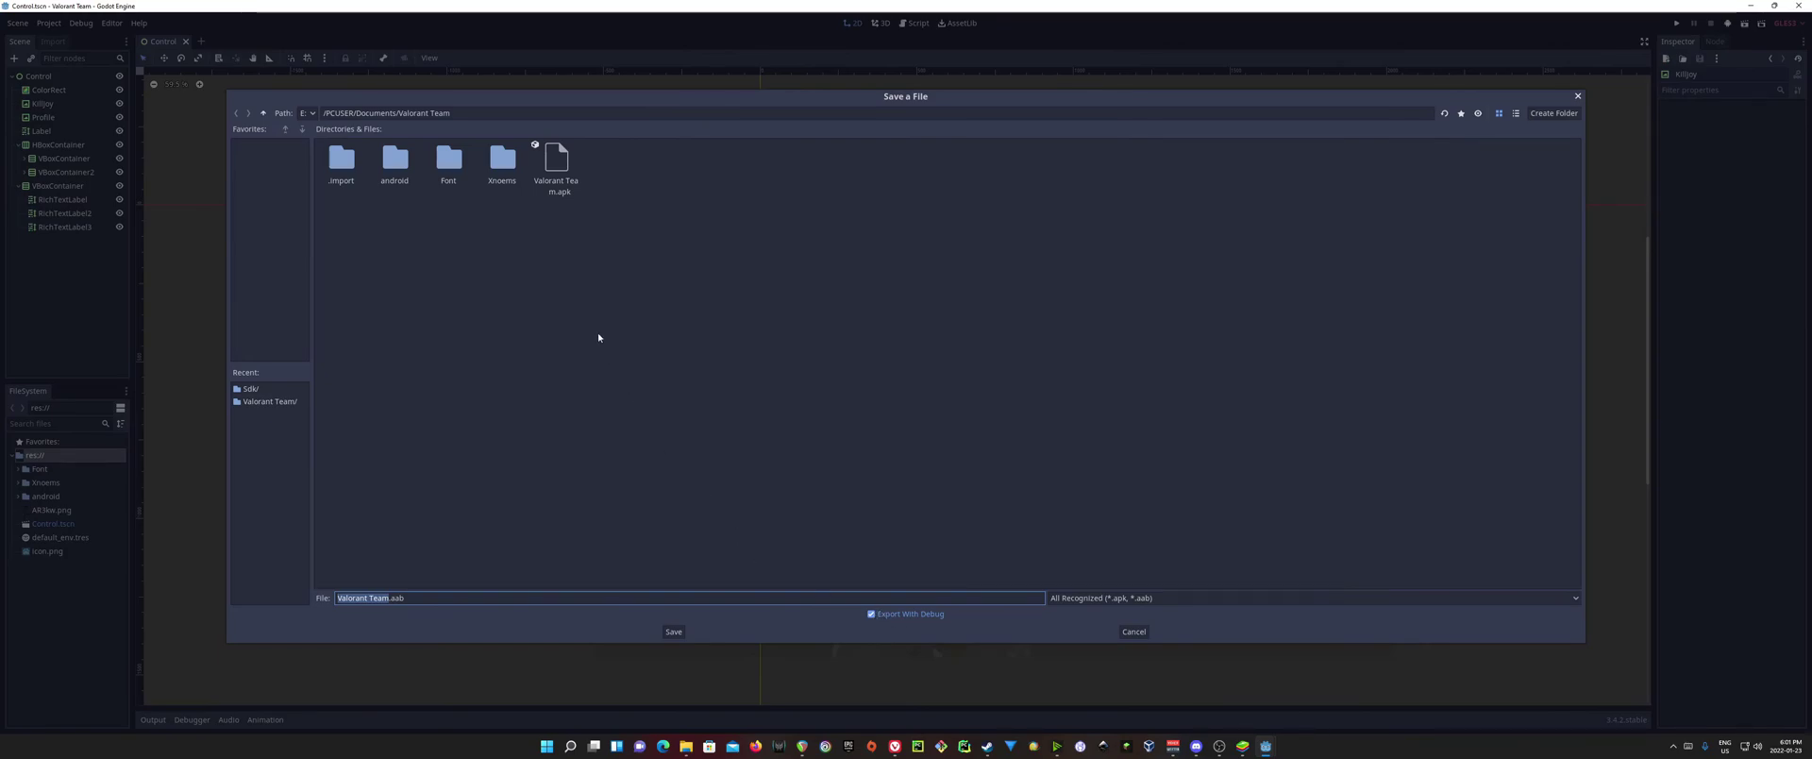
click(558, 163)
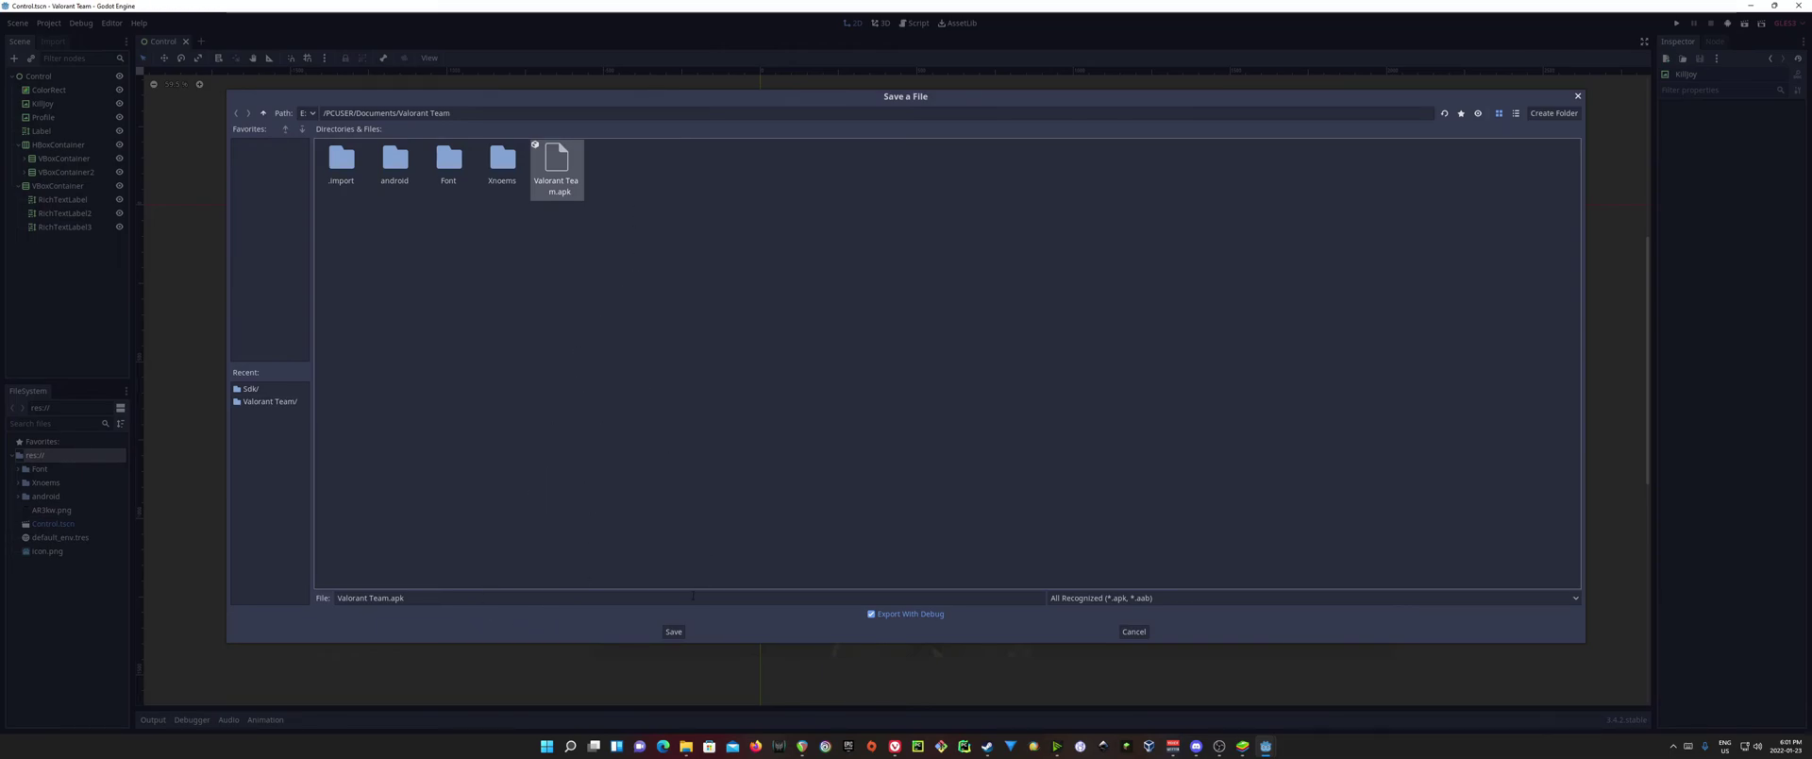
key(ctrl+d)
click(688, 450)
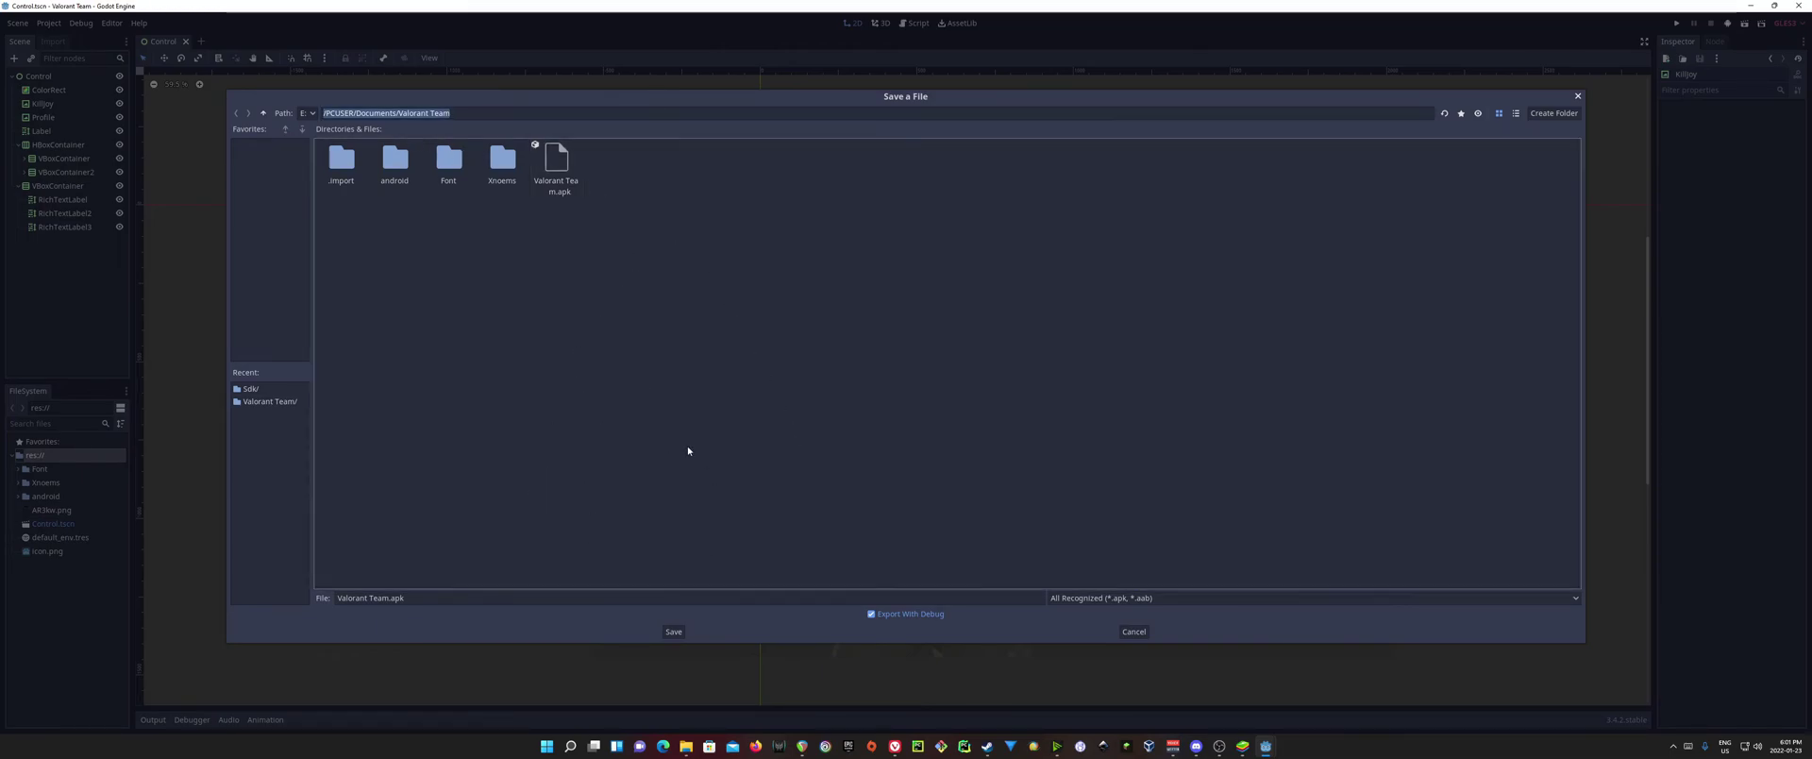
click(676, 633)
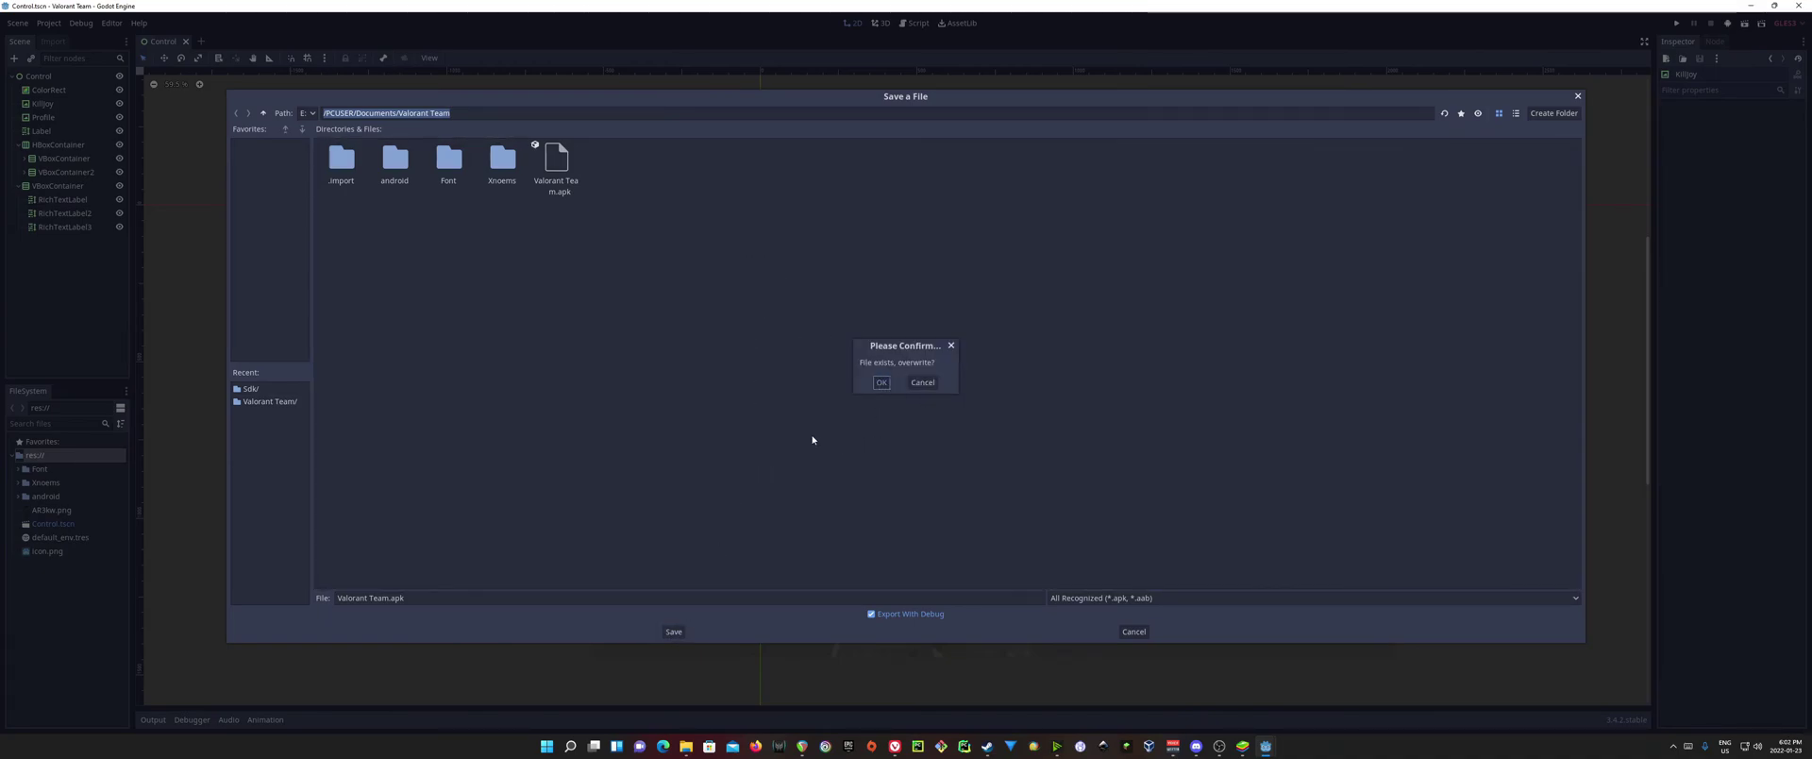
key(Return)
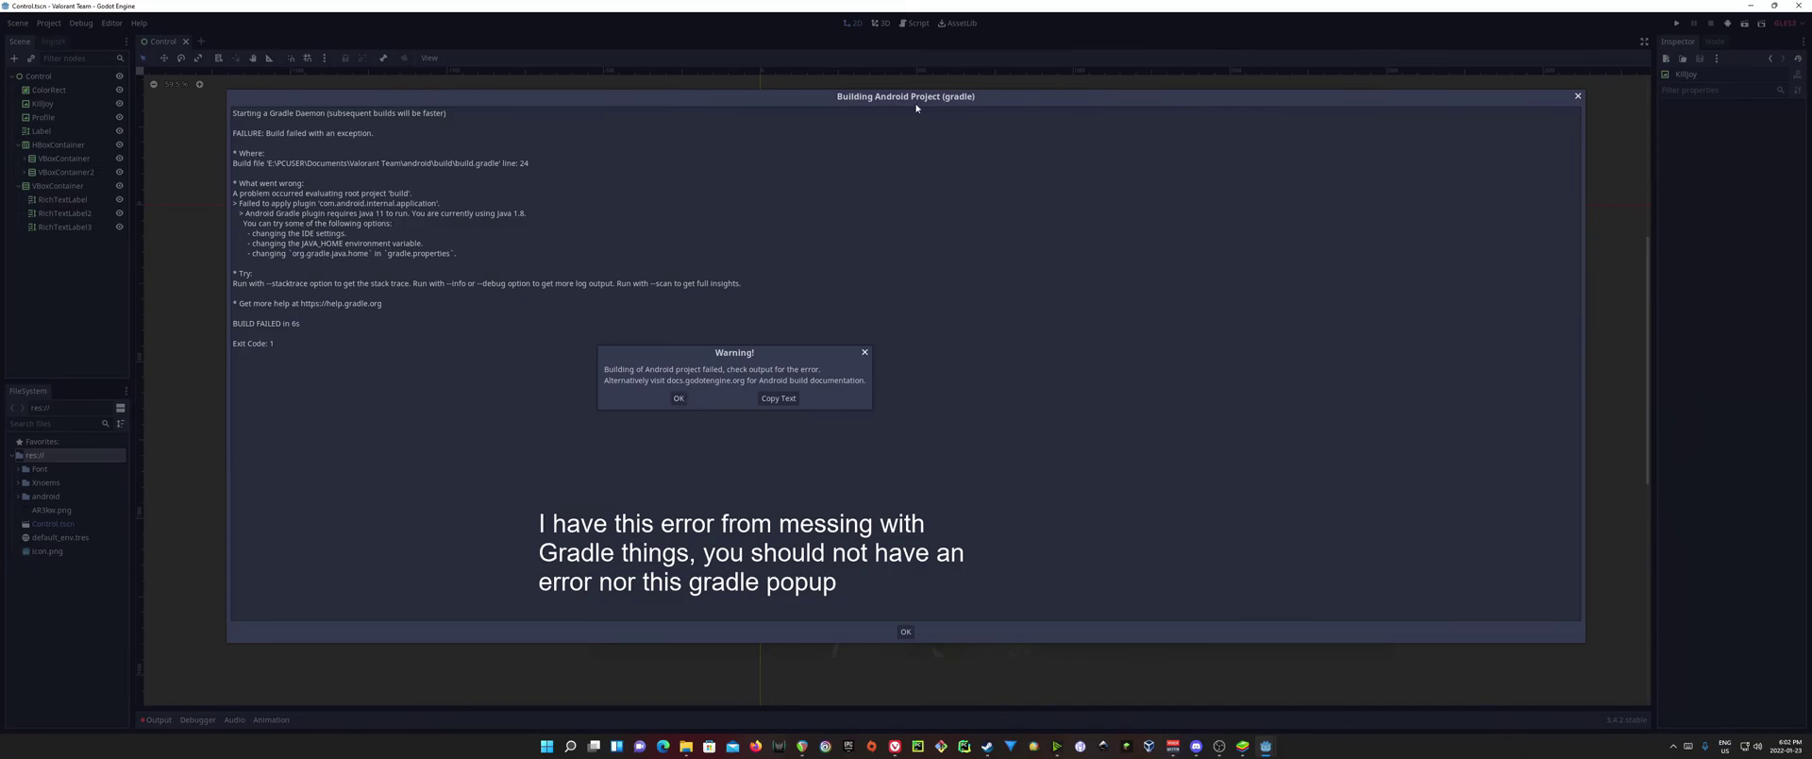
Dismiss the Gradle build warning, the Android build log and the export error
click(865, 353)
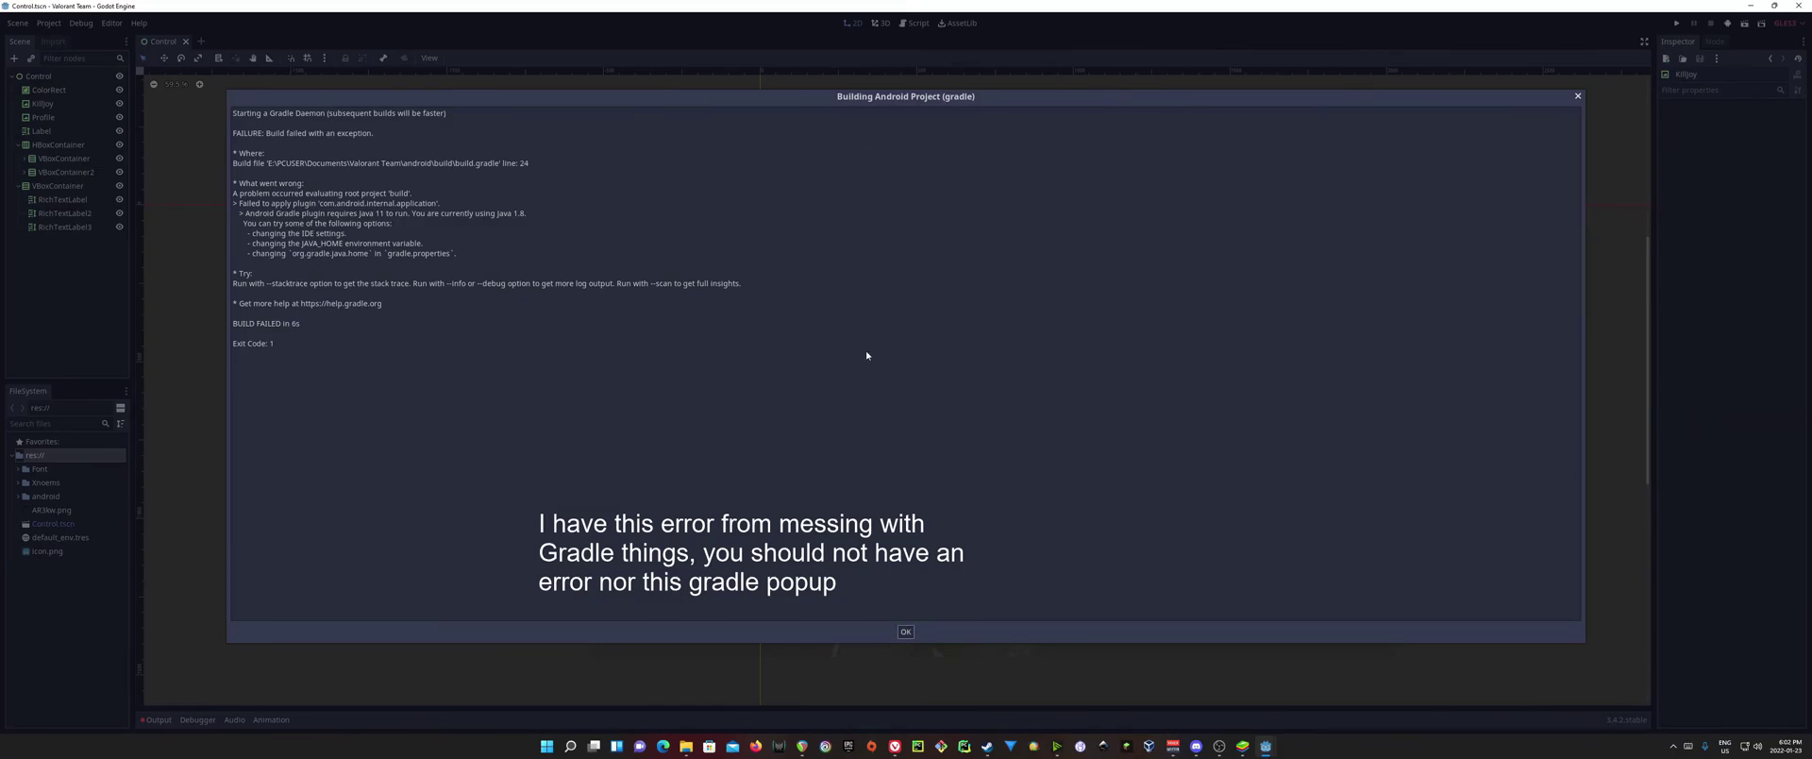
click(1578, 97)
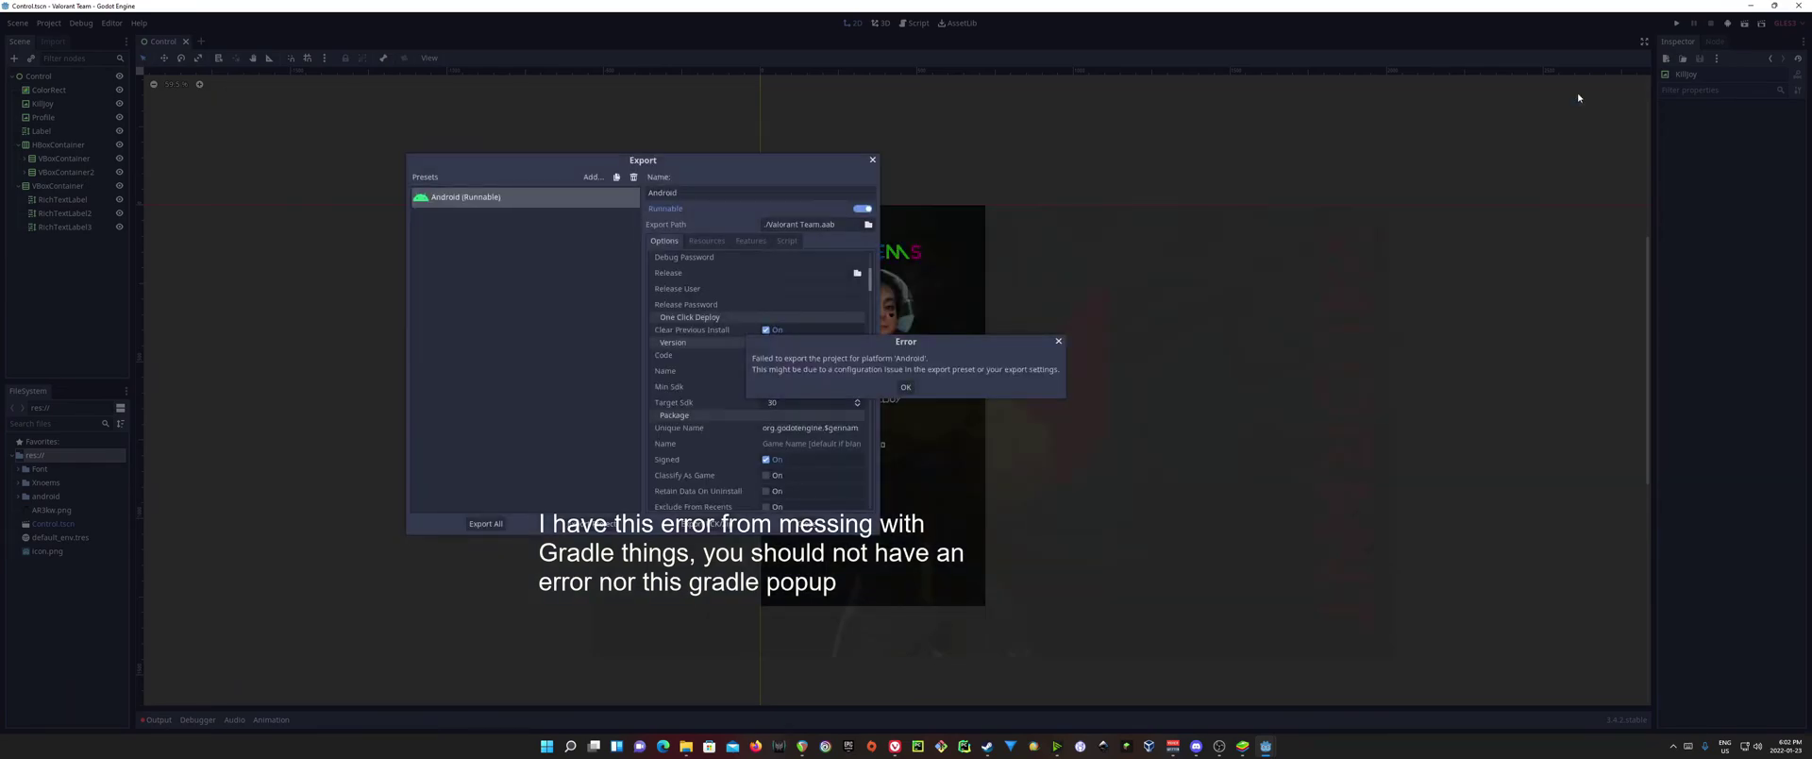
click(907, 388)
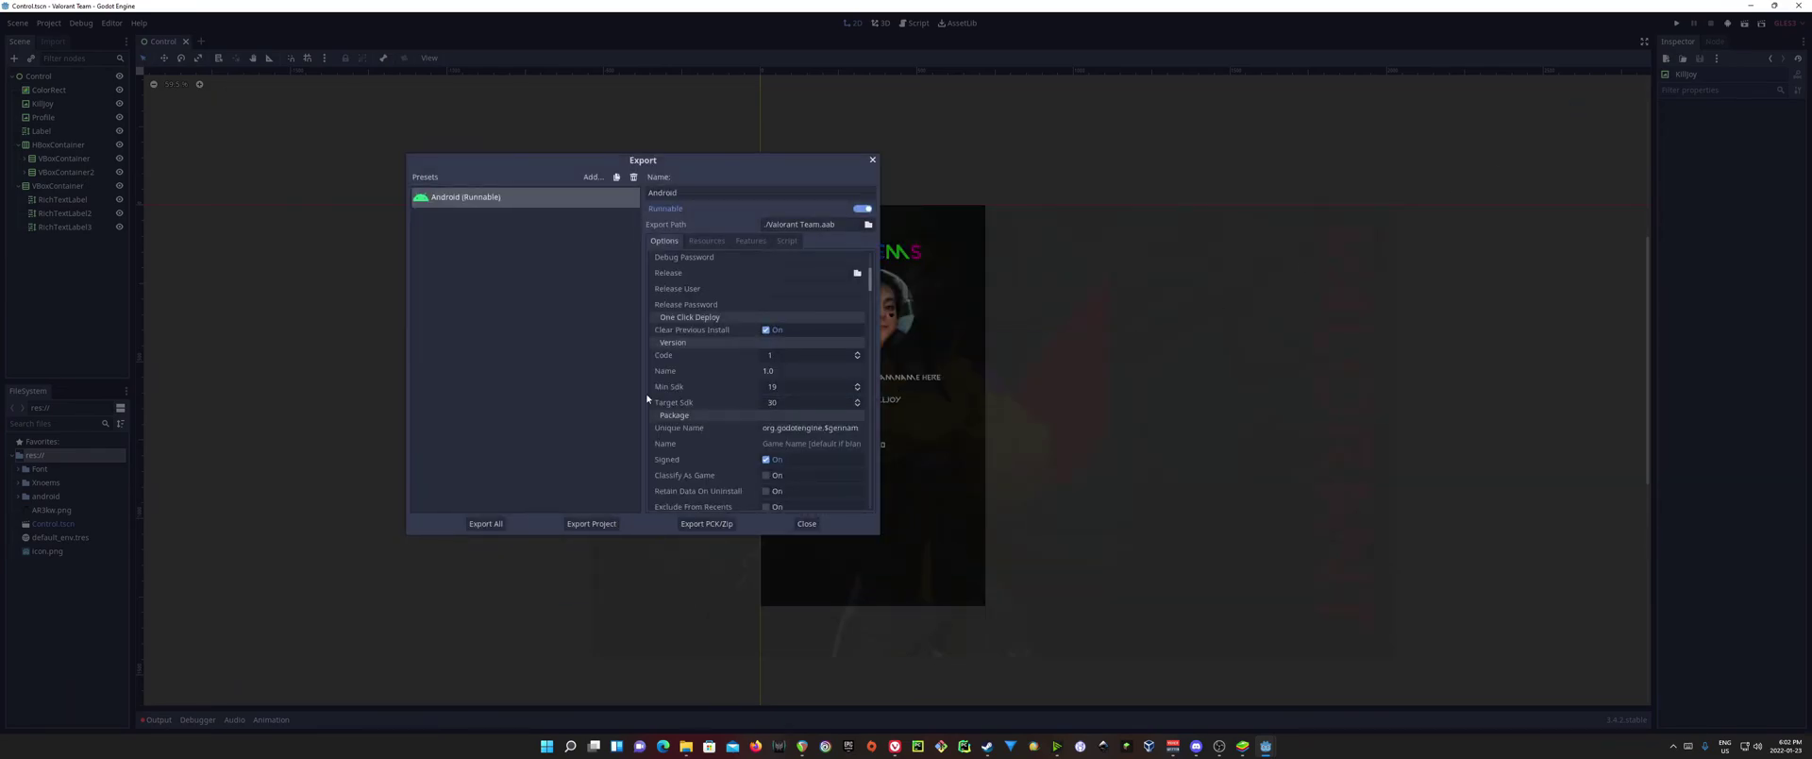
scroll(688, 397, up, 4)
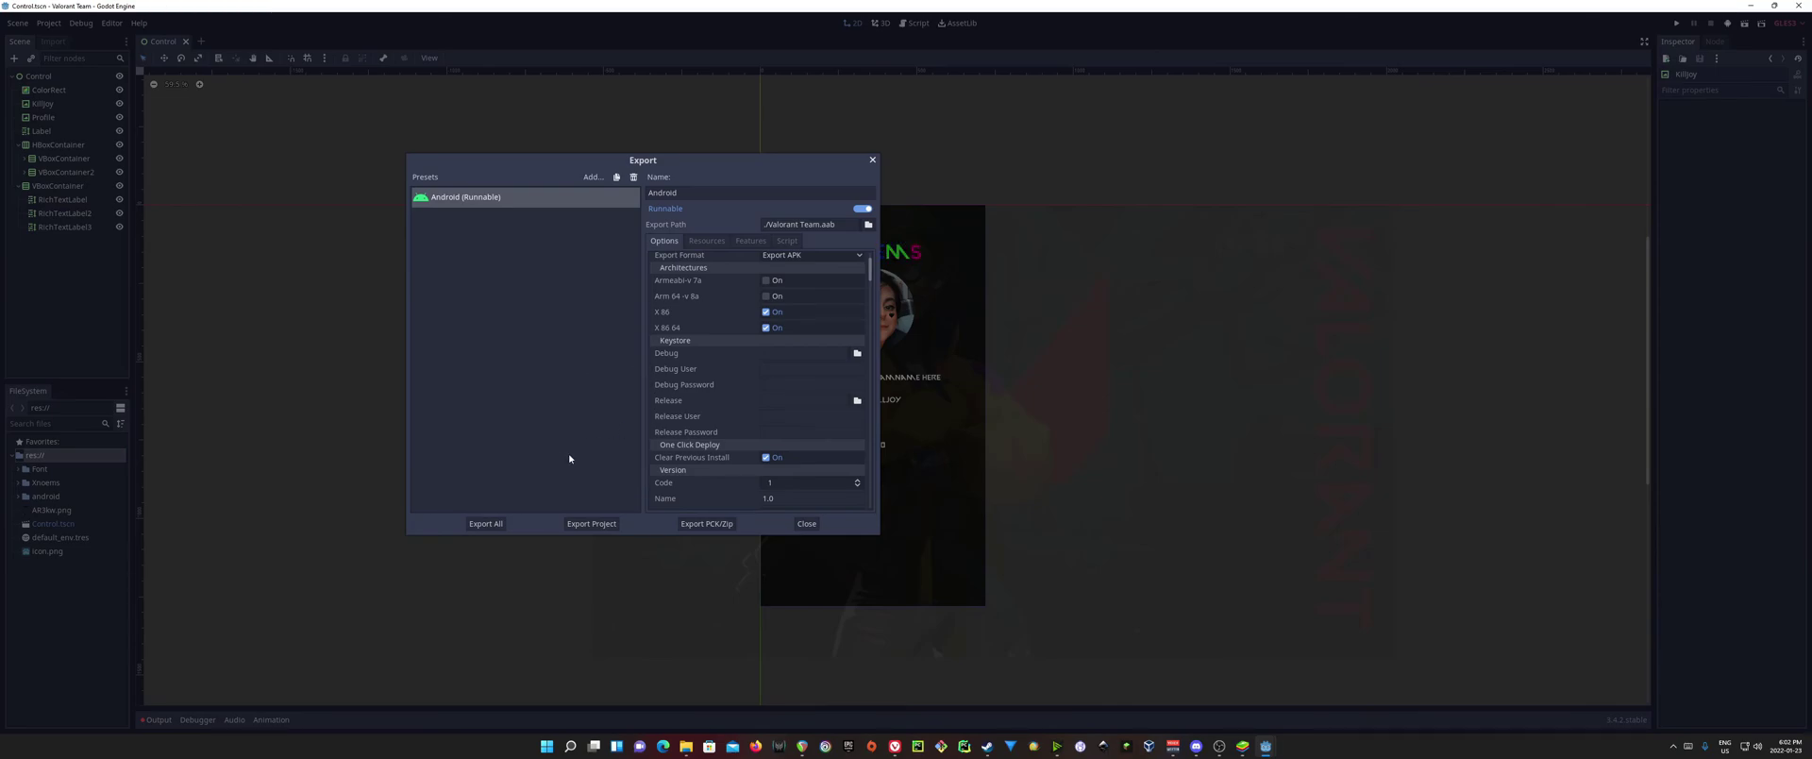
From File Explorer, open Valorant Team.apk to launch BlueStacks beside the folder
key(alt+Tab)
click(1025, 436)
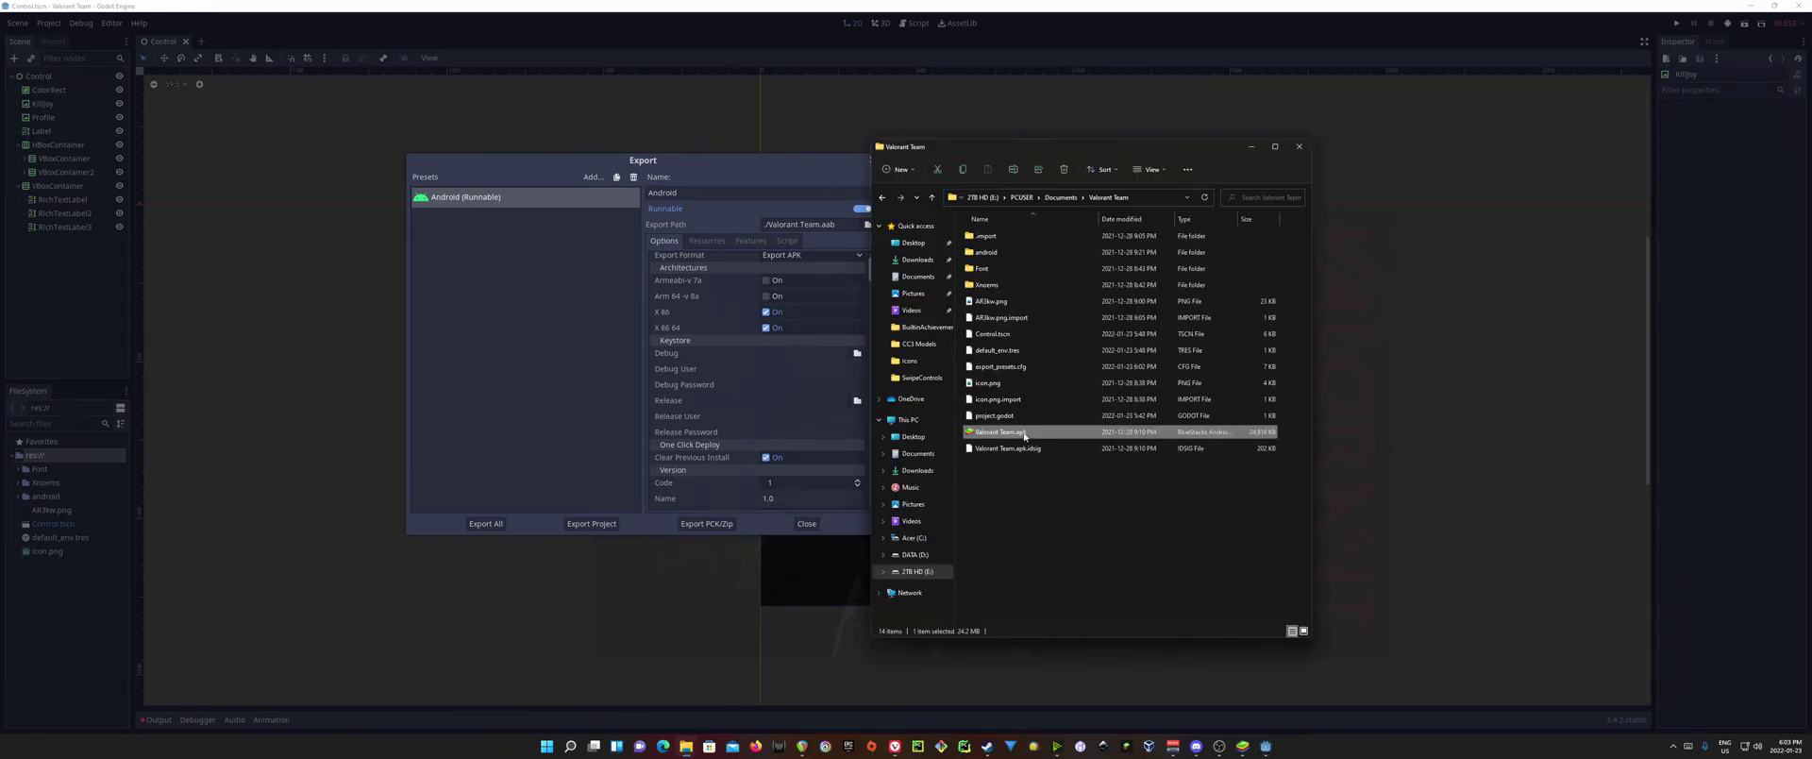
double_click(1032, 436)
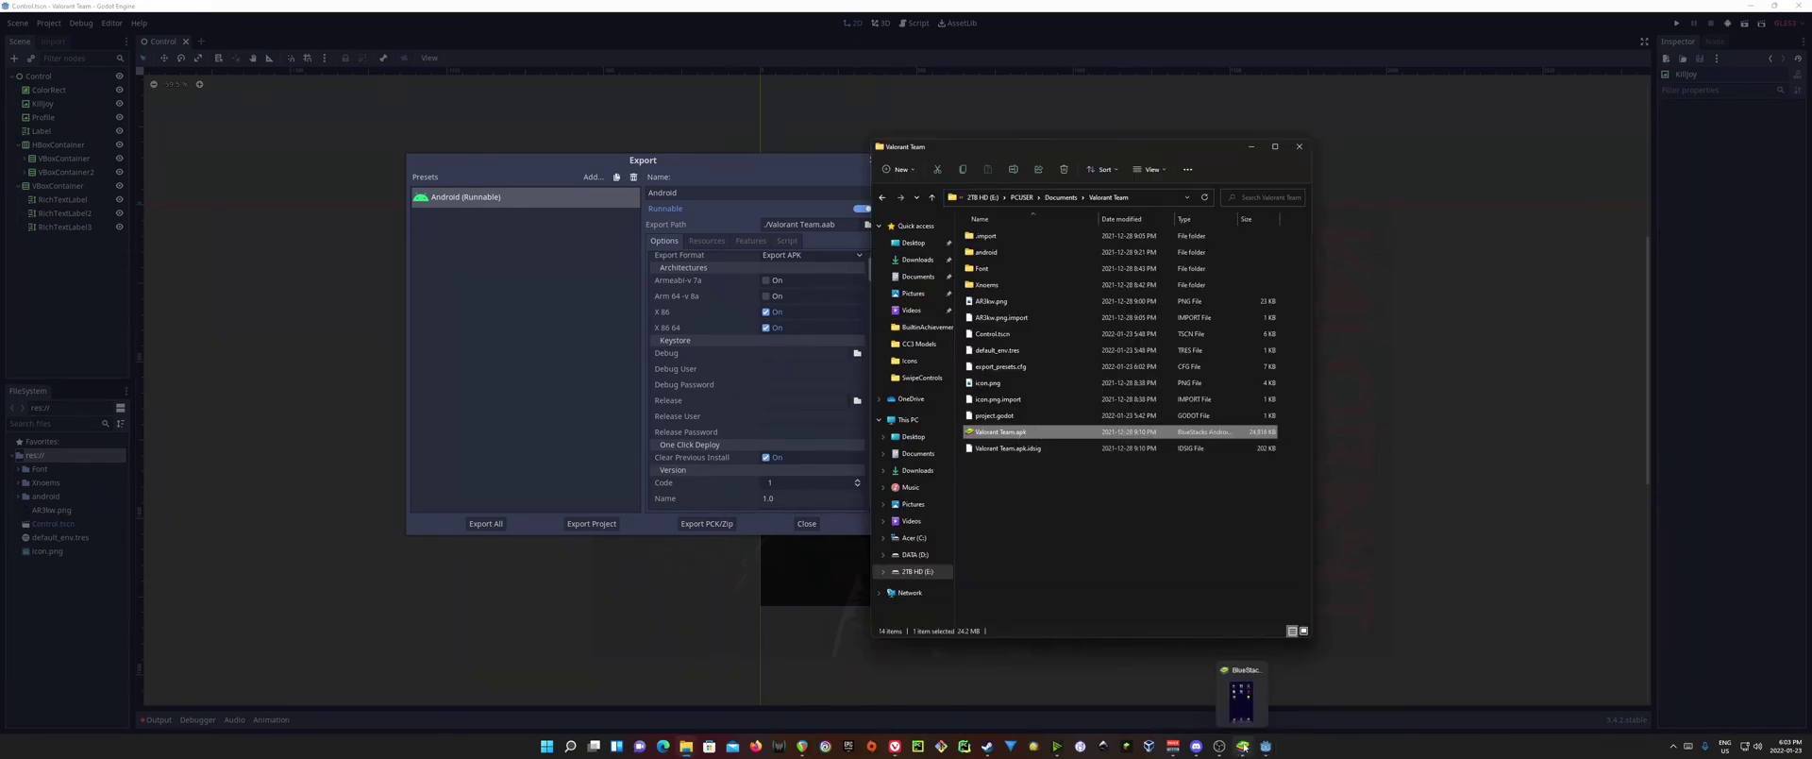
drag(989, 35, 605, 41)
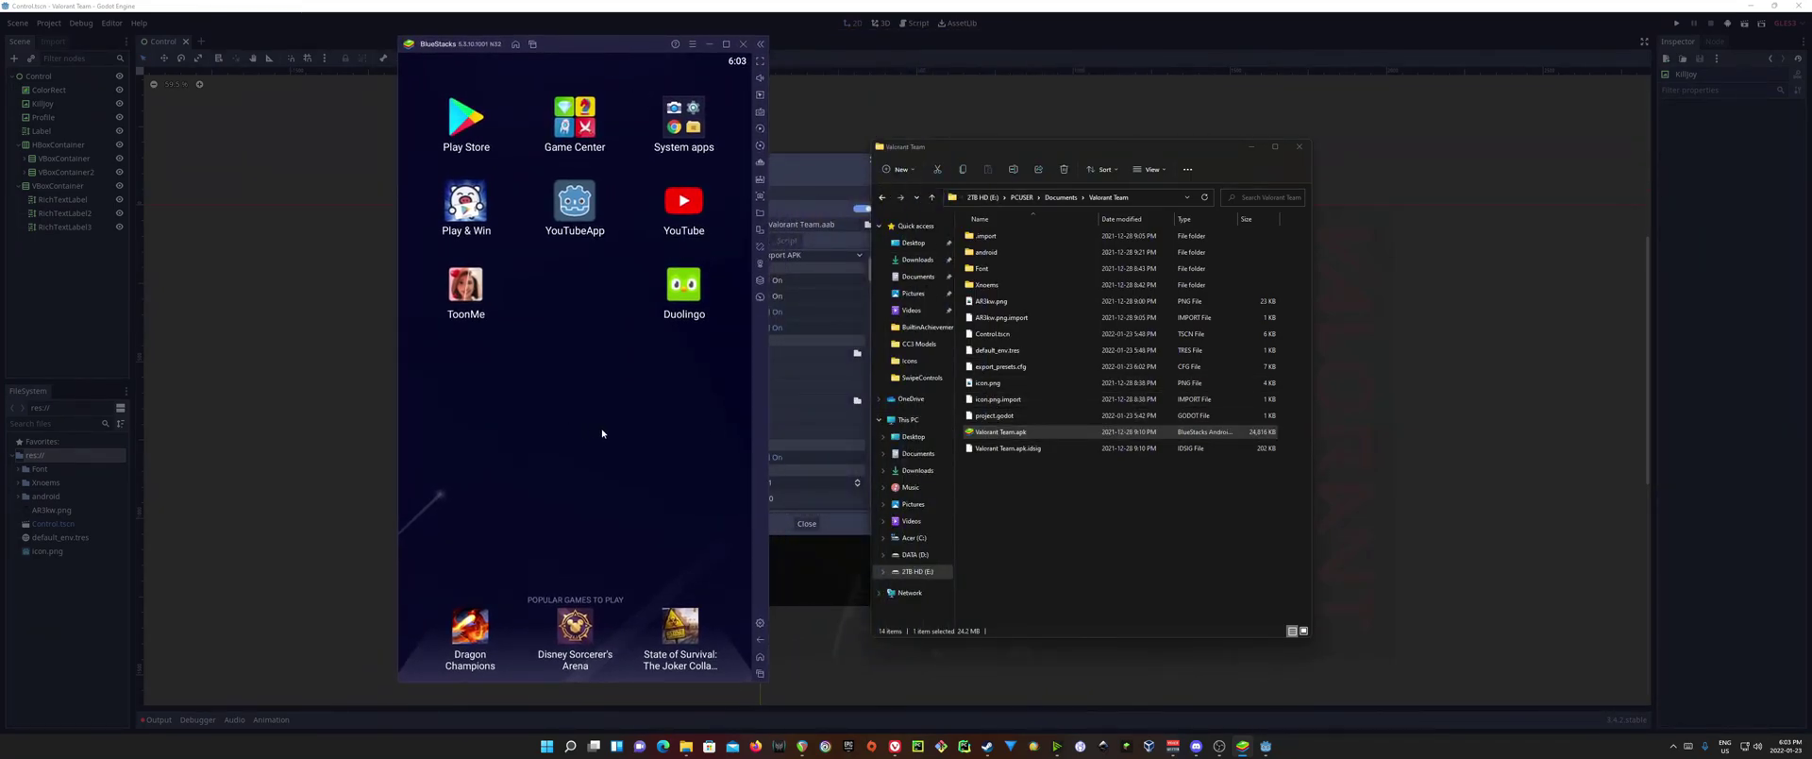
Install Valorant Team.apk onto BlueStacks, run the app, then close the emulator
drag(1001, 432, 607, 373)
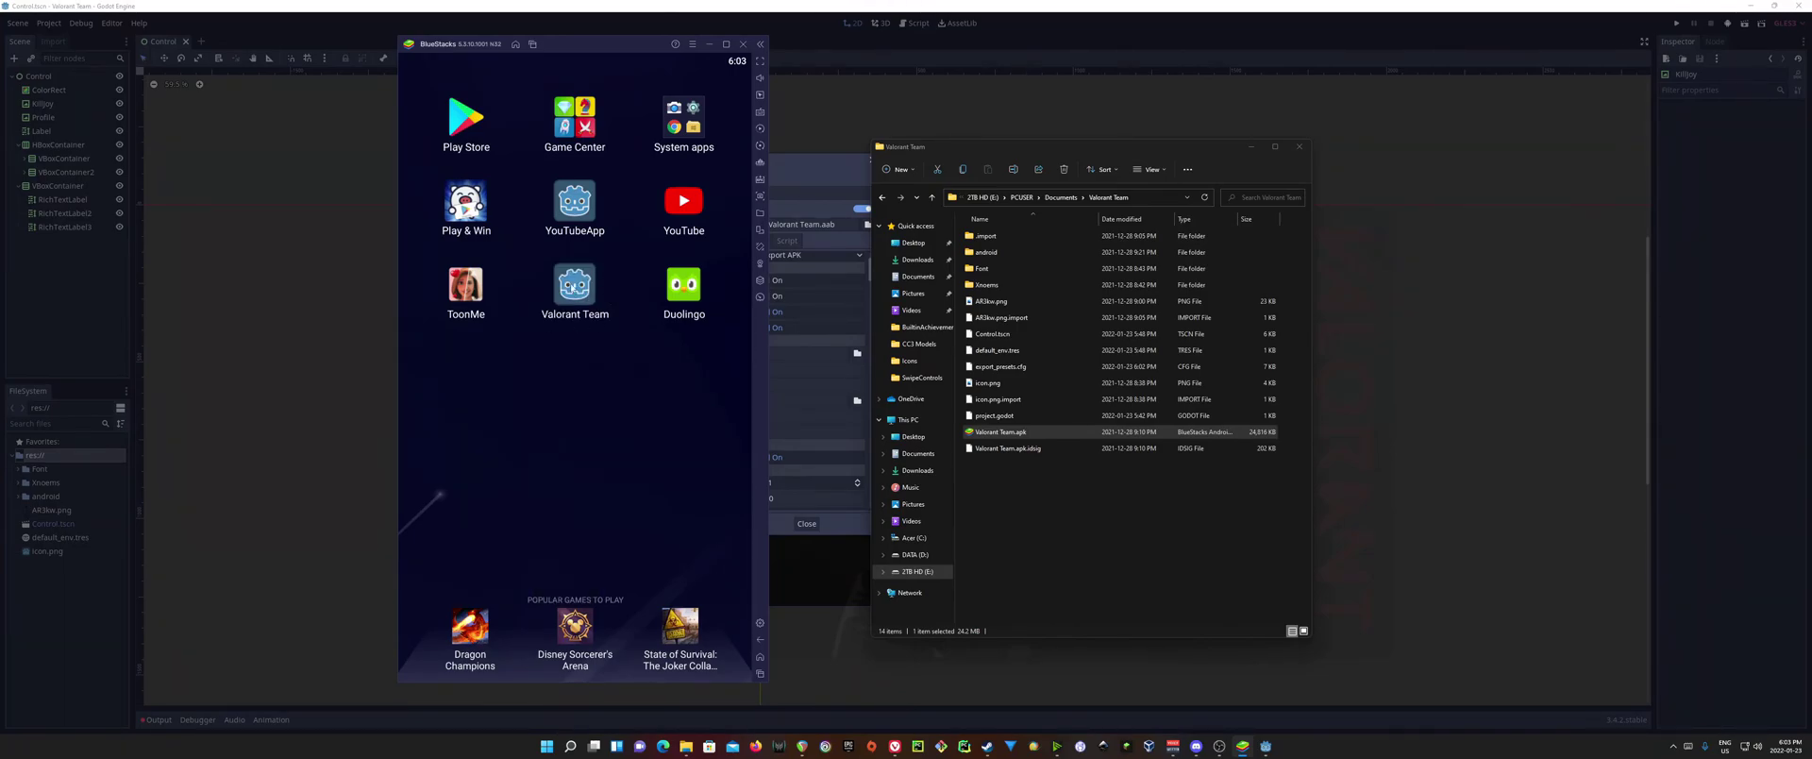
click(575, 285)
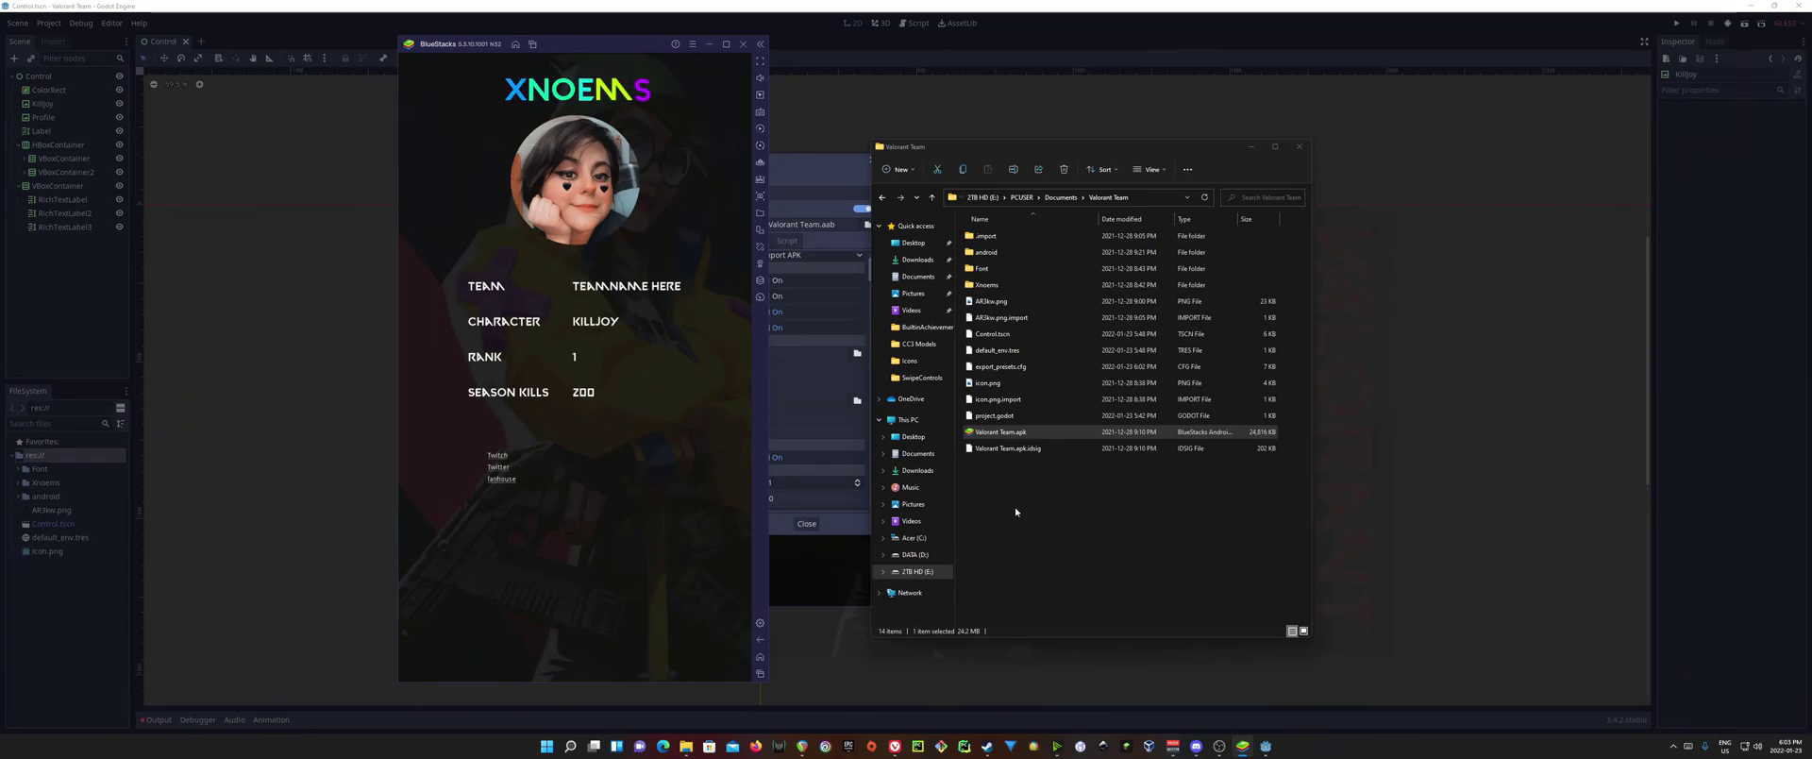
click(743, 45)
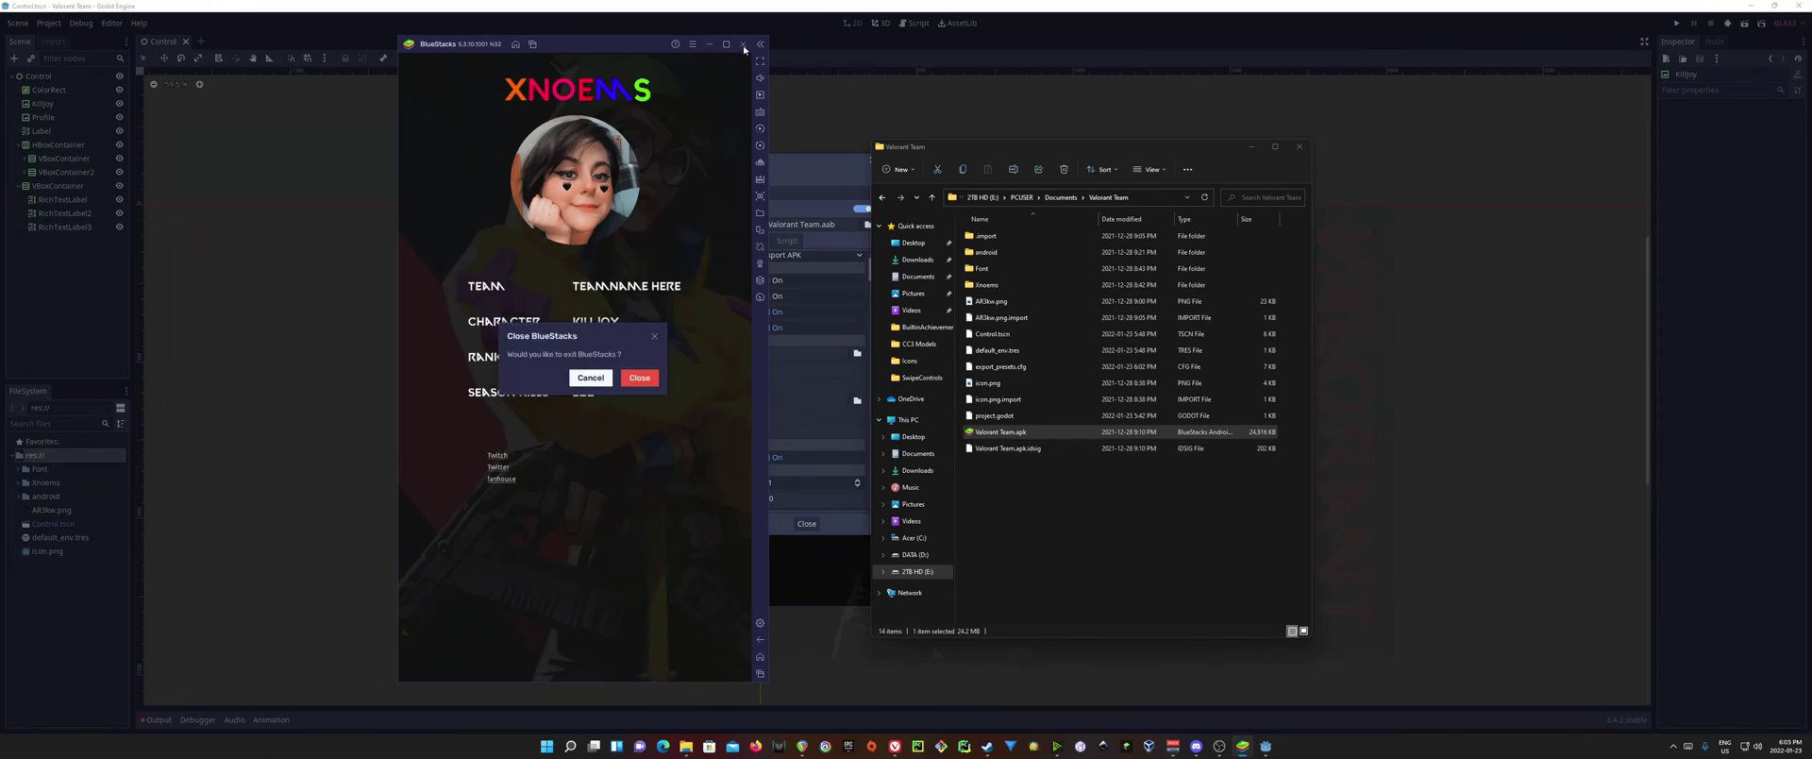
click(639, 377)
click(506, 265)
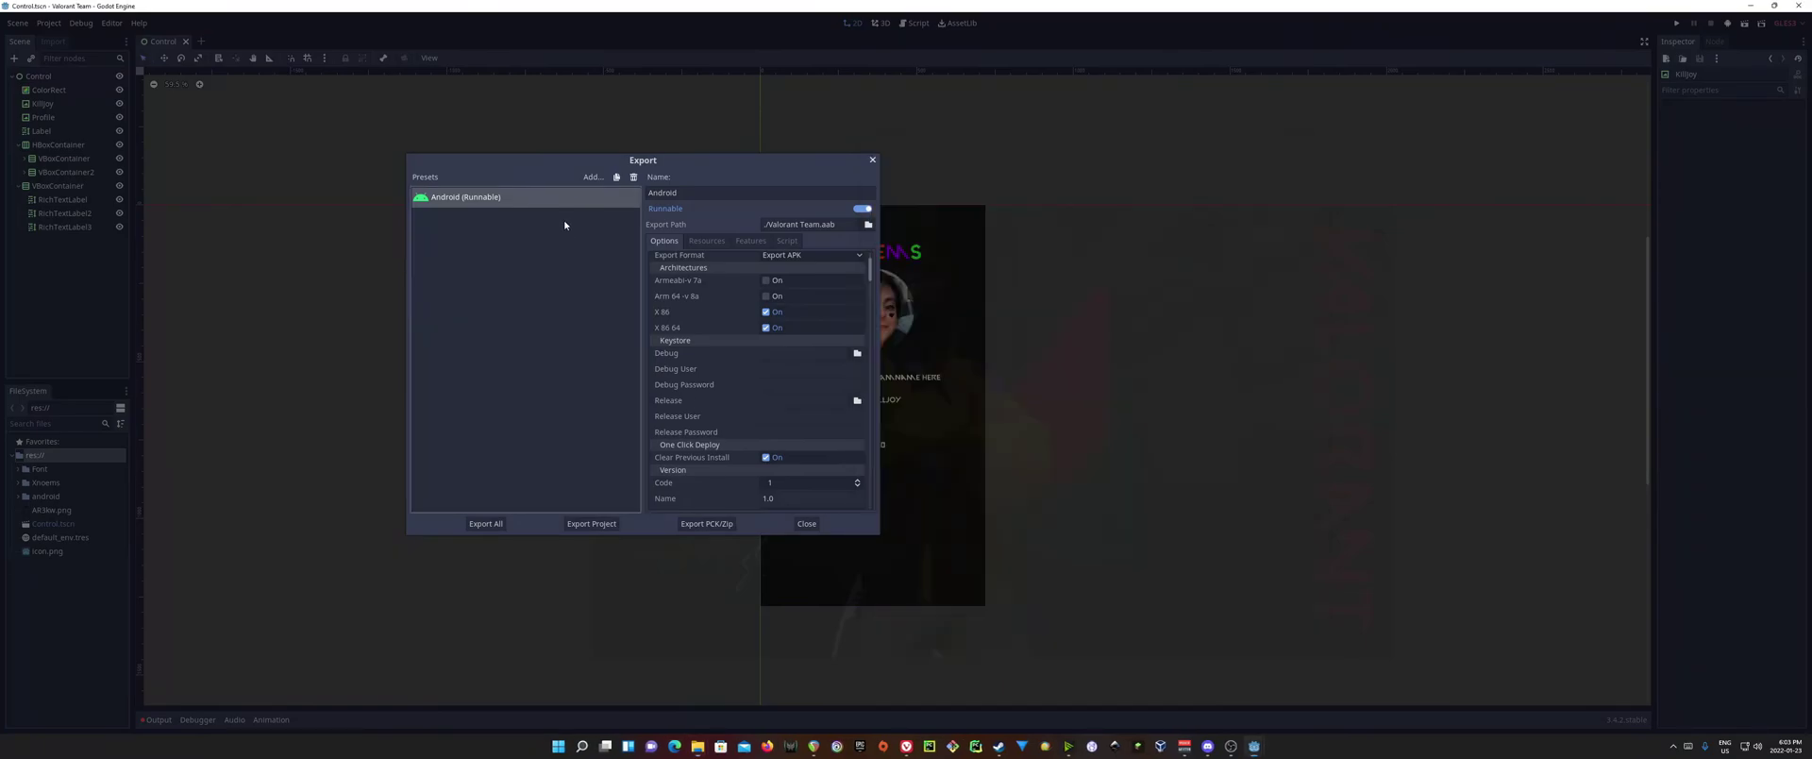
Close the Export dialog to reveal the Control scene with the XNOEMS player card
click(873, 161)
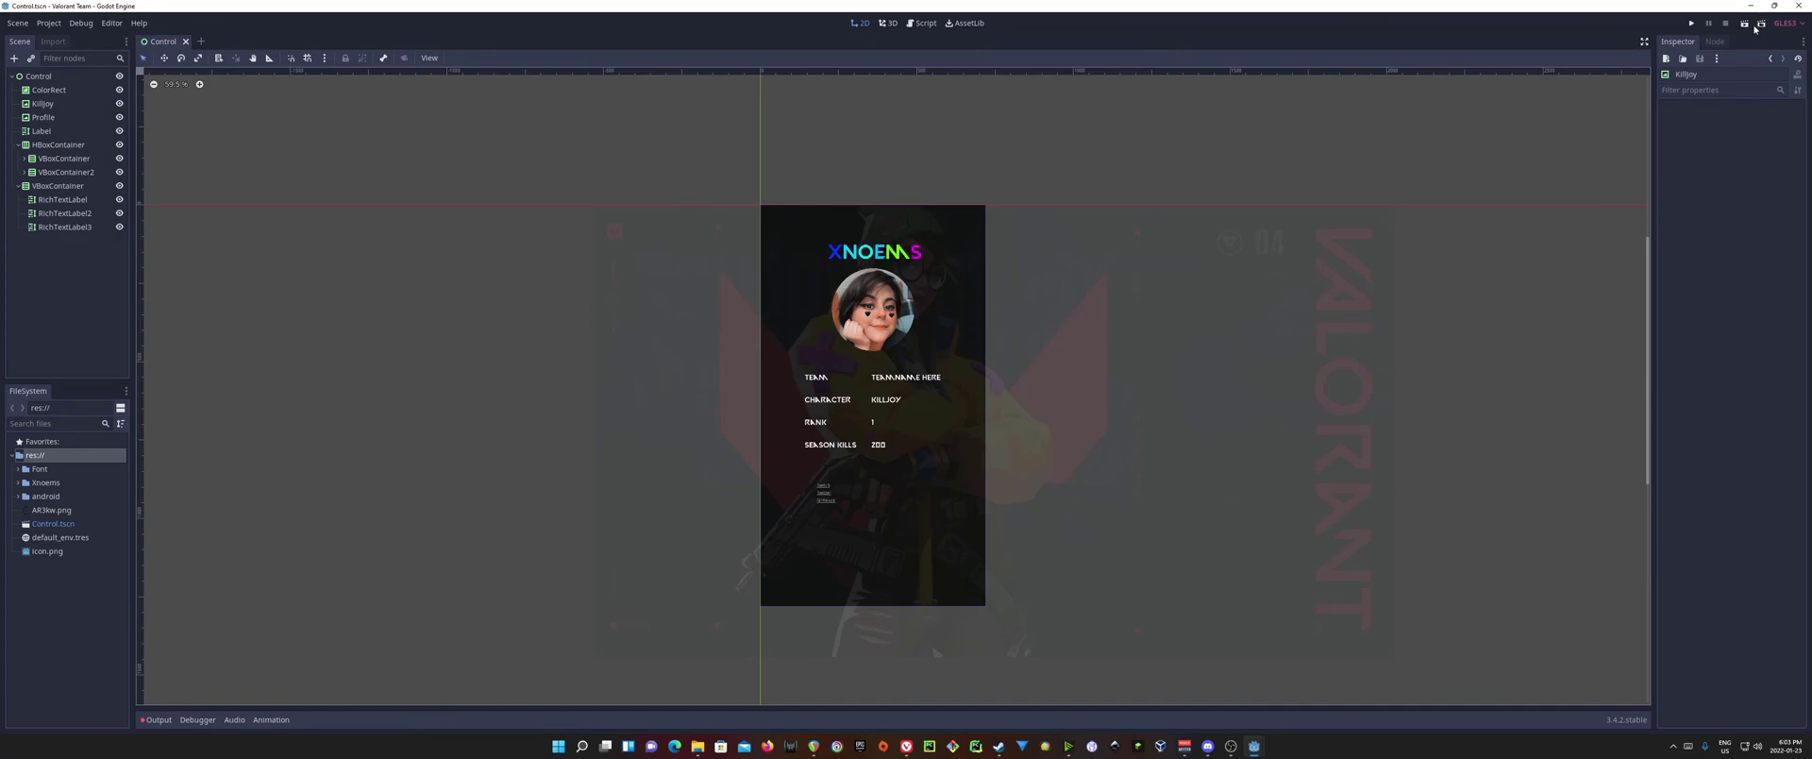